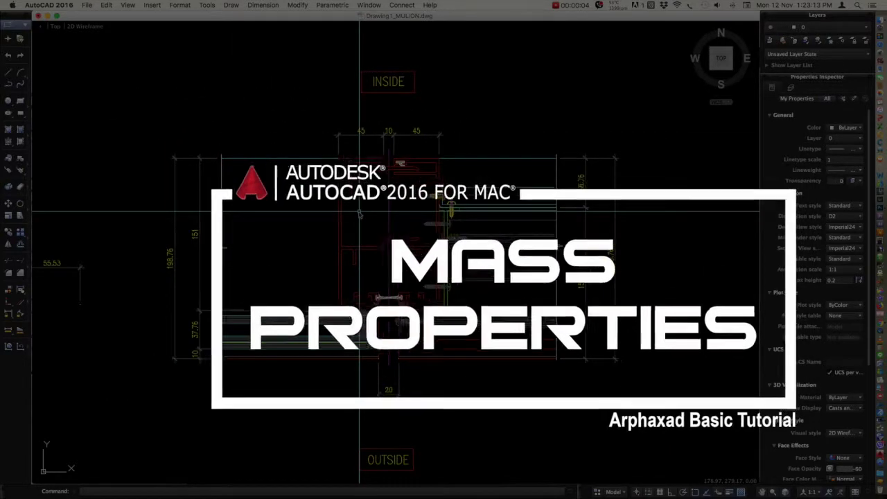
- Window-select both closed mullion polylines so Properties reads Polyline (2)
left_click(425, 178)
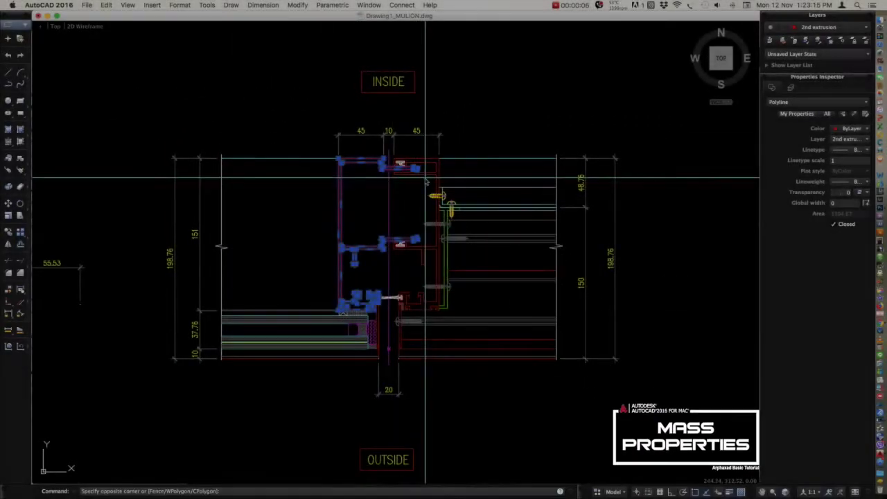
left_click(414, 188)
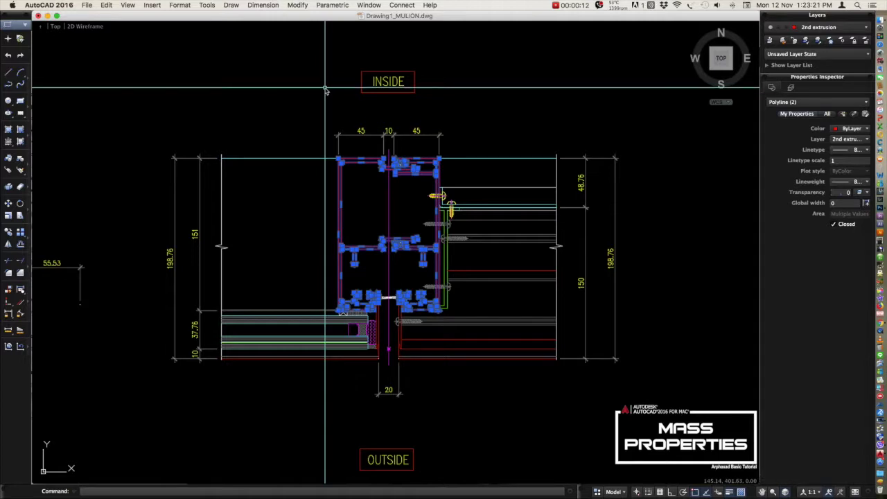
key("super+n")
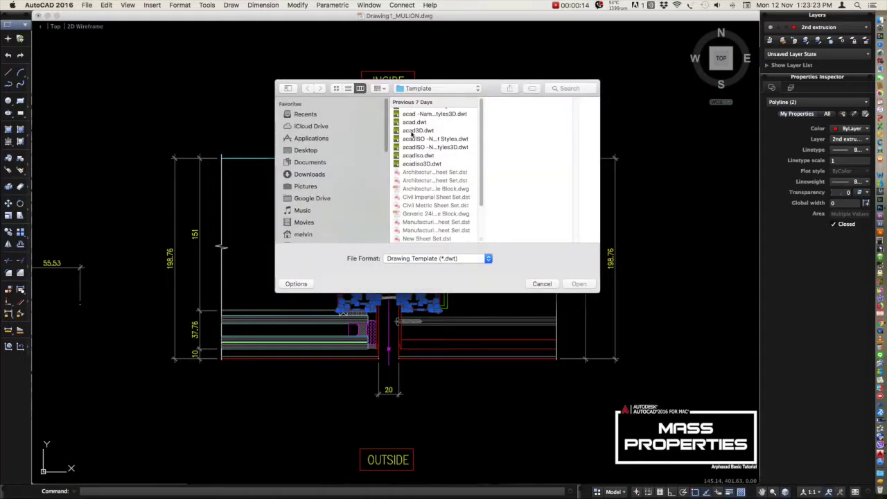
- Start a maximized new drawing from acad.dwt with the grid turned off
left_click(414, 122)
left_click(577, 283)
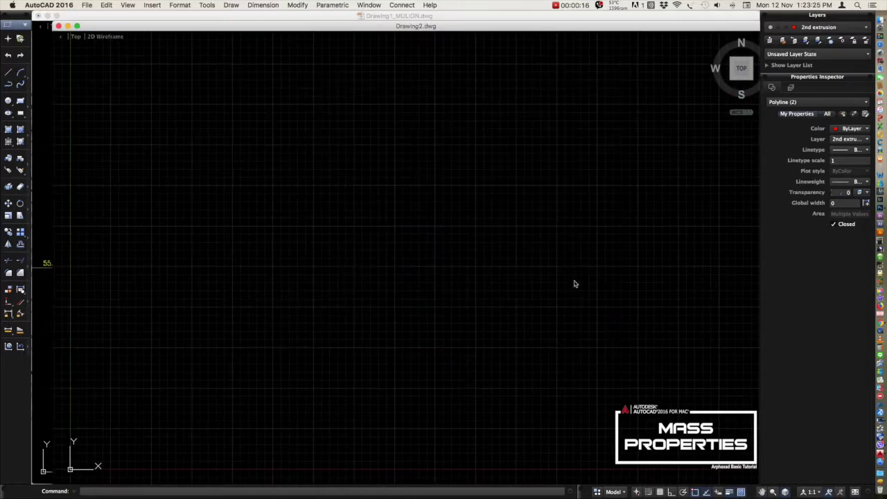
left_click(76, 26)
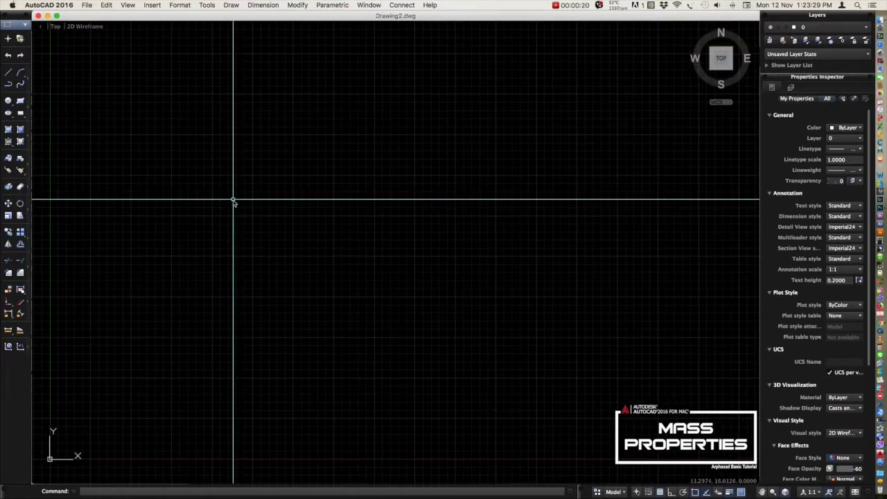
key("F7")
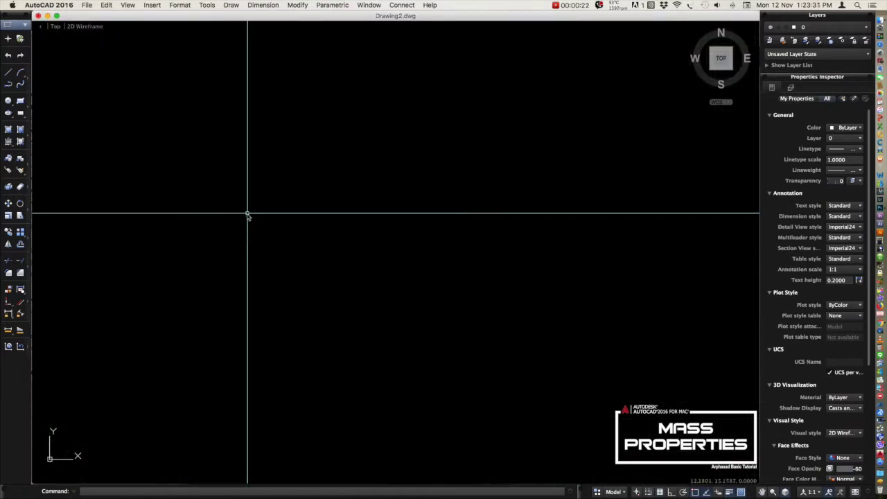
- Paste the red mullion profile into the new drawing near the origin
key("super+v")
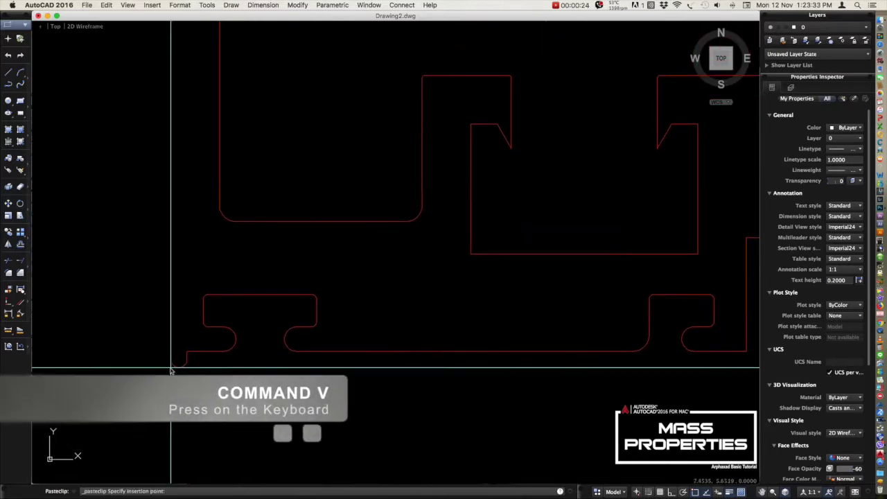
left_click(174, 369)
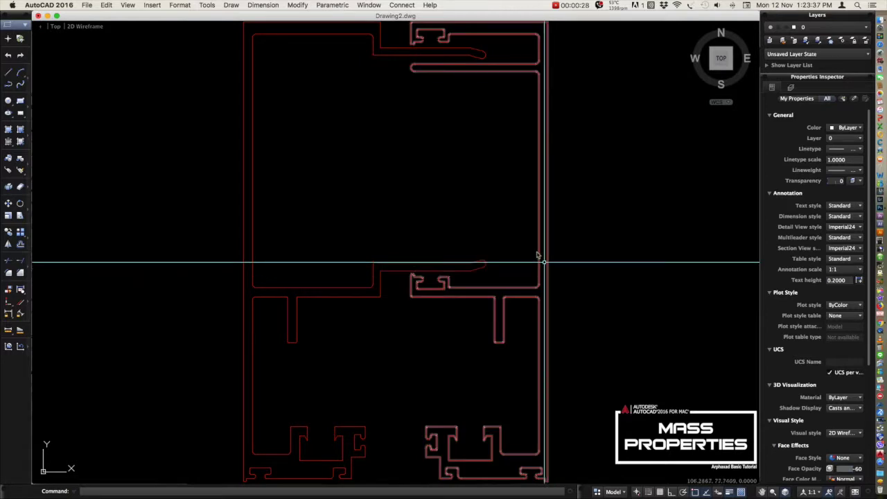
scroll(497, 223, "down", 5)
scroll(496, 223, "up", 3)
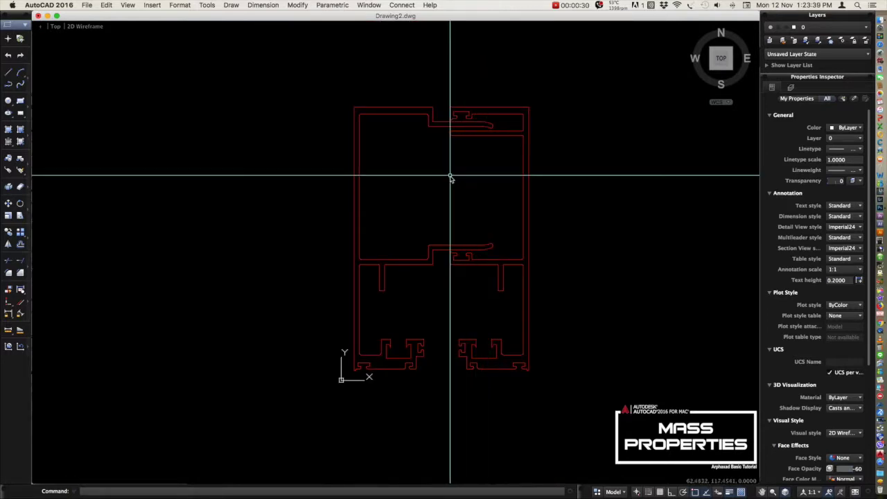
left_click(332, 189)
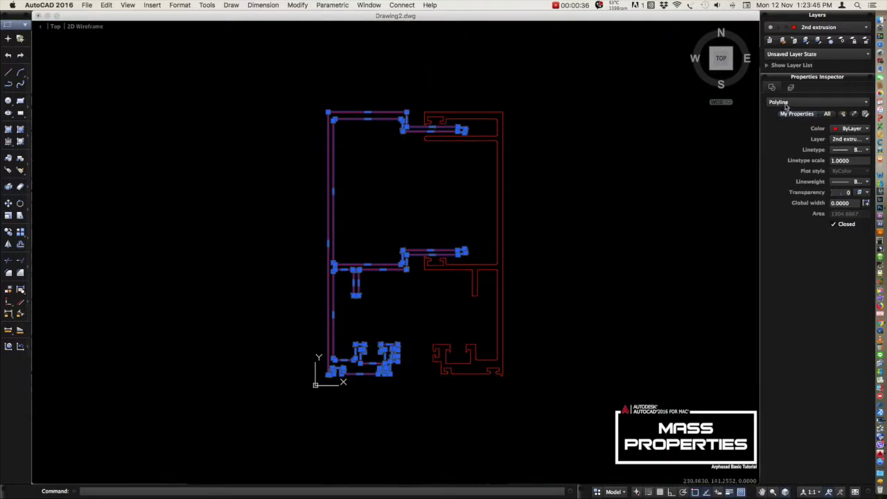
left_click(555, 198)
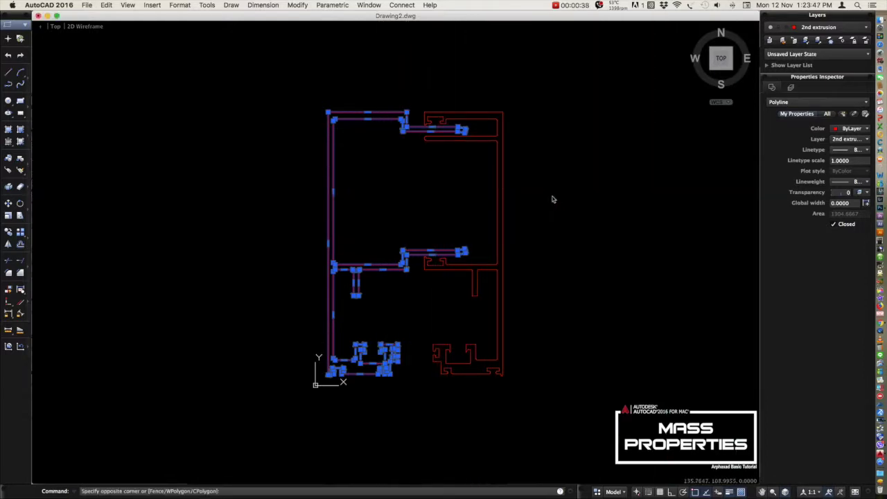
key("Escape")
left_click(552, 197)
left_click(469, 198)
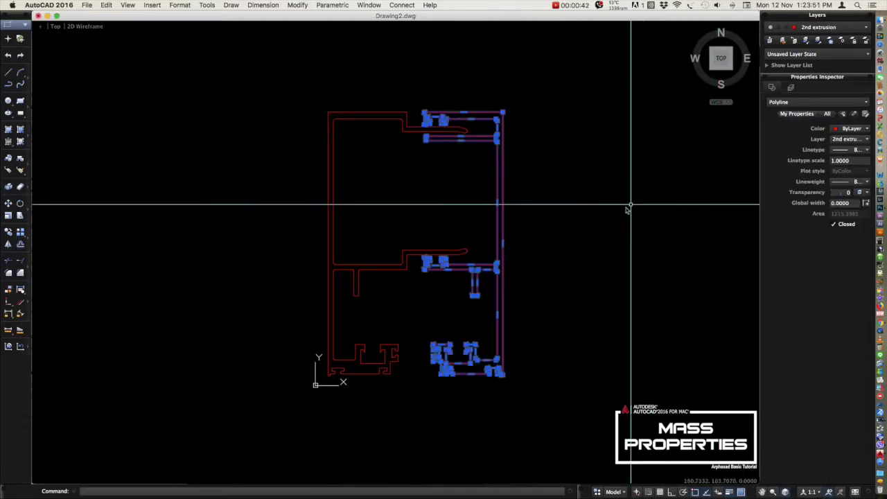
key("Escape")
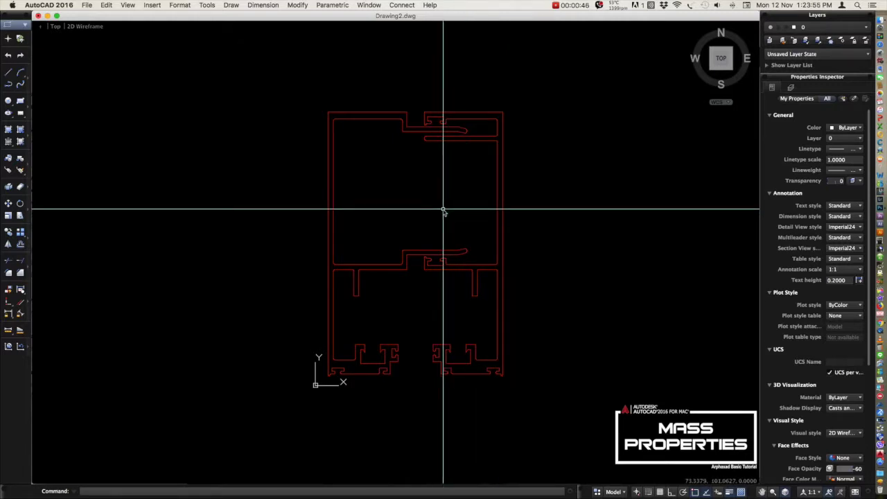
- Convert both mullion polylines into regions with REGION
type("REc")
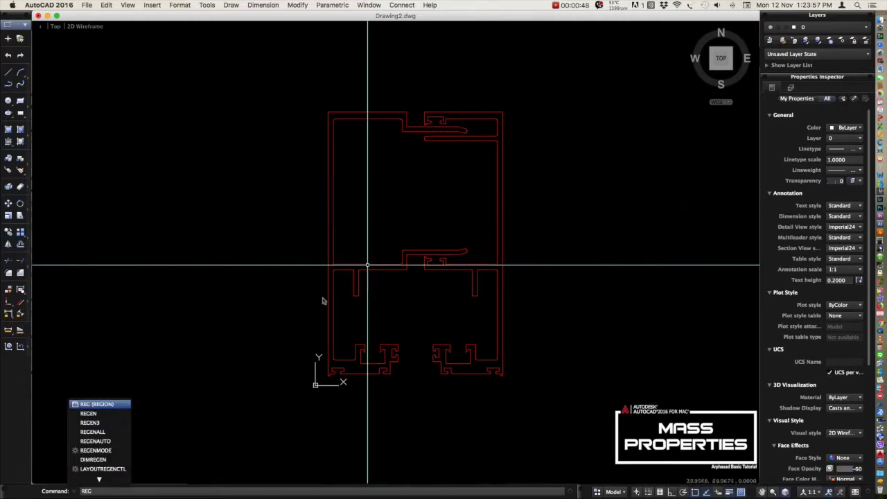
left_click(109, 405)
left_click(329, 212)
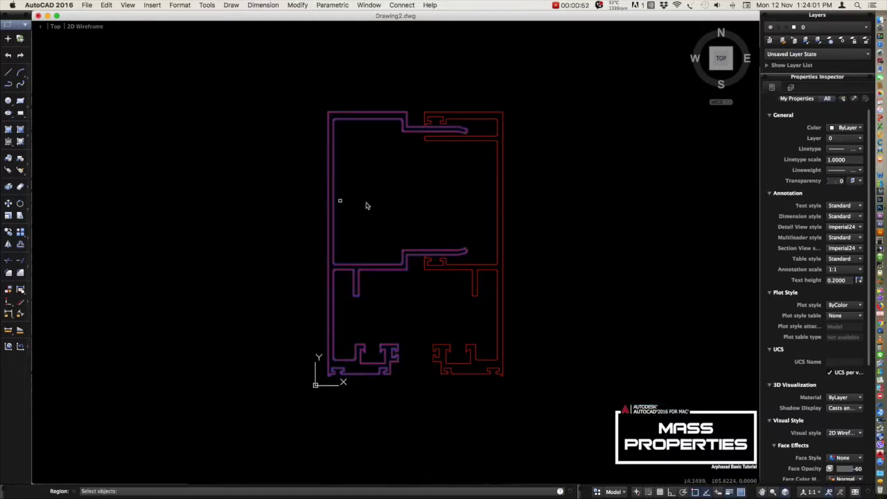
left_click(497, 191)
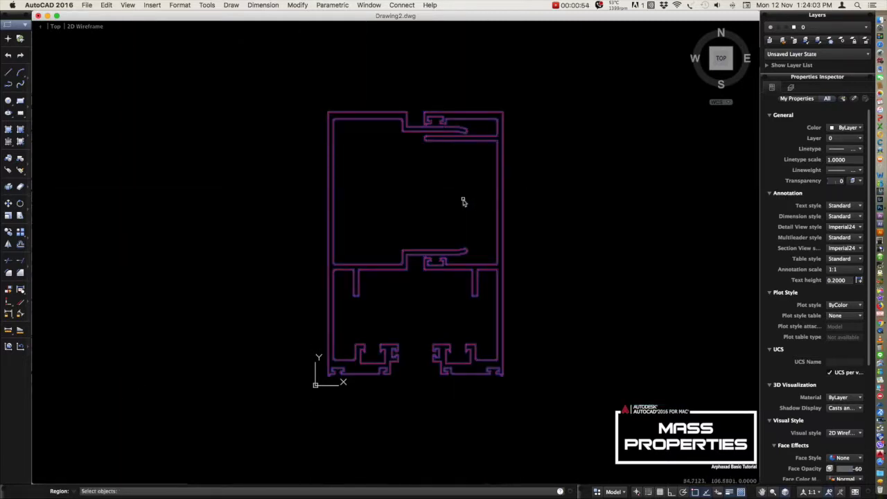
key("Return")
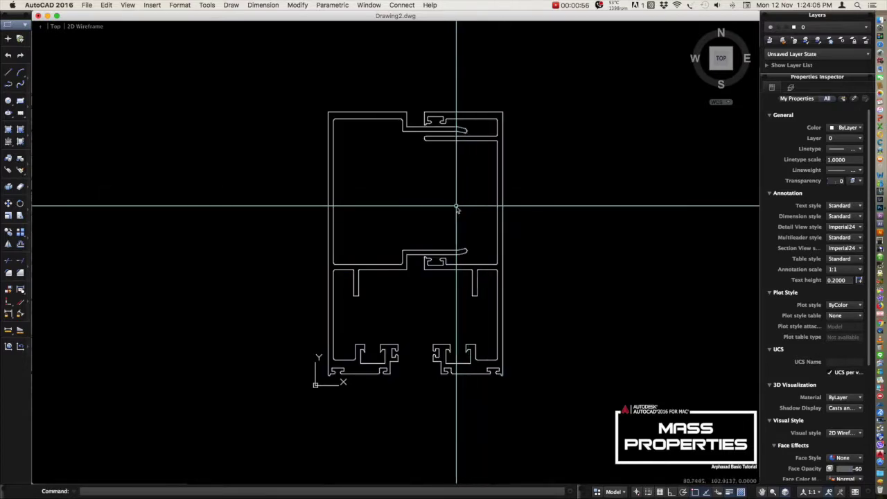
- Window-select the profile and confirm Properties shows Region (2)
left_click(278, 84)
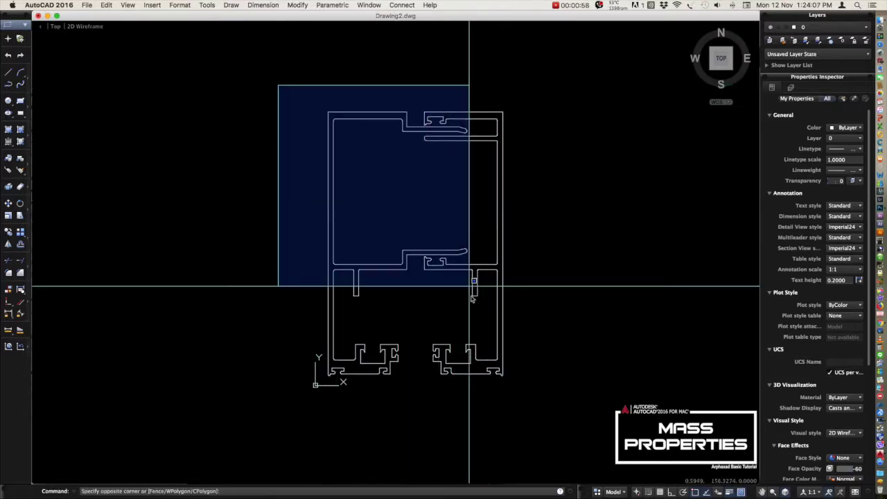
left_click(552, 421)
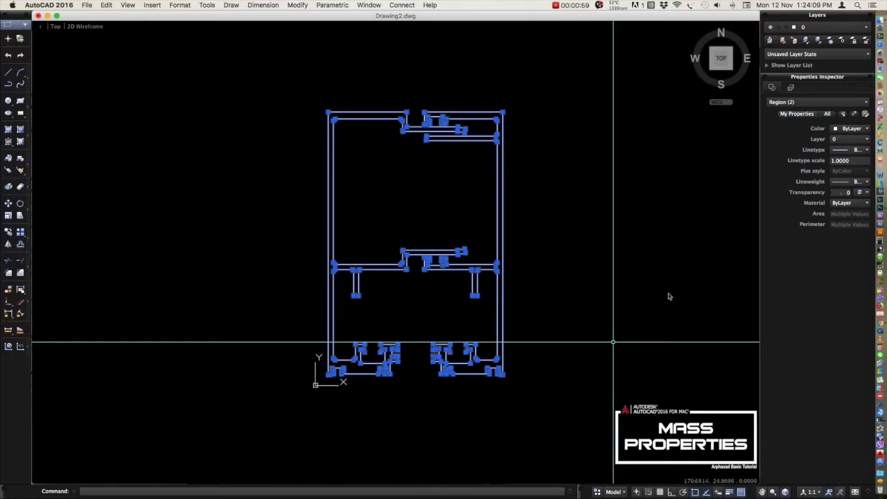
left_click(780, 102)
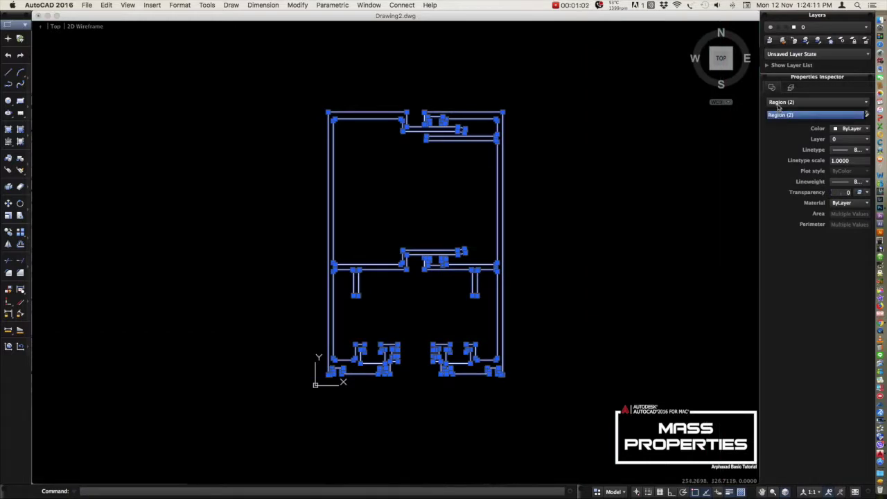
key("Escape")
key("Escape")
left_click(570, 235)
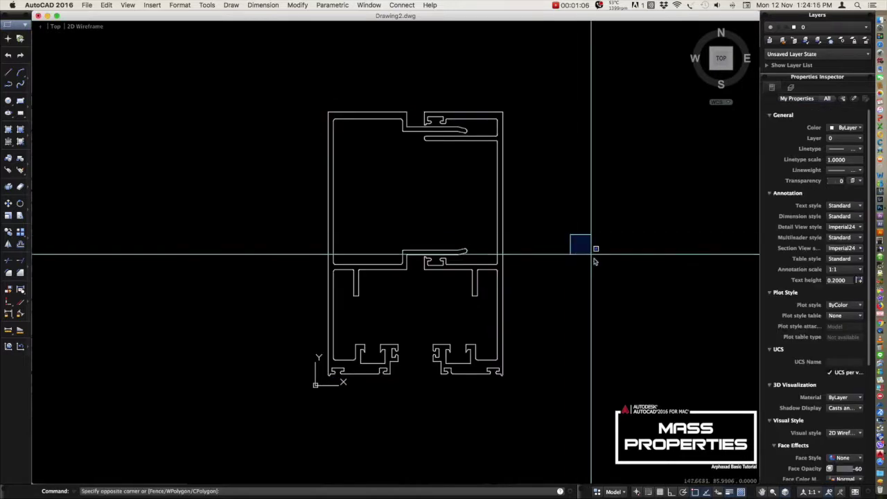
left_click(594, 261)
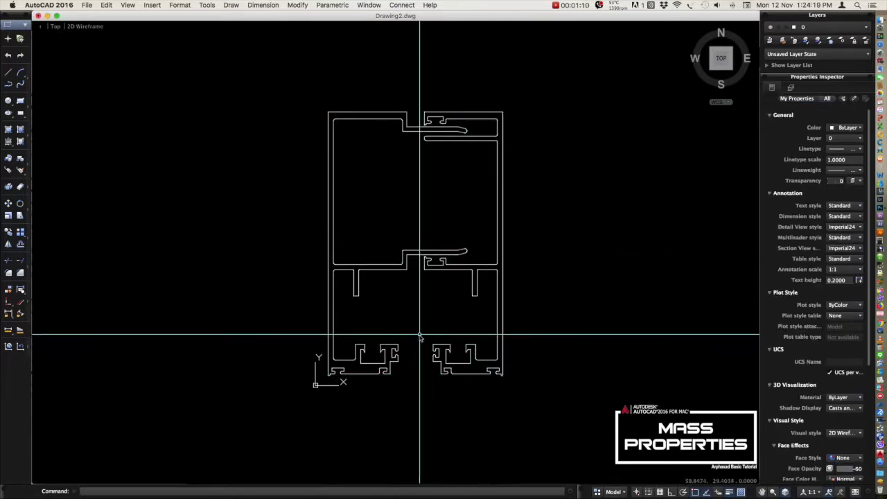
- Select the left half alone to confirm it is now a region
scroll(376, 196, "up", 3)
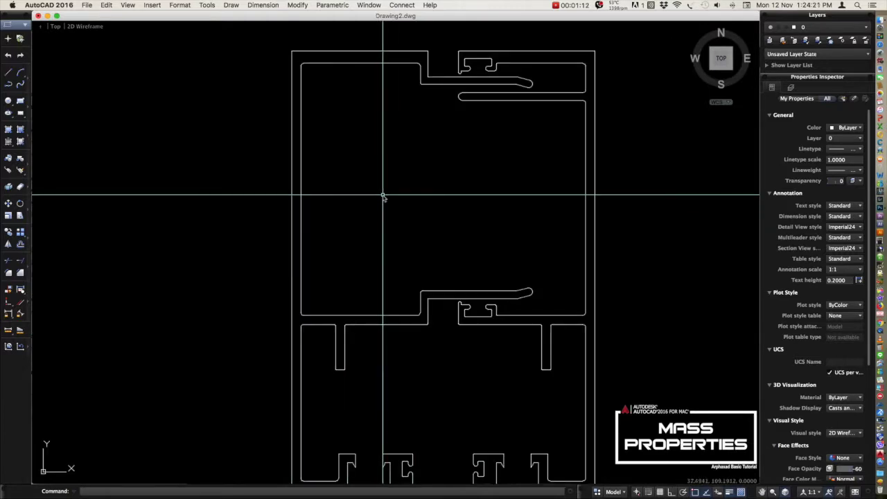
scroll(366, 172, "down", 3)
left_click_drag(337, 193, 281, 203)
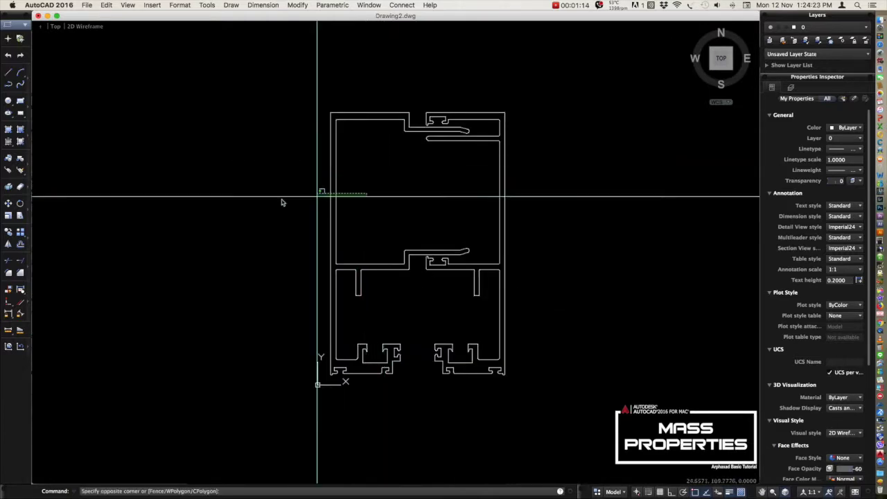
key("Escape")
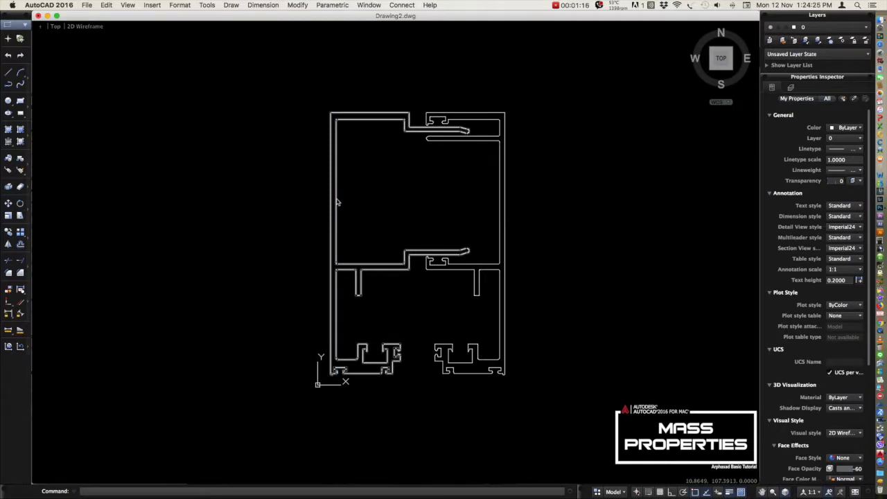
scroll(367, 205, "down", 5)
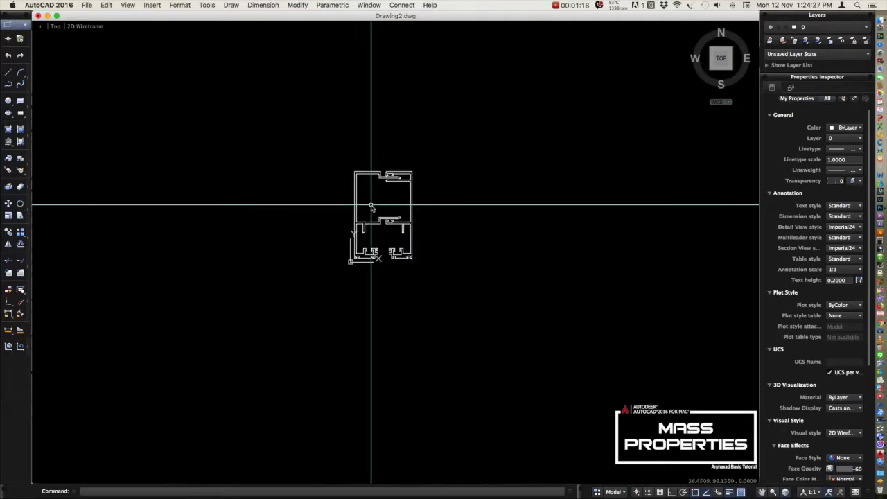
type("co")
key("Return")
- Copy the left profile straight up above the original with ortho on
left_click(440, 131)
left_click(332, 294)
key("Return")
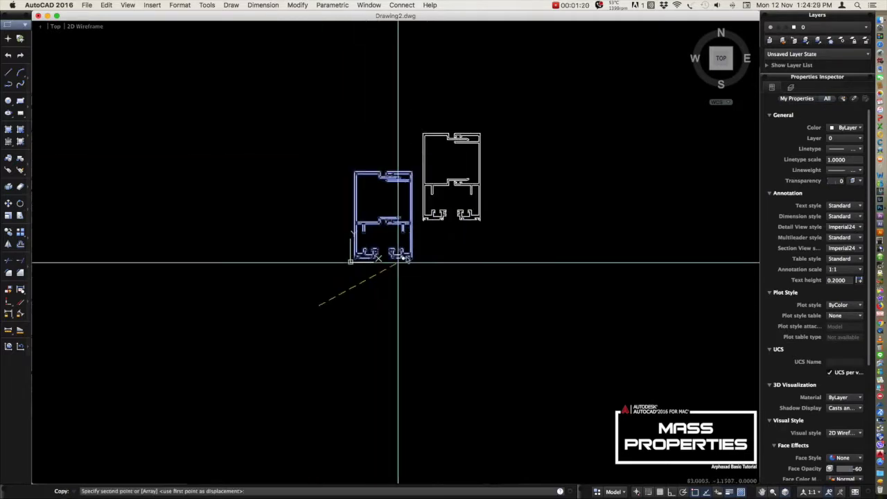
scroll(402, 256, "up", 5)
key("F8")
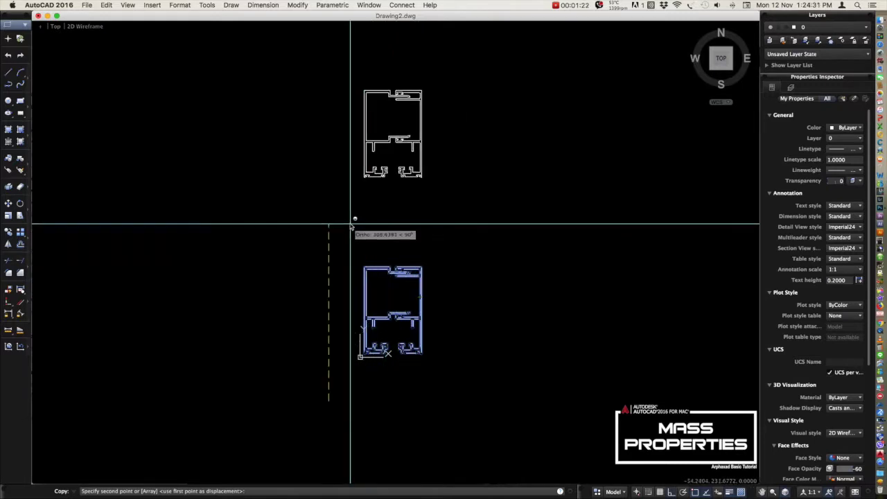
left_click(351, 223)
key("Return")
scroll(368, 300, "up", 5)
mouse_move(368, 300)
middle_mouse_down()
mouse_move(373, 242)
mouse_move(387, 245)
middle_mouse_up()
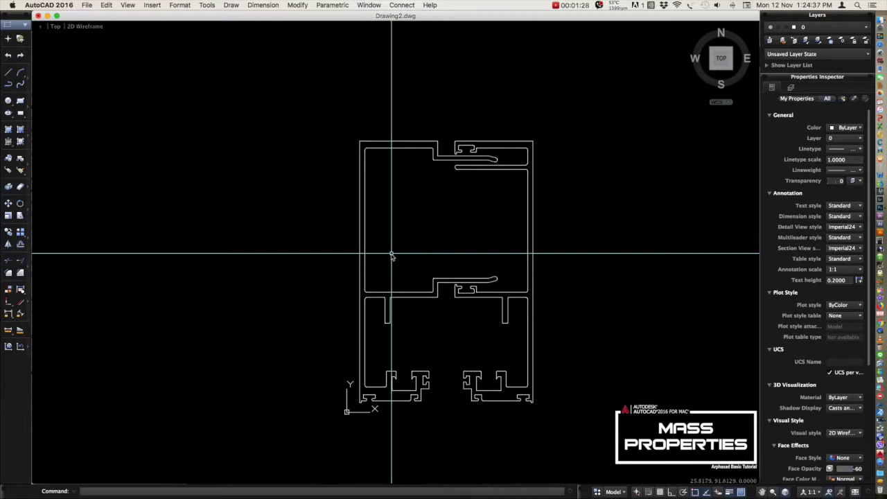
- Select the profile region to read its area and perimeter
left_click(391, 254)
left_click(321, 237)
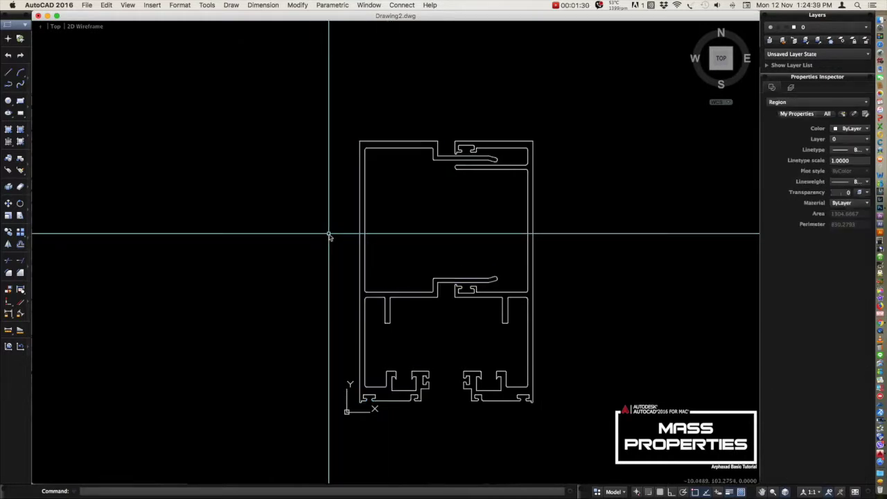
key("Escape")
- Run MASSPROP on the profile region, noting centroid 28.6336, 77.7392, without writing a file
type("M")
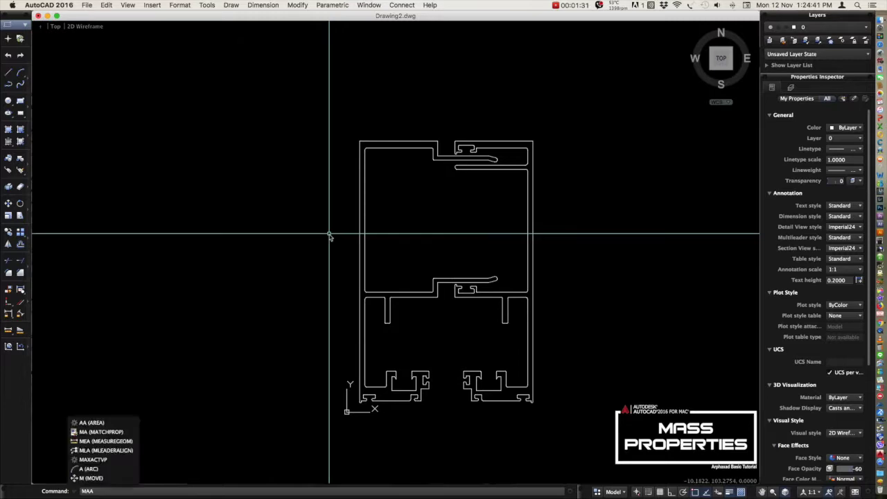
type("ASS")
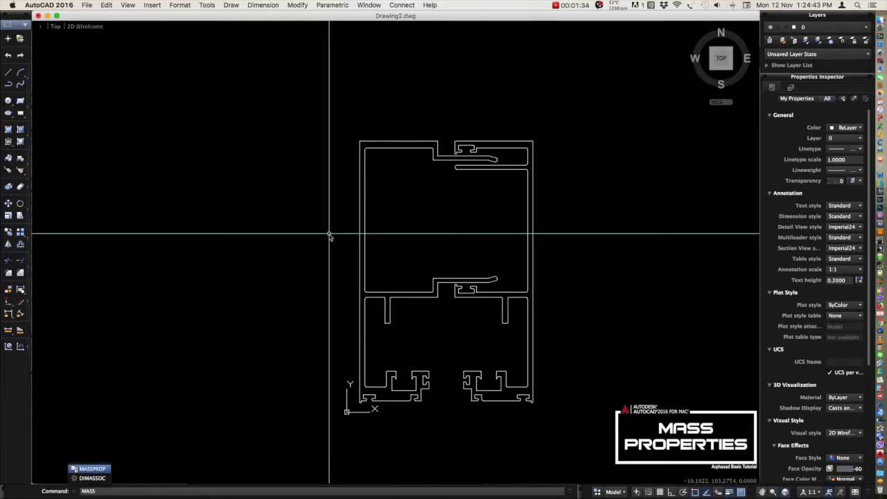
left_click(94, 469)
left_click(371, 243)
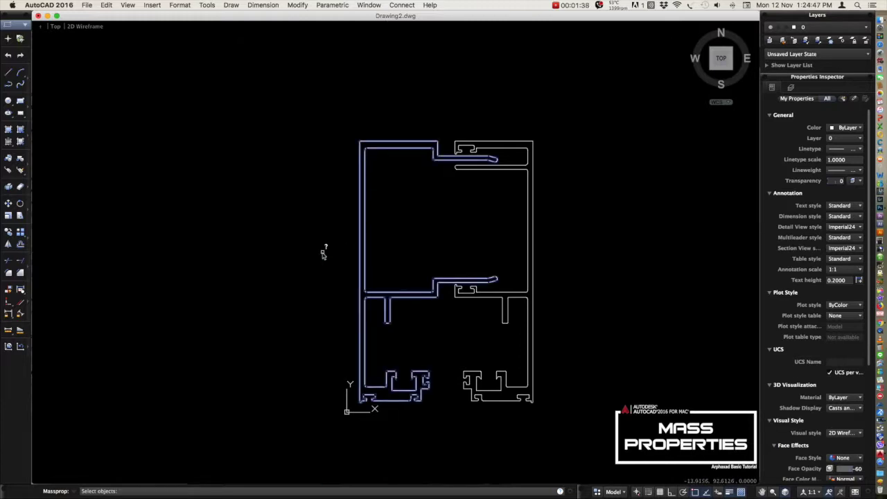
key("Return")
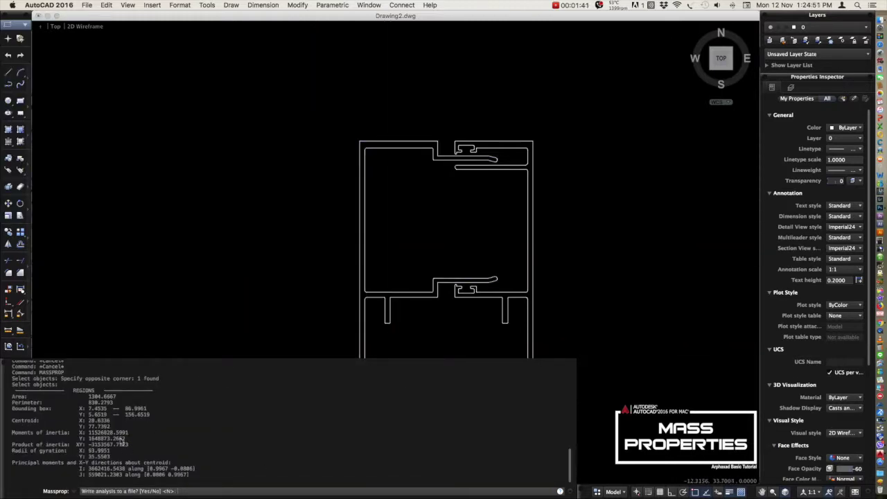
left_click_drag(114, 430, 89, 420)
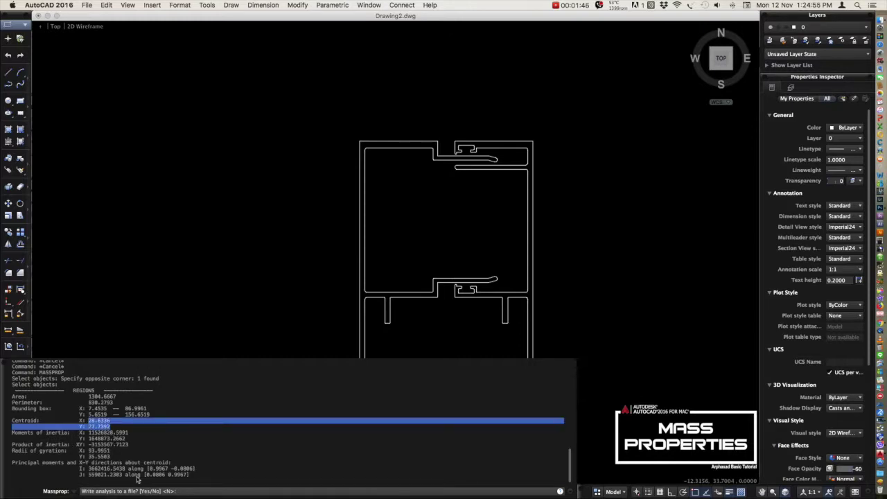
left_click(114, 431)
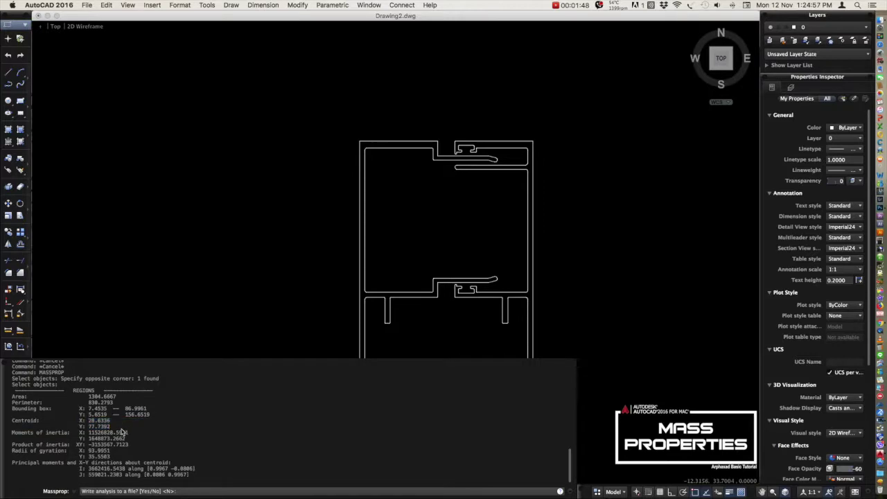
key("Escape")
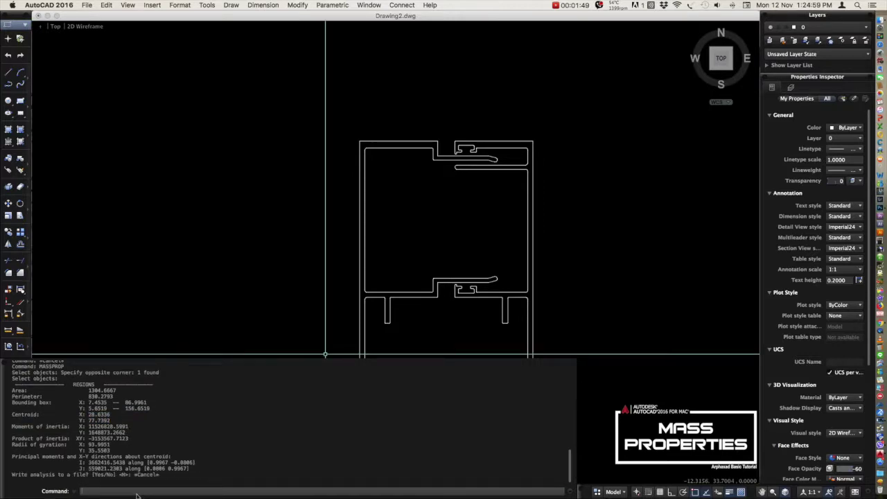
type("C")
- Draw a circle centred at the pasted centroid 28.6336,77.7392 with a picked radius
key("Return")
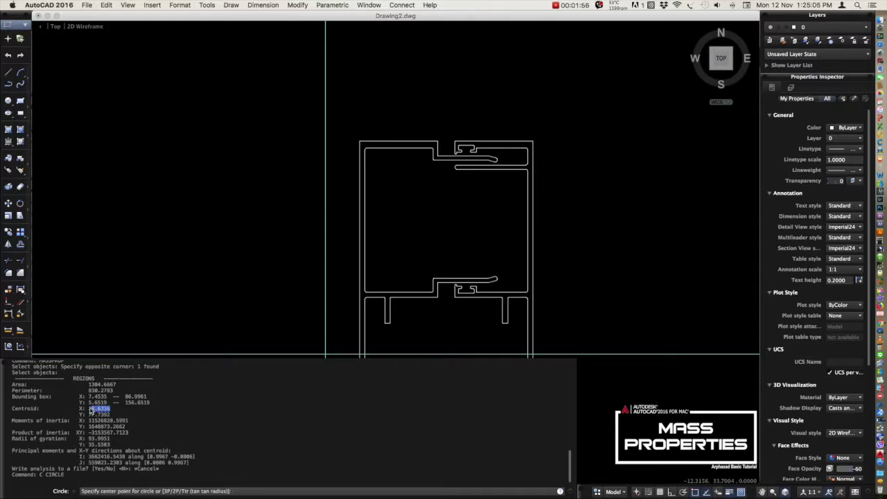
key("super+c")
type("28.6336,")
left_click_drag(119, 418, 98, 416)
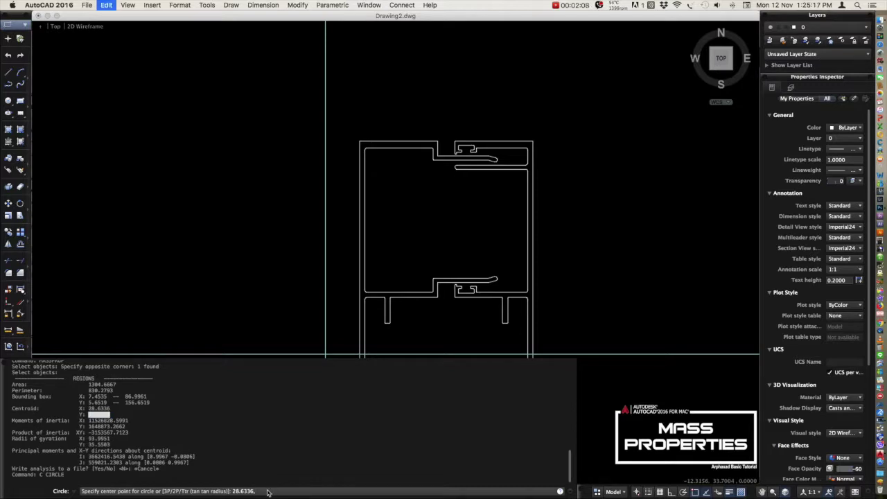
key("super+v")
key("Return")
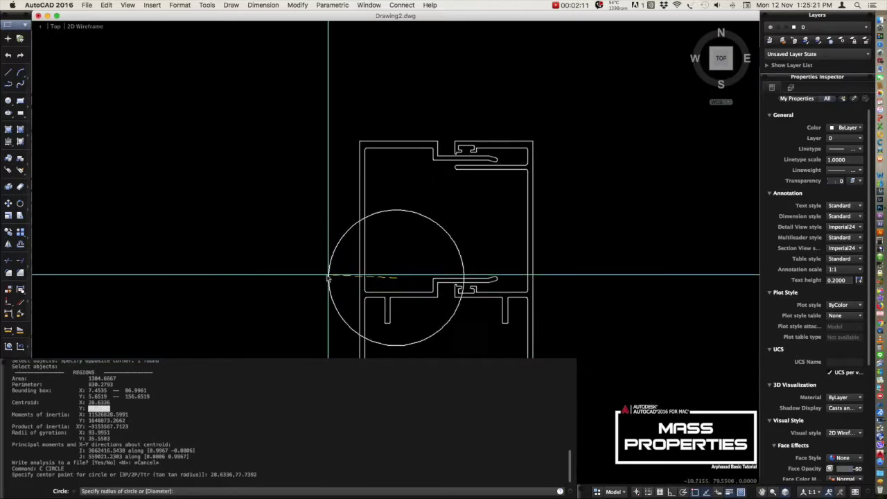
left_click(329, 278)
middle_click_drag(380, 263, 376, 222)
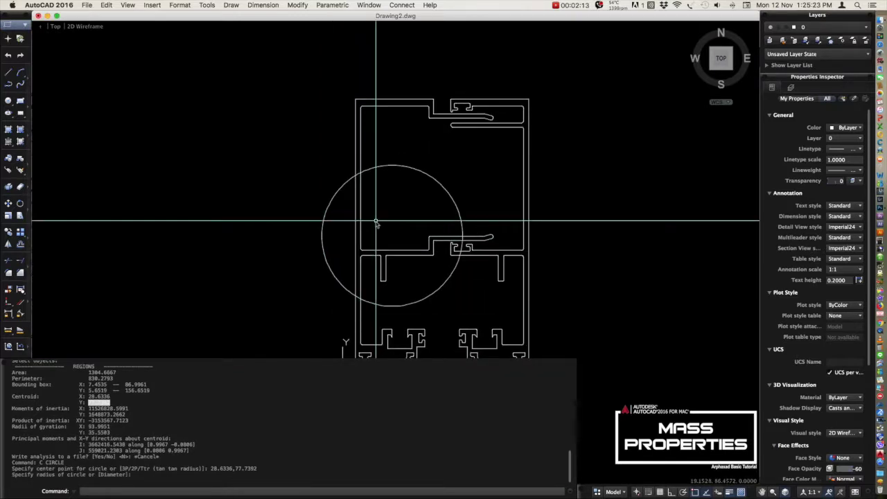
- Move the profile and circle from the circle centre to 0,0,0
type("m")
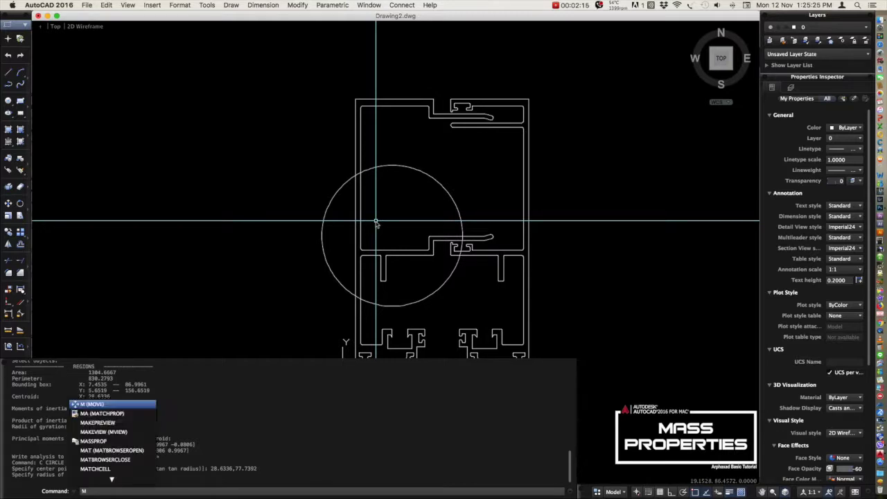
key("Return")
left_click(381, 206)
left_click(277, 150)
key("Return")
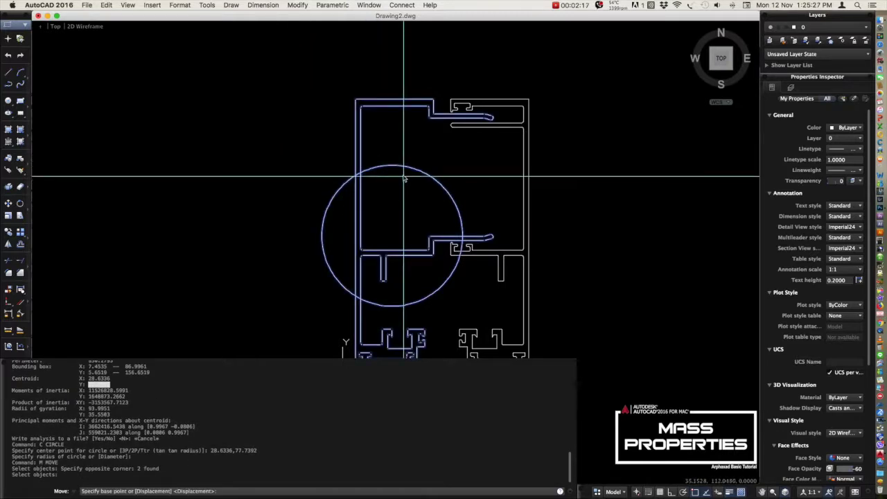
left_click(392, 236)
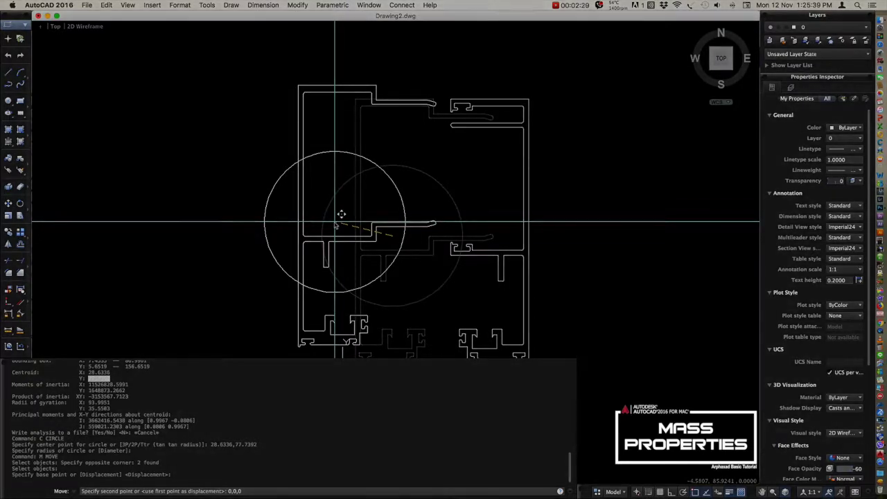
key("Return")
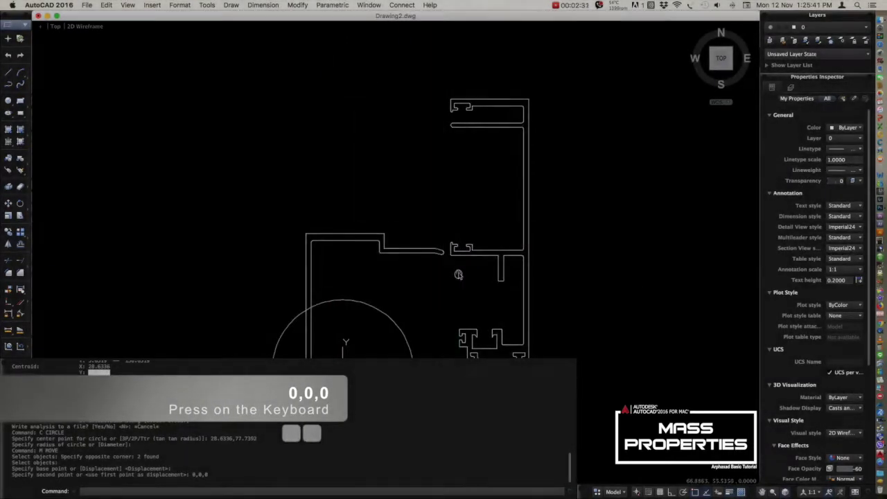
scroll(416, 205, "down", 5)
scroll(418, 202, "down", 3)
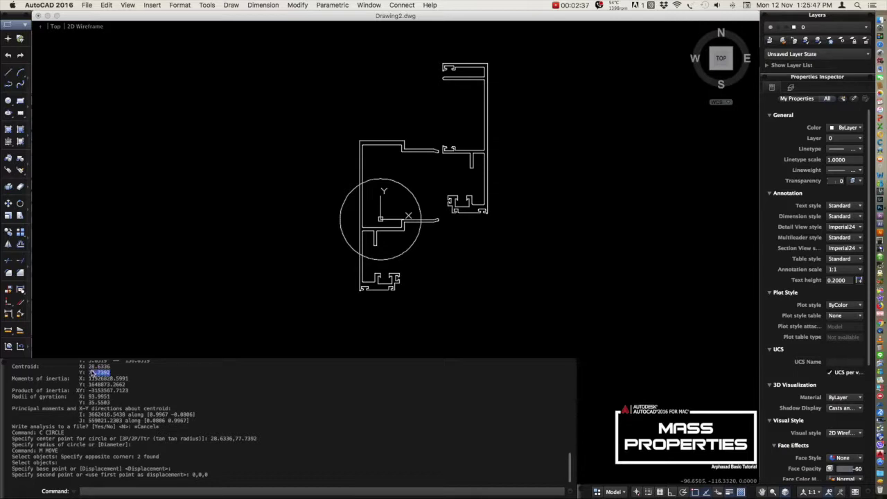
left_click_drag(91, 373, 88, 368)
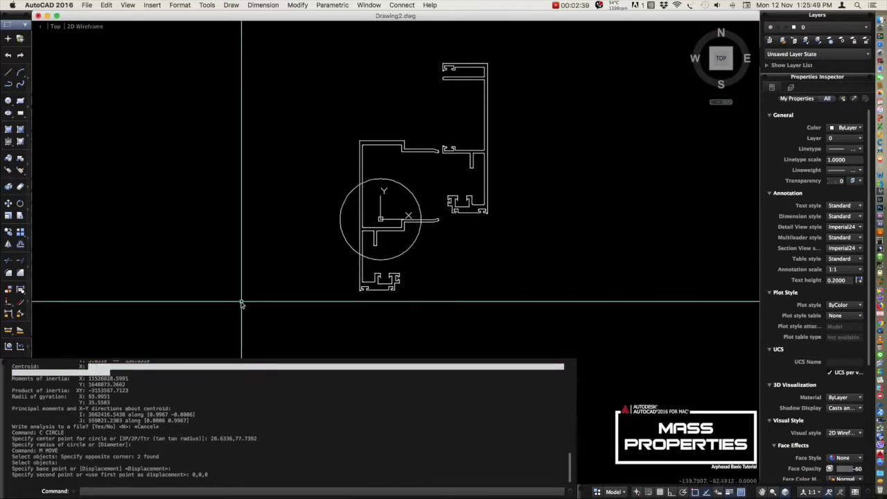
left_click(143, 402)
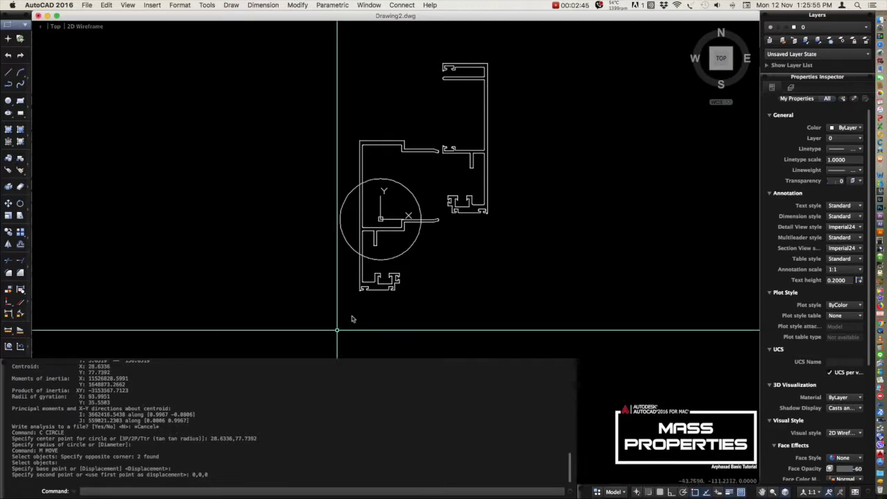
- Rerun MASSPROP on the moved region and review the centroid now at 0,0
key("Escape")
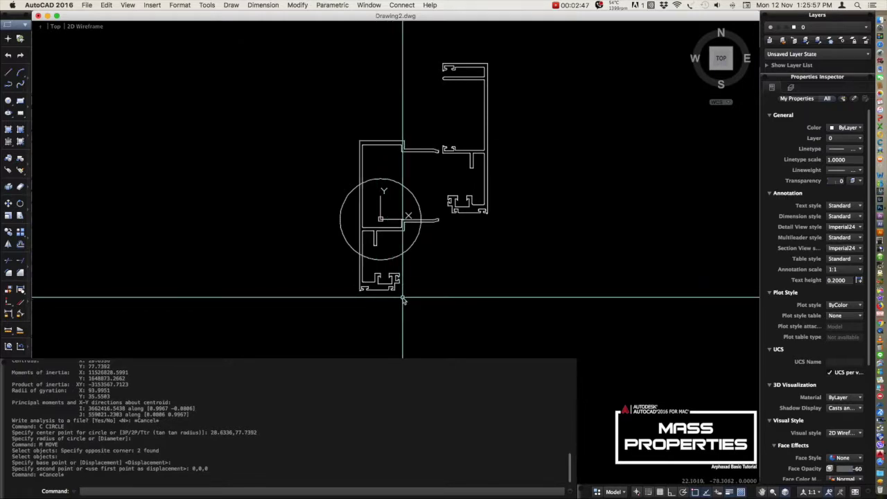
type("Ma")
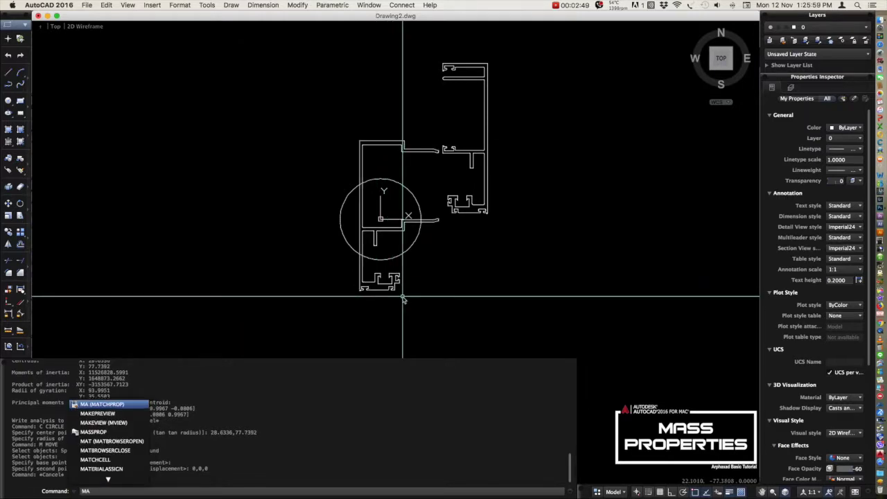
type("ssprop")
key("Return")
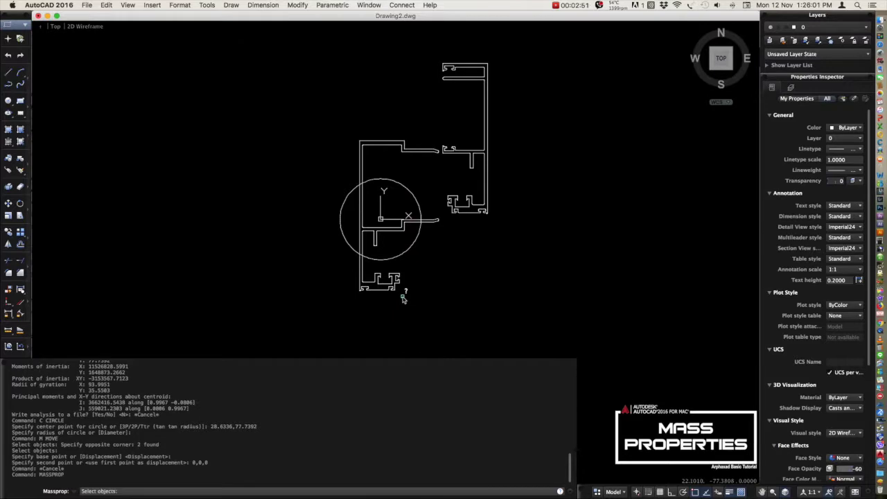
left_click(400, 288)
key("Return")
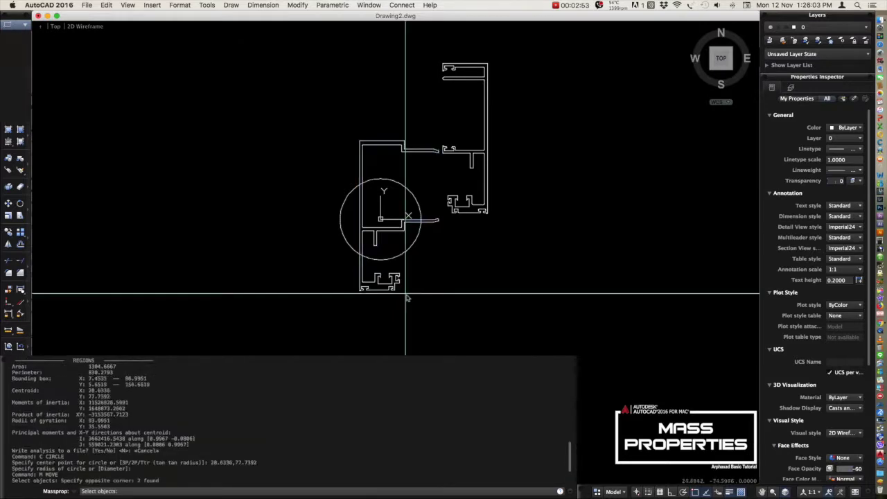
left_click_drag(202, 483, 20, 394)
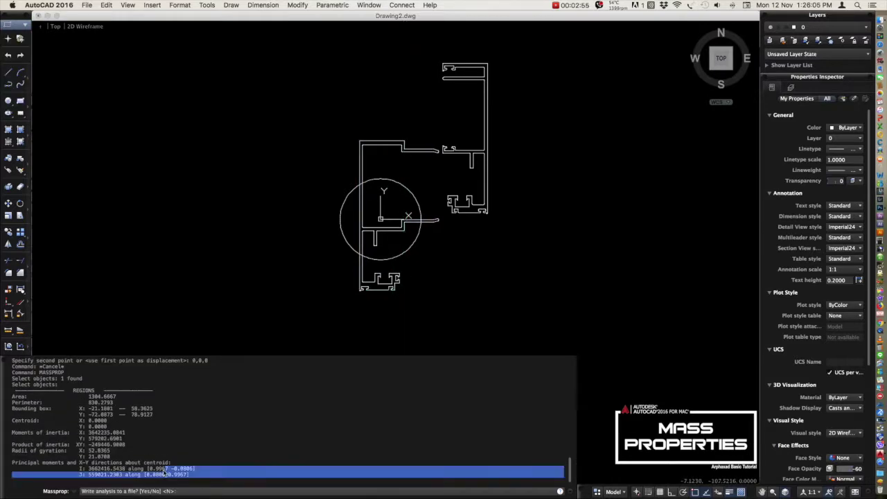
left_click(112, 428)
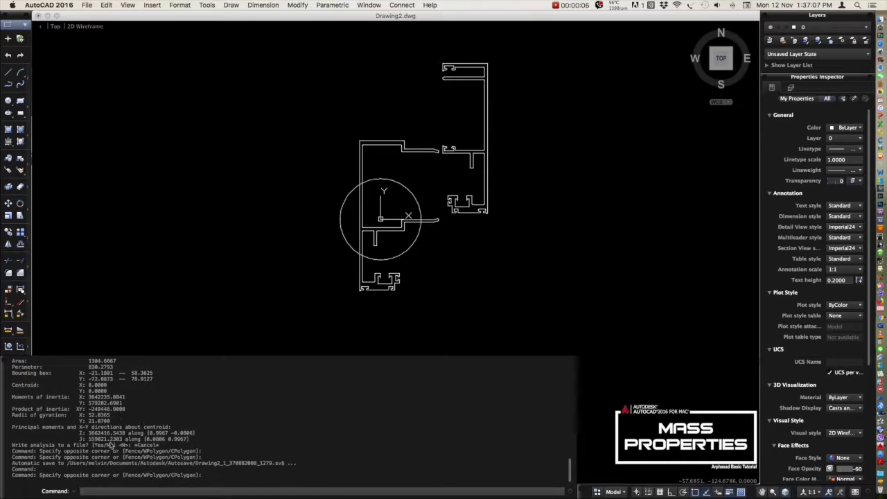
- Copy the mass-property report from the command history and paste it beside the profile
left_click_drag(197, 439, 39, 359)
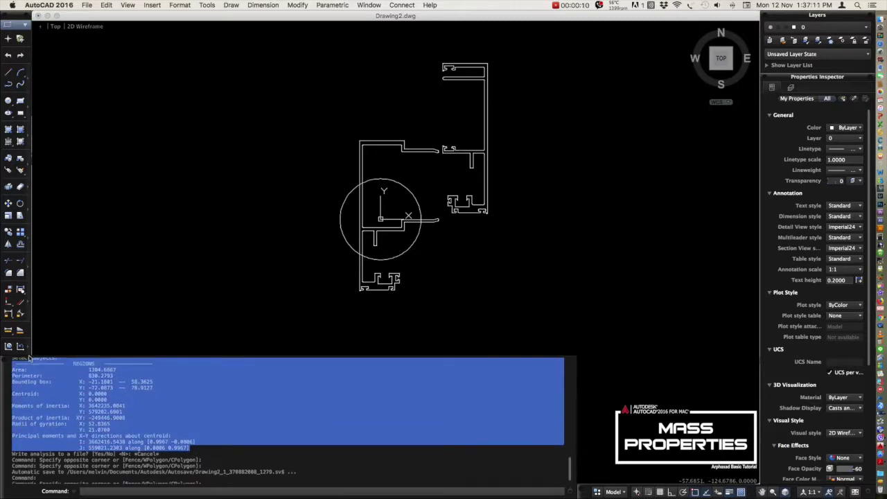
left_click_drag(29, 358, 29, 362)
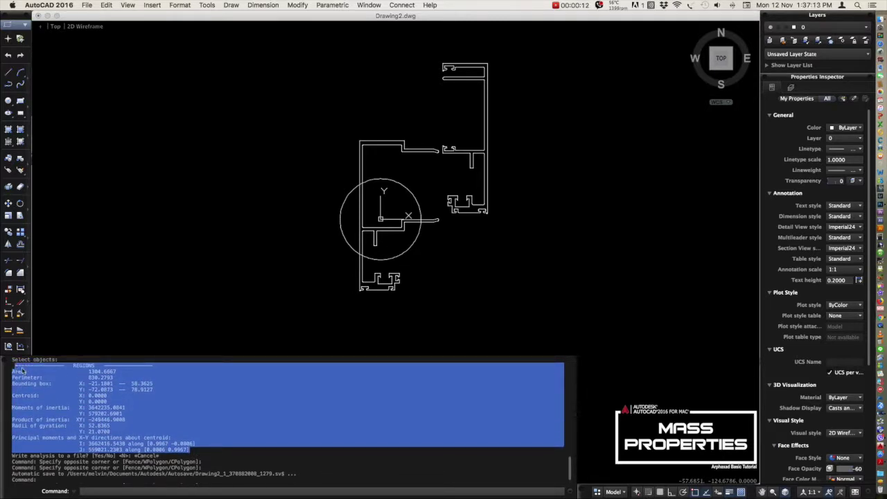
right_click(38, 380)
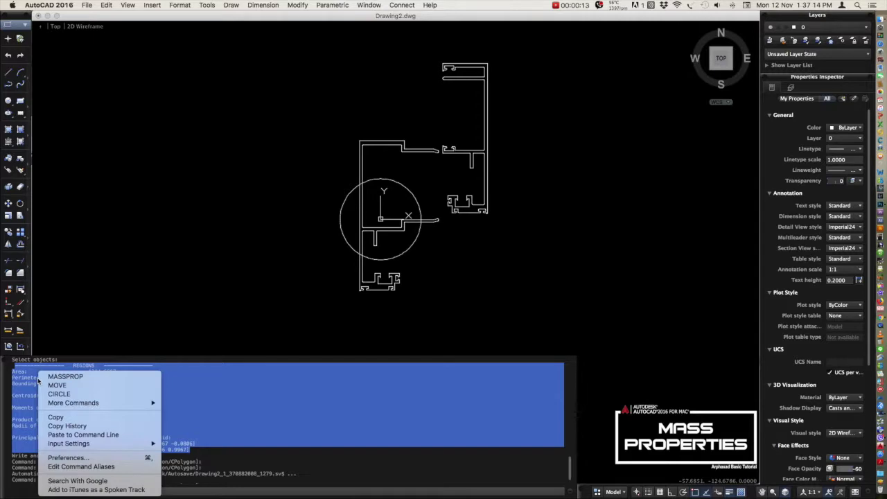
left_click(59, 418)
left_click(232, 333)
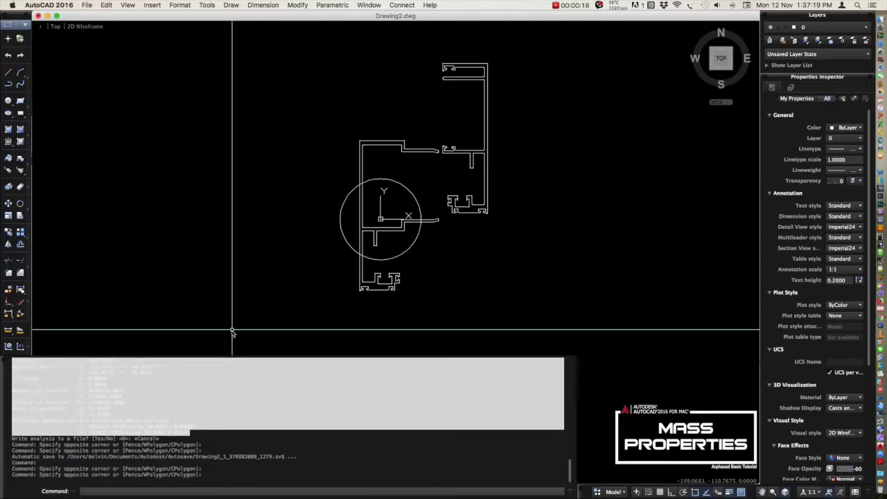
key("super+v")
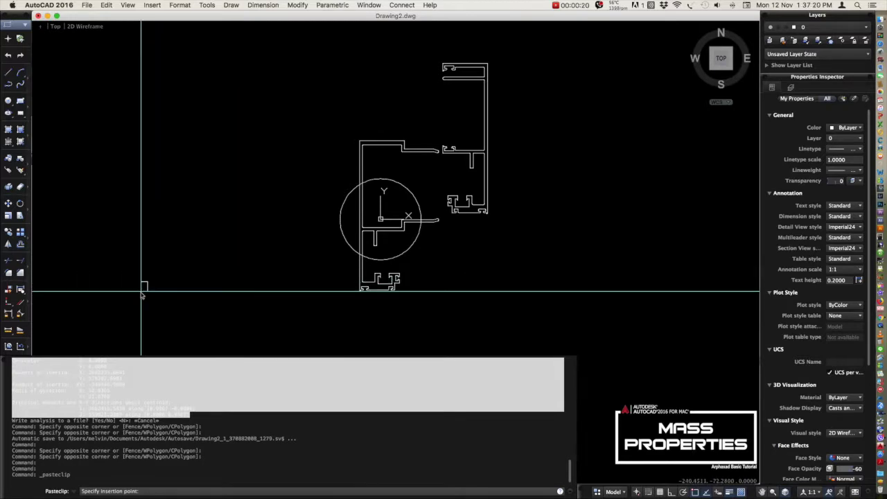
left_click(141, 292)
left_click(142, 286)
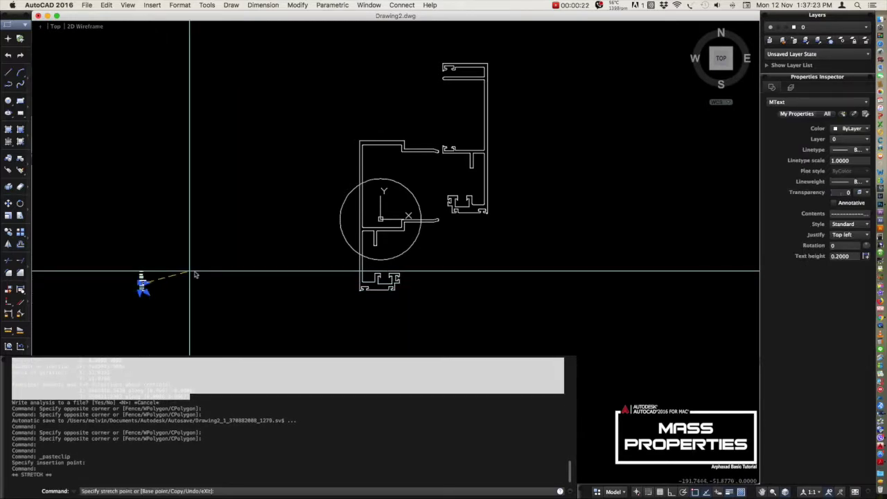
key("Escape")
scroll(142, 286, "up", 5)
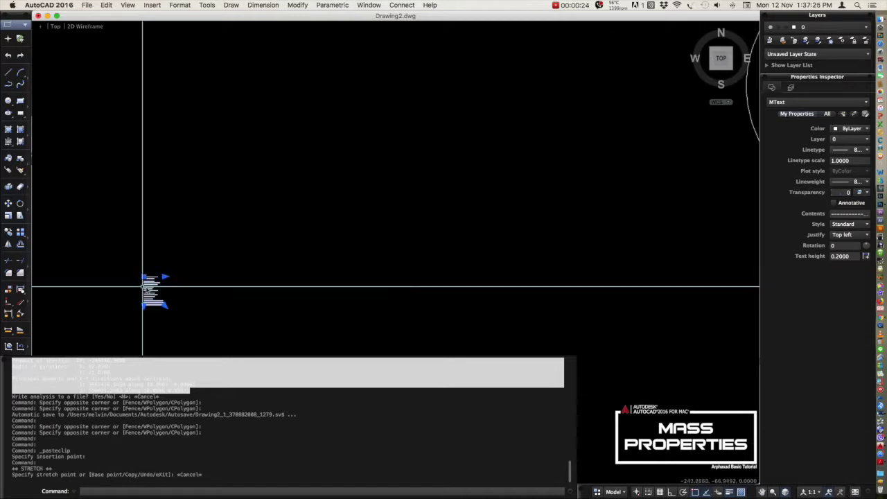
scroll(163, 290, "up", 3)
key("Escape")
key("Escape")
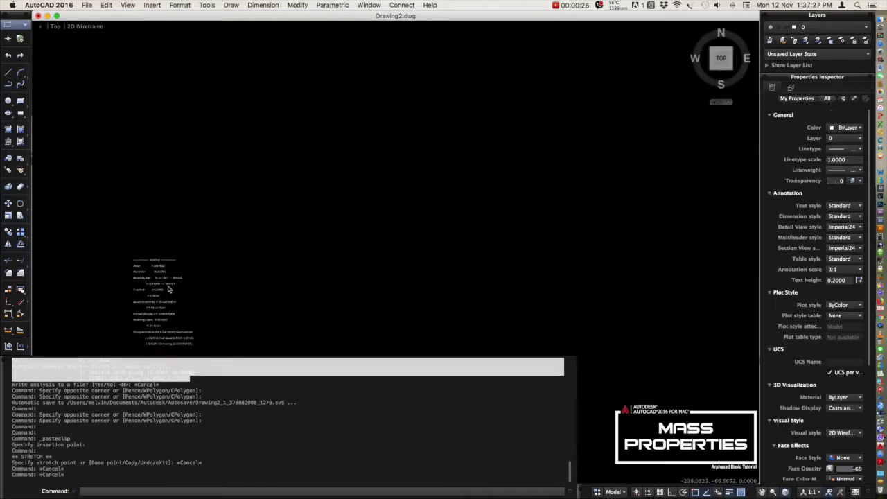
- Scale the pasted report text up by a factor of 5
type("sc")
key("Return")
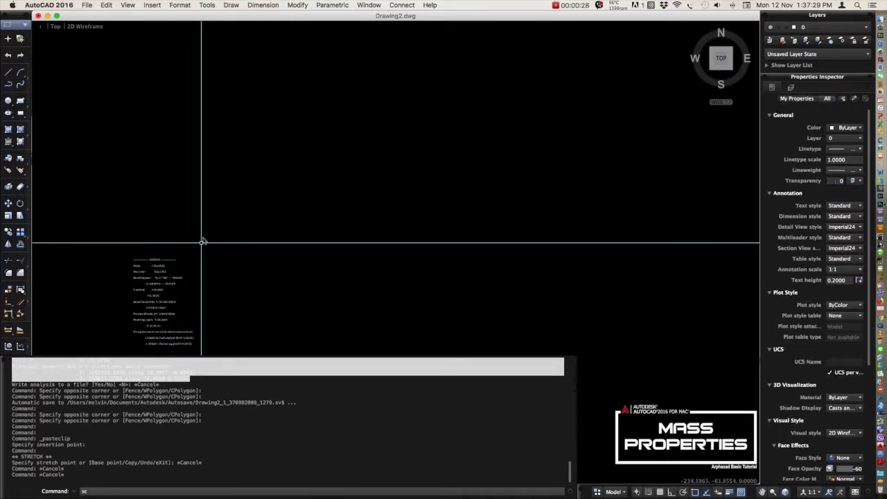
left_click(201, 235)
left_click(126, 288)
key("Return")
left_click(176, 266)
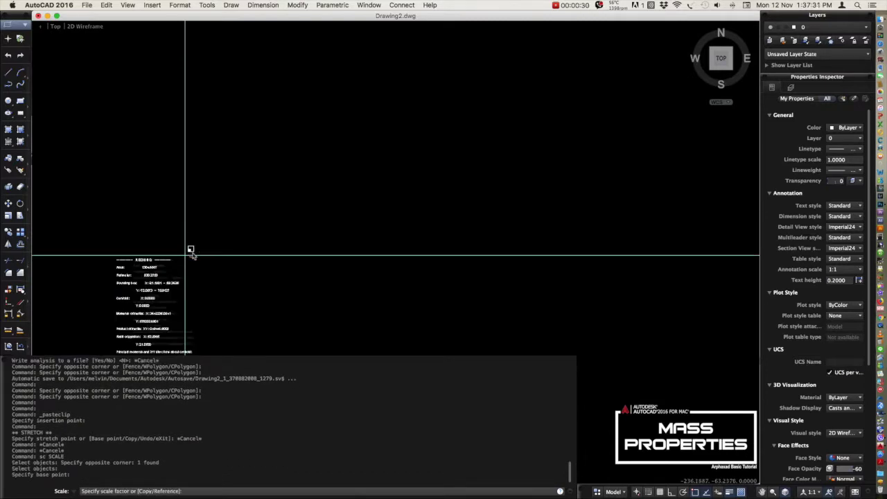
type("5")
key("Return")
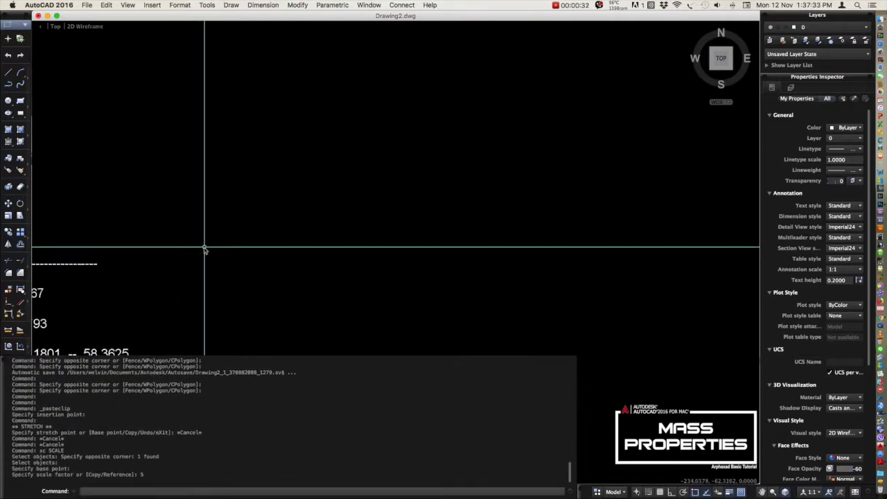
scroll(228, 248, "down", 5)
scroll(233, 248, "up", 2)
scroll(233, 248, "up", 2)
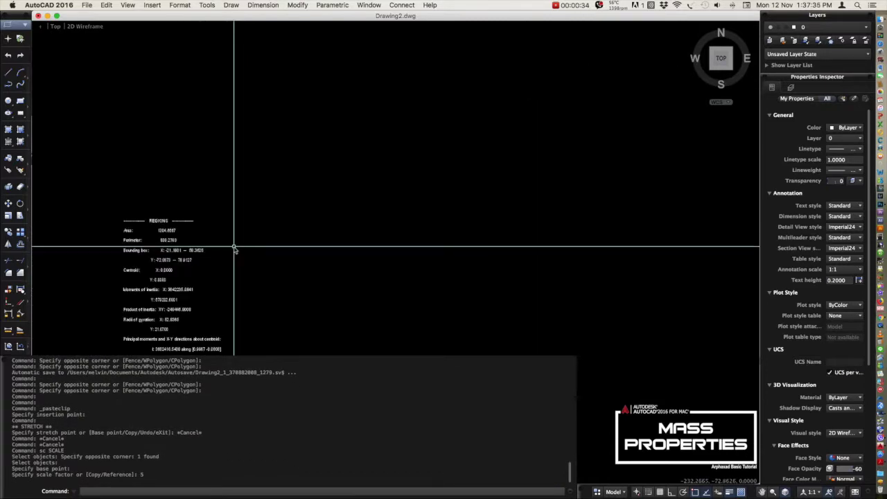
- Scale the report again to a picked on-screen size
key("Return")
left_click(224, 215)
left_click(174, 271)
key("Return")
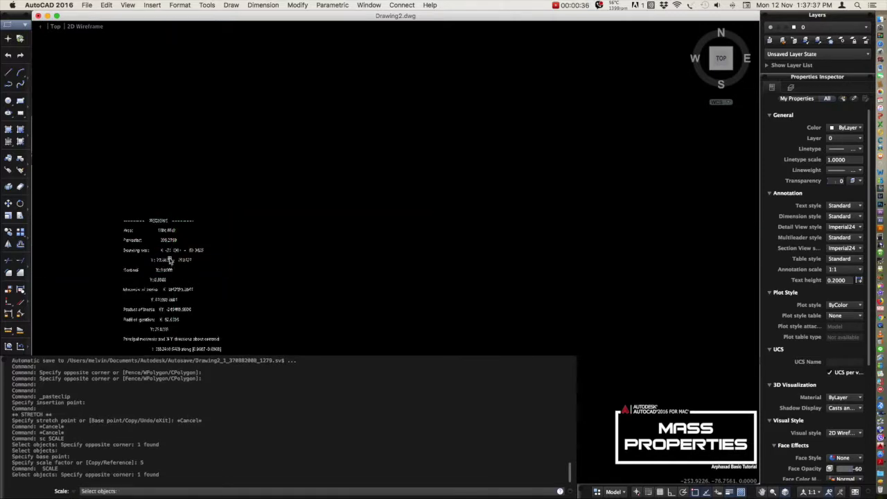
left_click(123, 220)
left_click(172, 258)
scroll(198, 259, "down", 5)
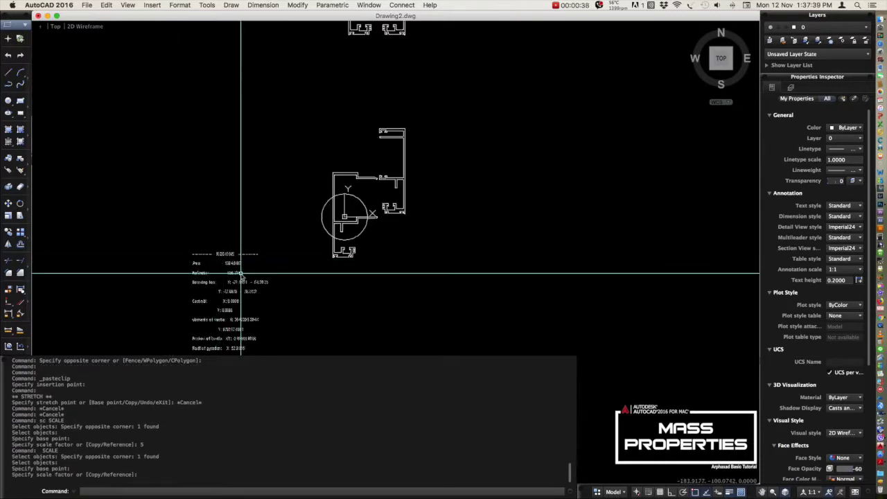
scroll(260, 266, "up", 3)
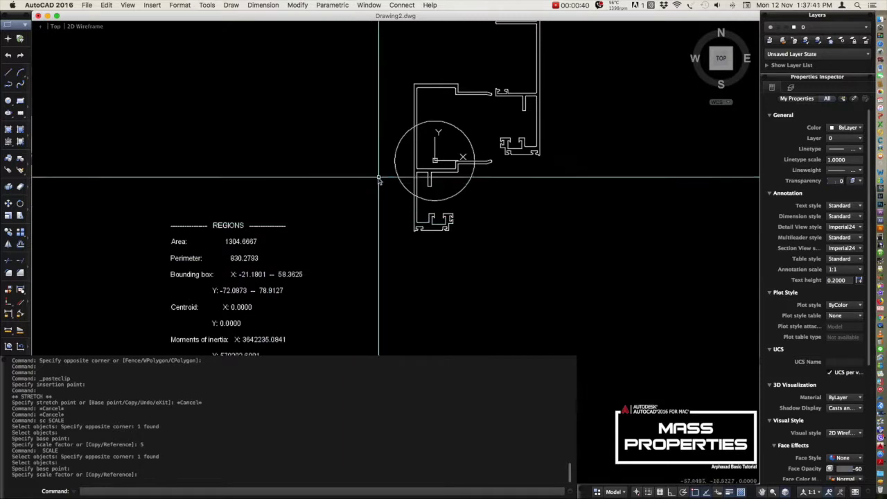
key("Escape")
key("Escape")
key("Escape")
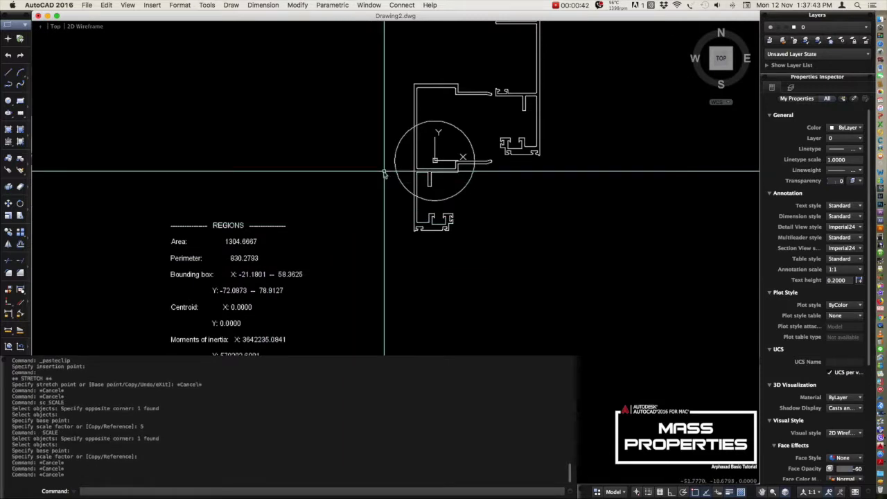
key("Escape")
- Copy the profile and its centroid circle to the left
type("co")
key("Return")
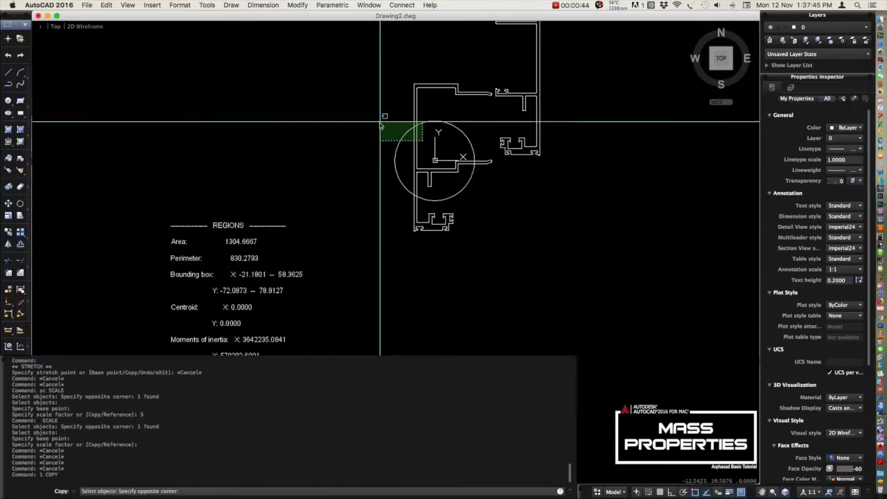
left_click(380, 123)
left_click(253, 139)
left_click(243, 138)
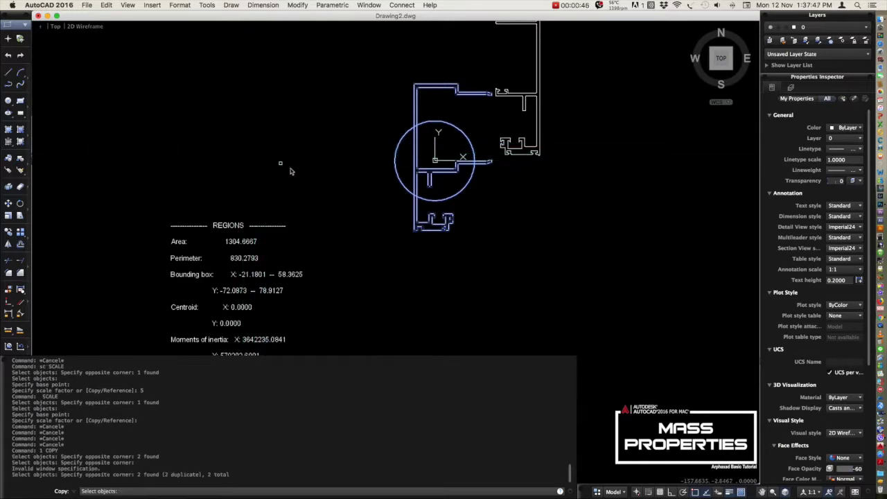
key("Return")
left_click(370, 173)
scroll(287, 143, "down", 2)
scroll(287, 142, "down", 2)
scroll(296, 192, "down", 2)
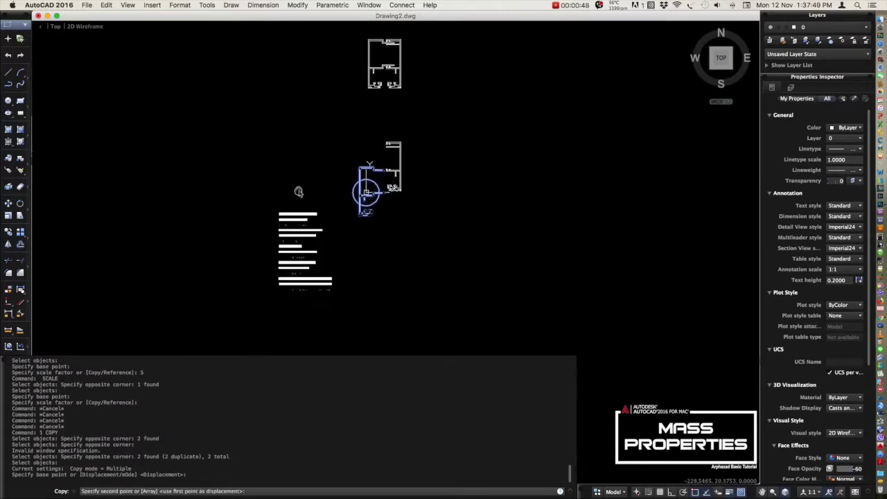
left_click(153, 154)
key("Escape")
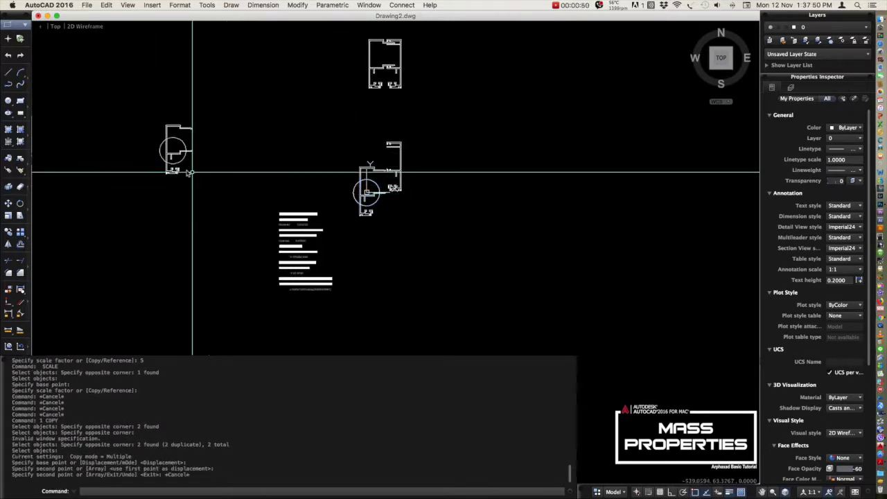
type("m")
- Move the mass-property report down beneath the profile copy
key("Return")
left_click(284, 224)
left_click(266, 245)
key("Return")
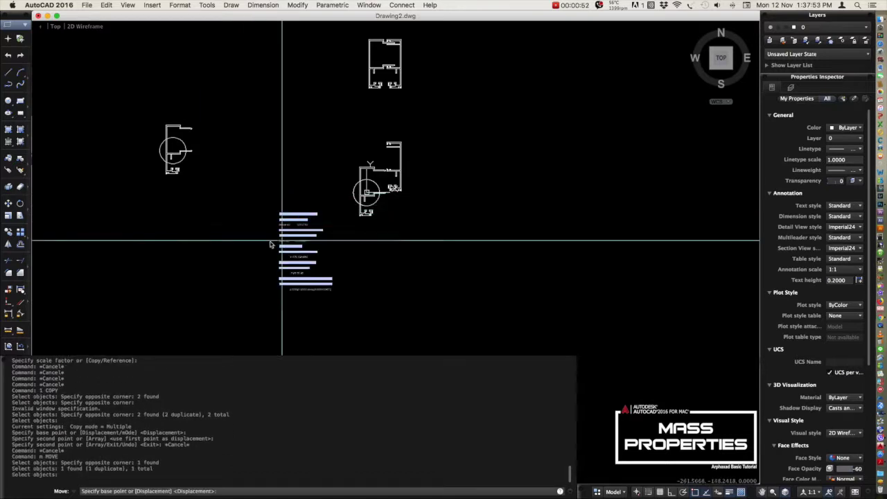
left_click(280, 214)
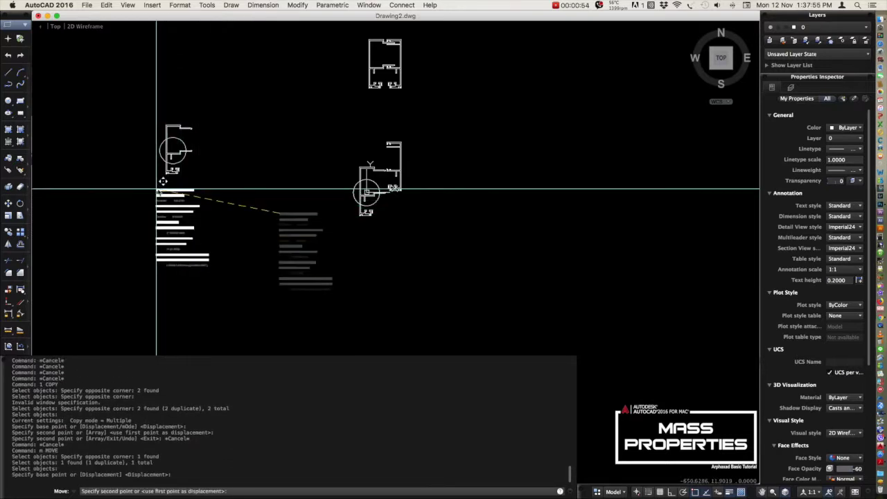
left_click(160, 188)
key("Escape")
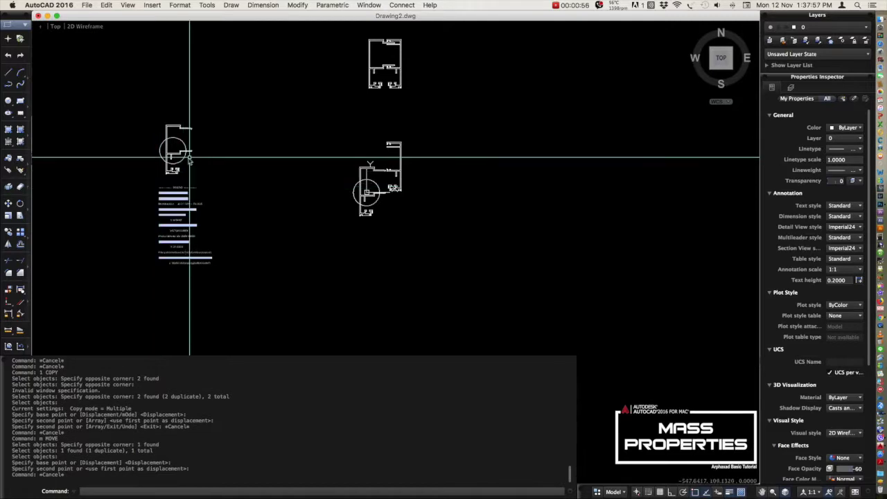
scroll(189, 157, "up", 5)
scroll(189, 158, "down", 3)
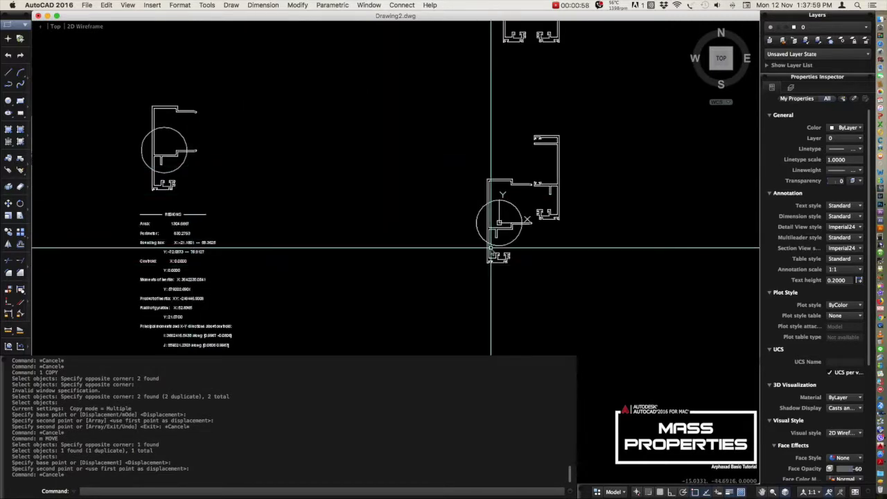
scroll(506, 194, "up", 3)
left_click(504, 202)
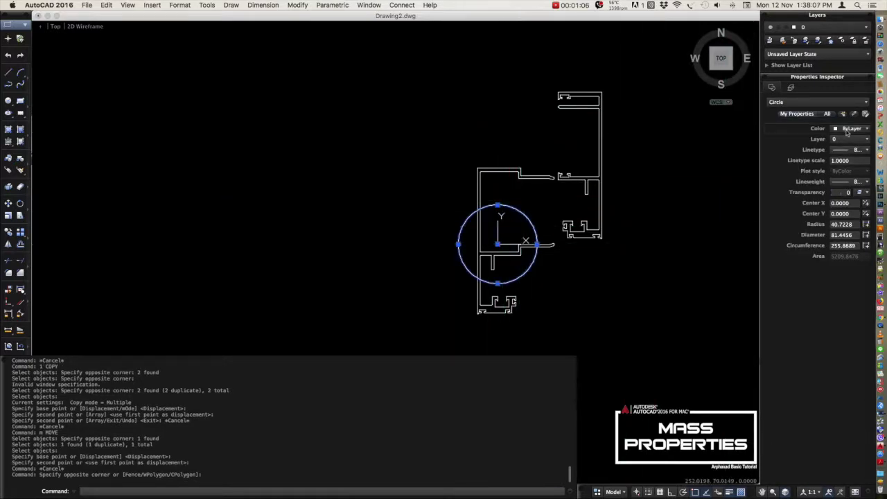
- Turn the origin circle yellow and erase the profile region at the origin
left_click(849, 169)
key("Escape")
key("Escape")
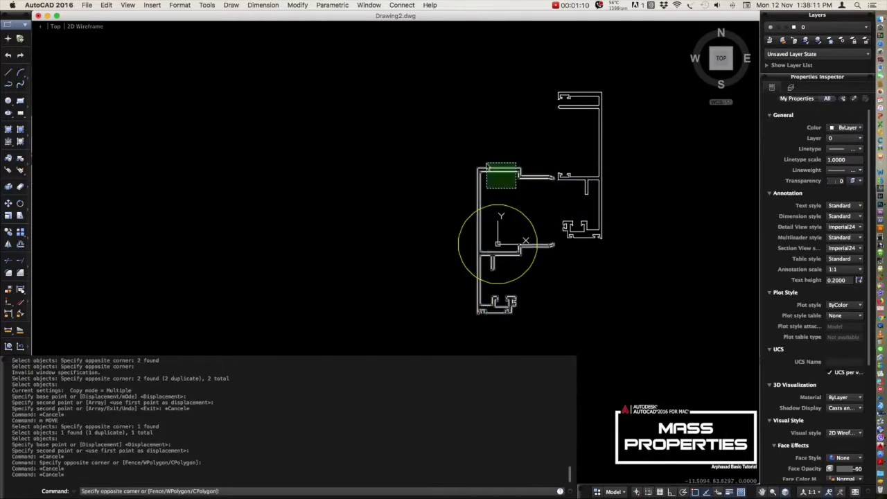
left_click(488, 167)
type("e")
key("Return")
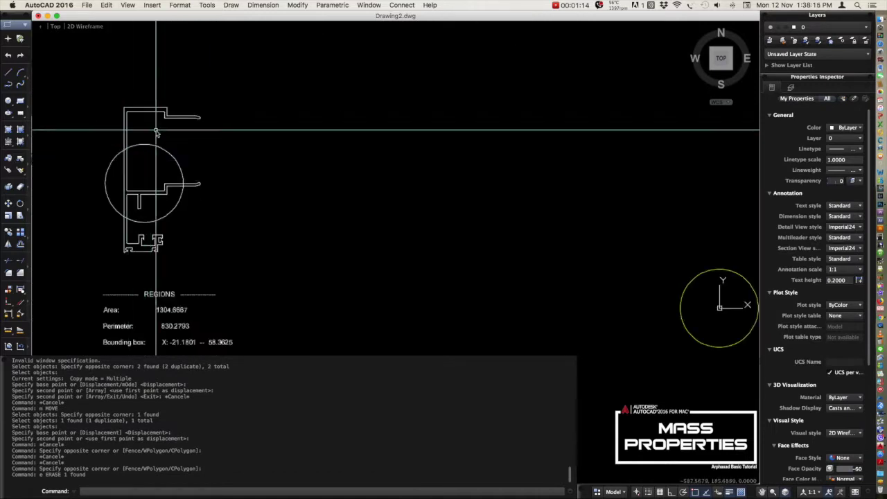
- Make the copied profile region red
left_click_drag(174, 85, 320, 178)
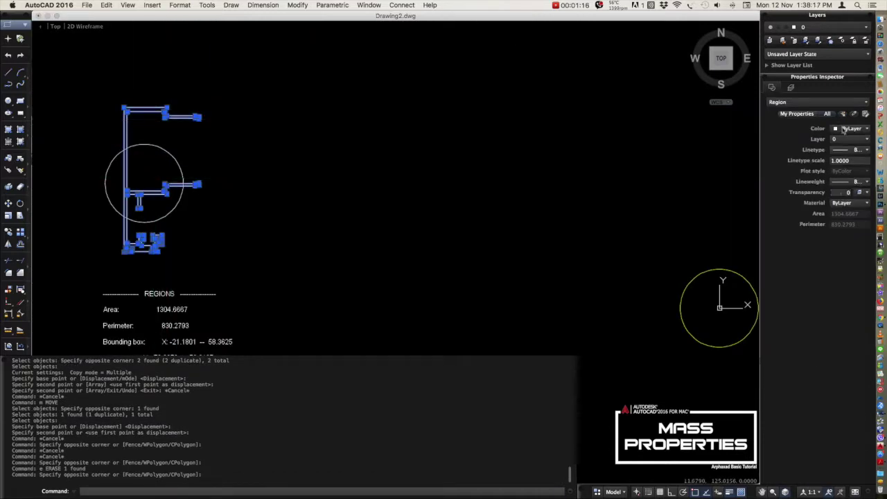
left_click(846, 160)
key("Escape")
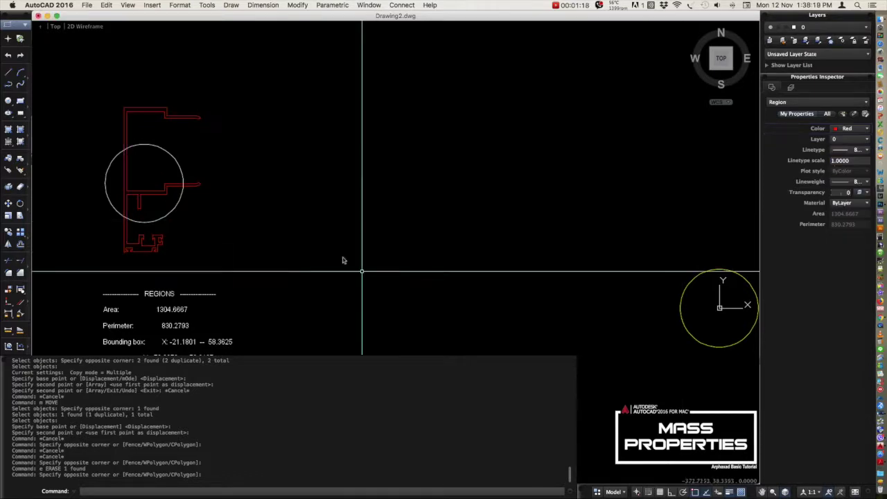
scroll(345, 245, "down", 3)
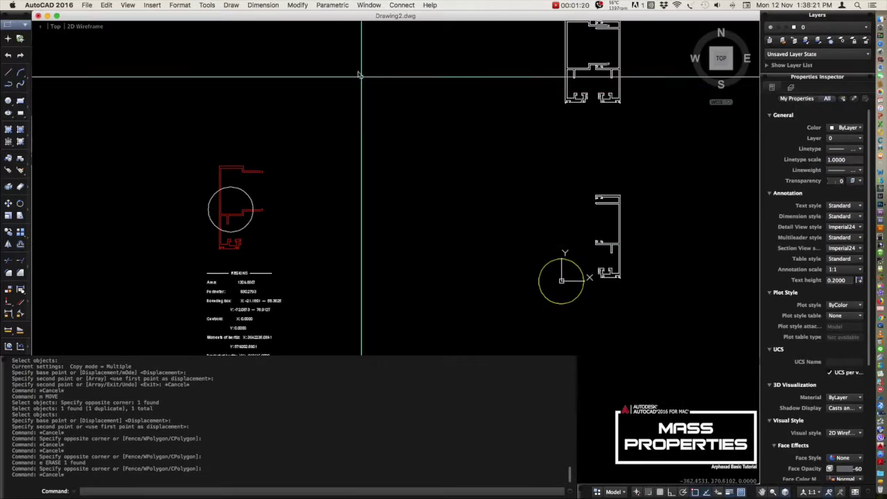
- Copy the 45 width dimension from the Drawing1_MULION drawing
left_click(367, 6)
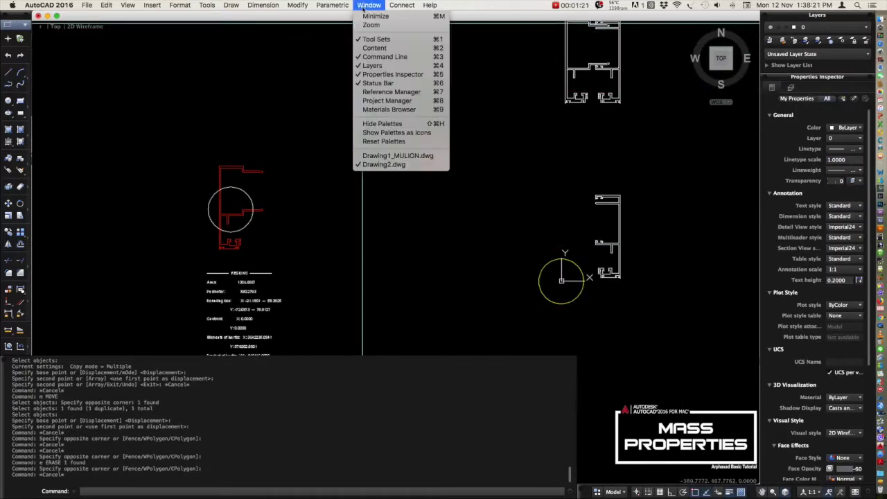
left_click(384, 156)
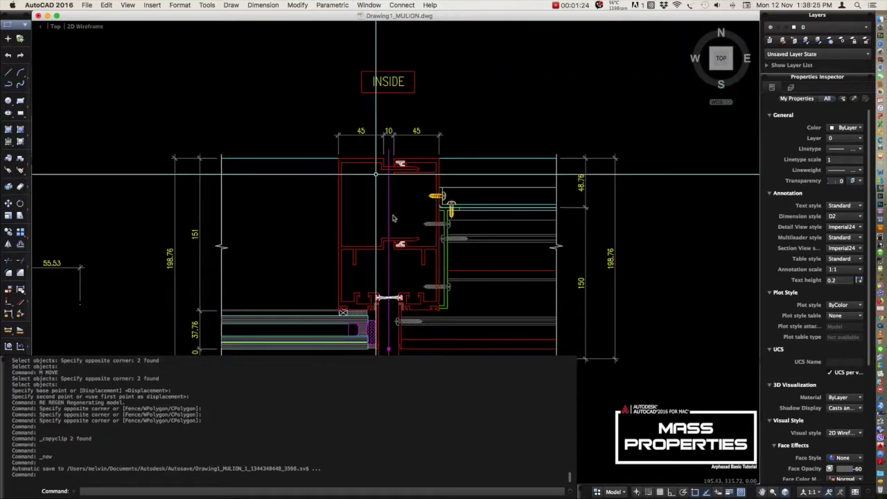
left_click(353, 151)
left_click(340, 126)
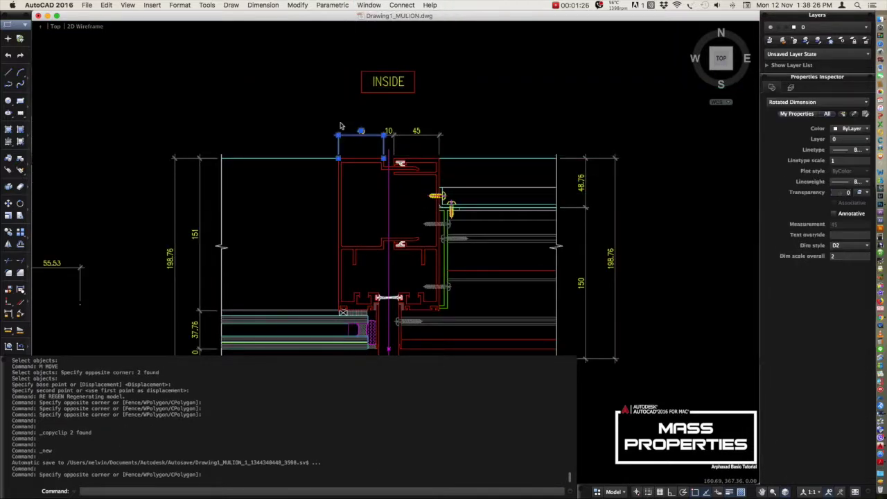
key("super+c")
key("Escape")
- Paste the 45 dimension into Drawing2 above the red profile
left_click(369, 4)
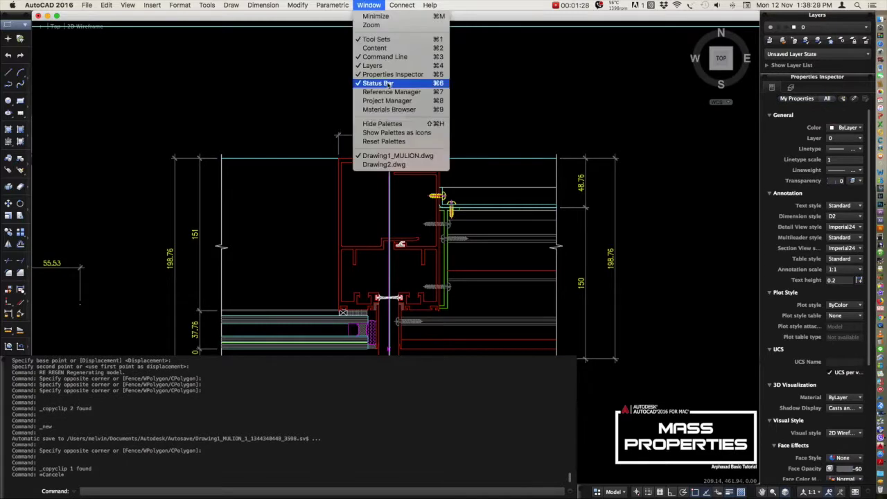
left_click(385, 165)
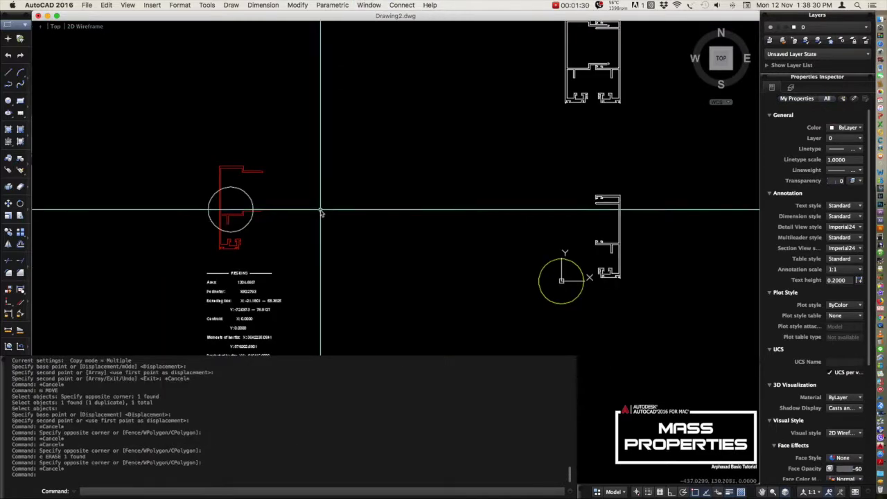
key("super+v")
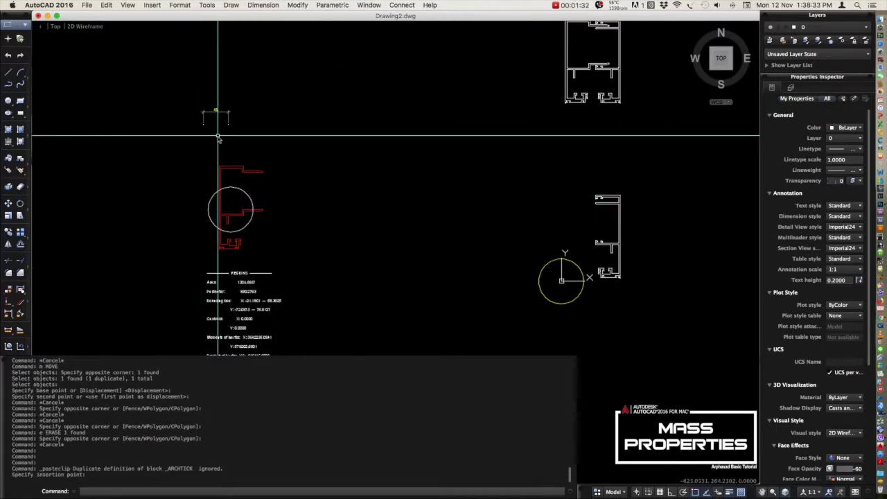
key("Return")
scroll(219, 138, "up", 3)
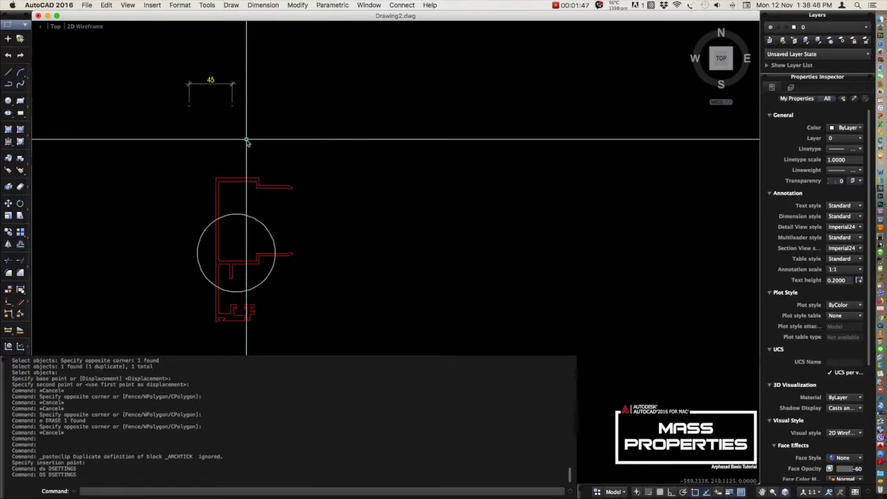
- Dimension the profile's 151 overall height on its left side
type("2")
key("Return")
left_click(217, 178)
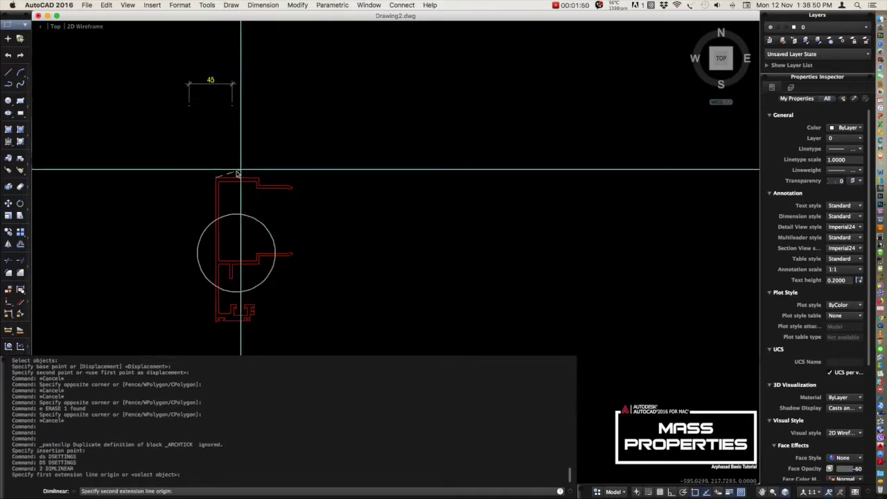
scroll(197, 329, "up", 5)
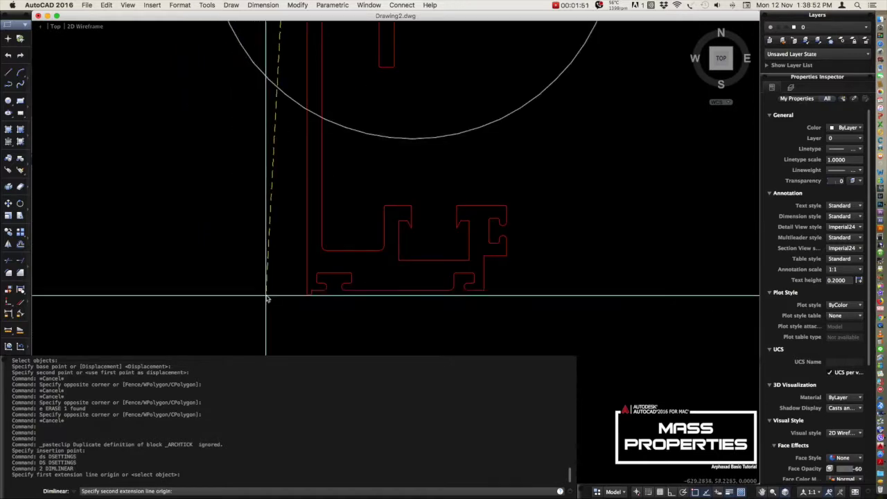
scroll(291, 304, "up", 3)
scroll(305, 242, "up", 2)
left_click(287, 158)
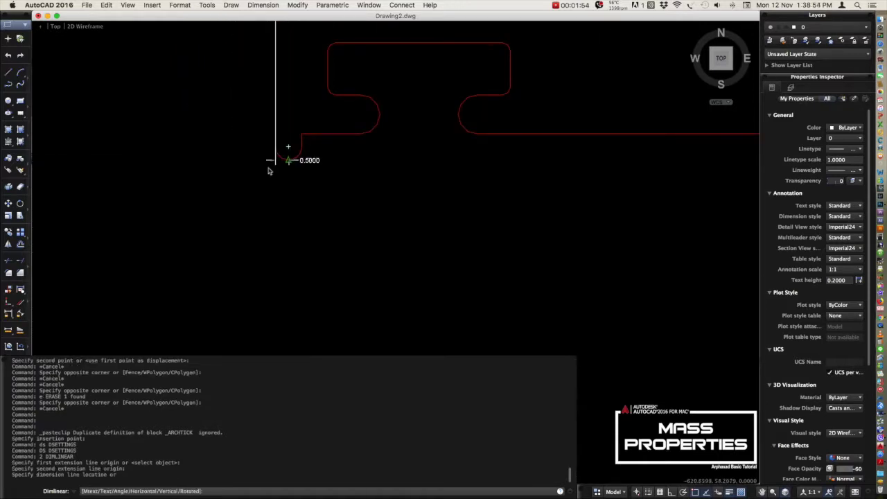
scroll(269, 171, "down", 5)
scroll(208, 180, "down", 2)
middle_click_drag(192, 174, 252, 221)
scroll(231, 207, "up", 1)
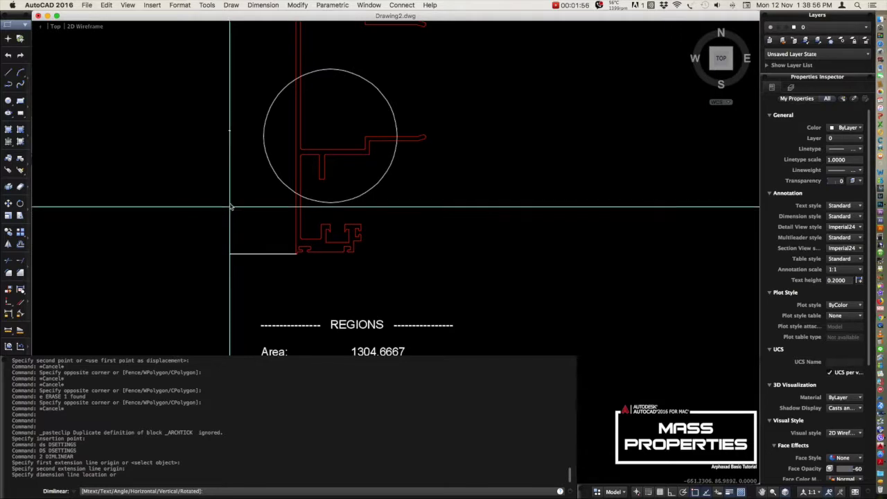
scroll(236, 194, "down", 1)
middle_click_drag(236, 192, 287, 277)
scroll(283, 263, "up", 1)
left_click(282, 267)
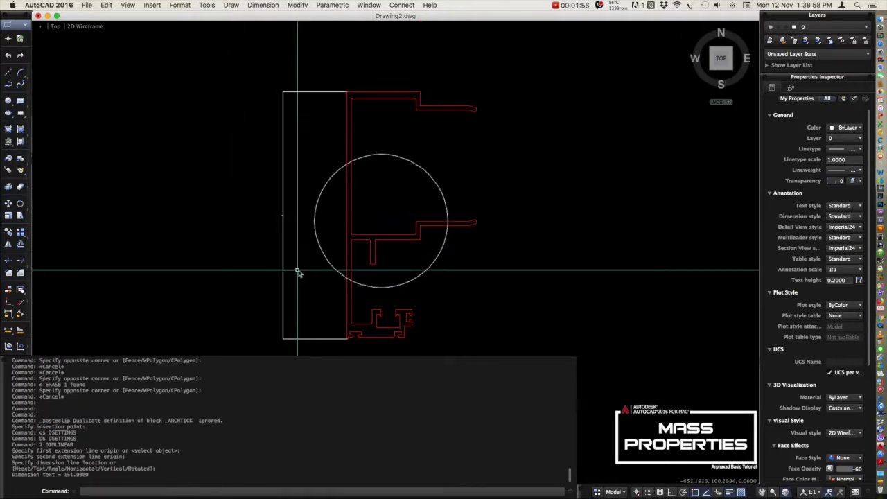
- Match the 151 dimension's properties to the 45 dimension with MATCHPROP
type("ma")
key("Return")
scroll(312, 187, "up", 5)
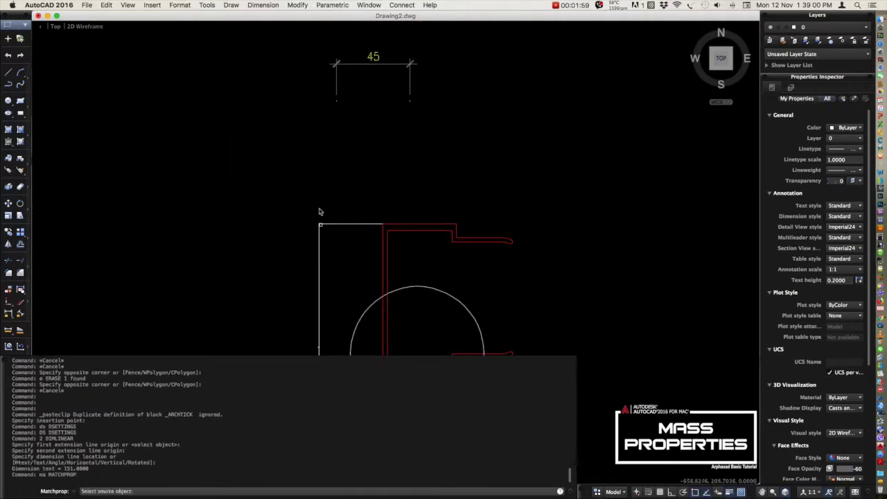
left_click(349, 67)
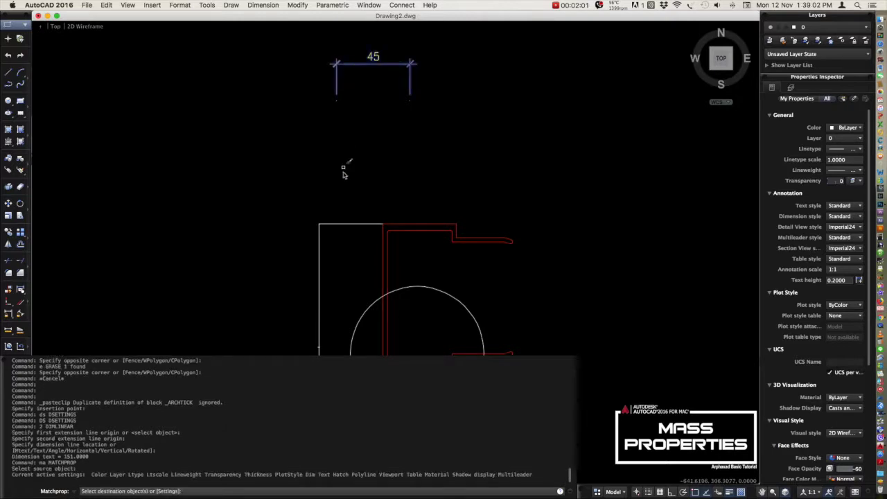
left_click(342, 173)
left_click(291, 253)
middle_click_drag(311, 249, 320, 175)
key("Escape")
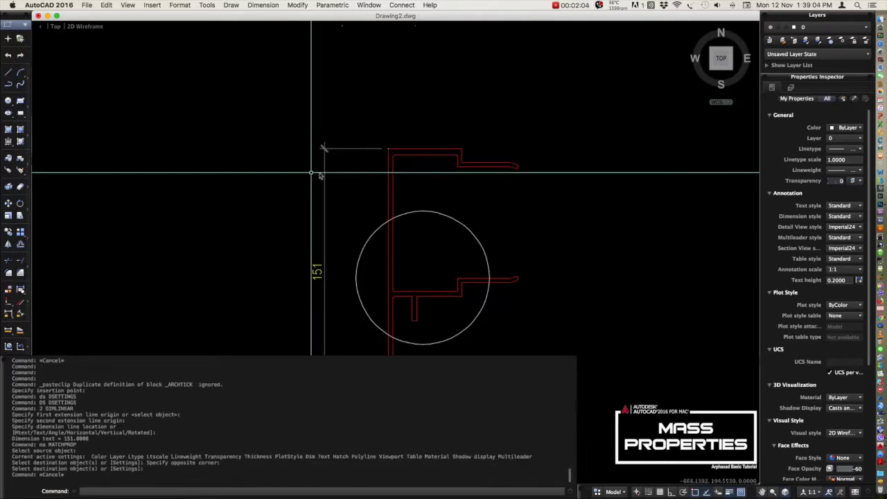
- Dimension 78.8127 from the profile's top corner down to the centroid
type("2")
key("Return")
left_click(388, 150)
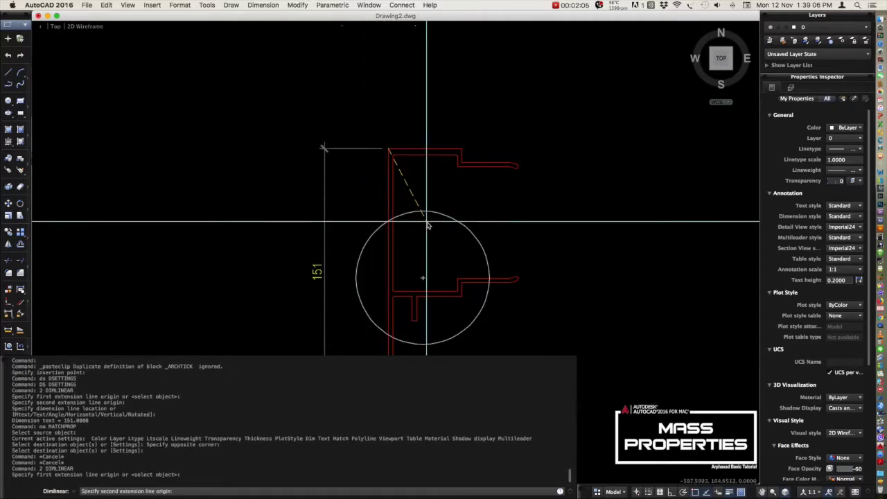
left_click(422, 277)
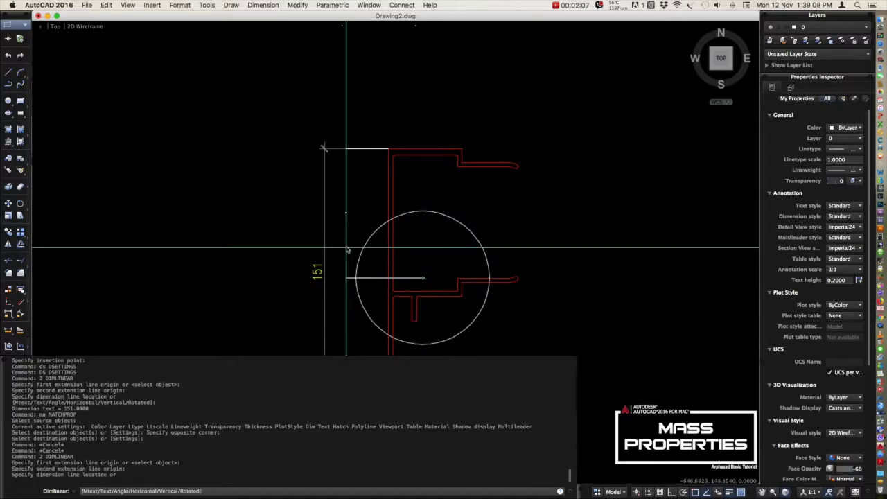
left_click(352, 274)
- Dimension 72.0873 from the centroid to the profile's bottom-left corner
key("Return")
left_click(421, 278)
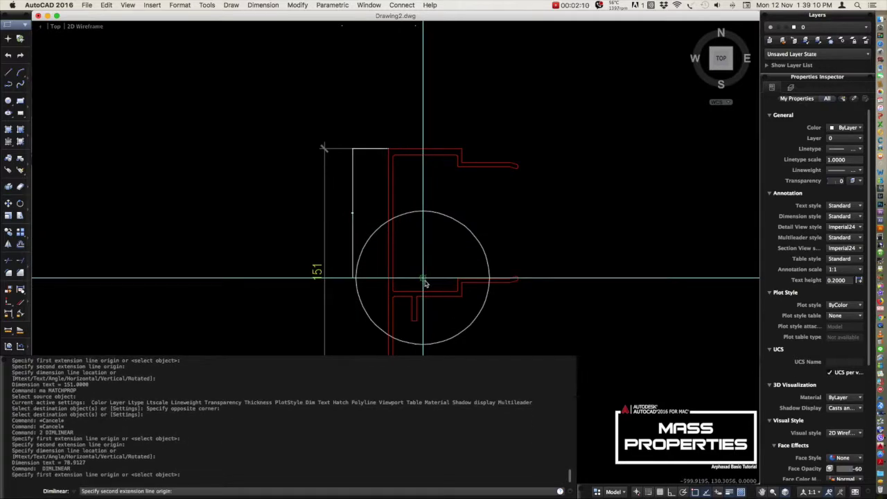
scroll(422, 281, "down", 3)
scroll(359, 306, "up", 5)
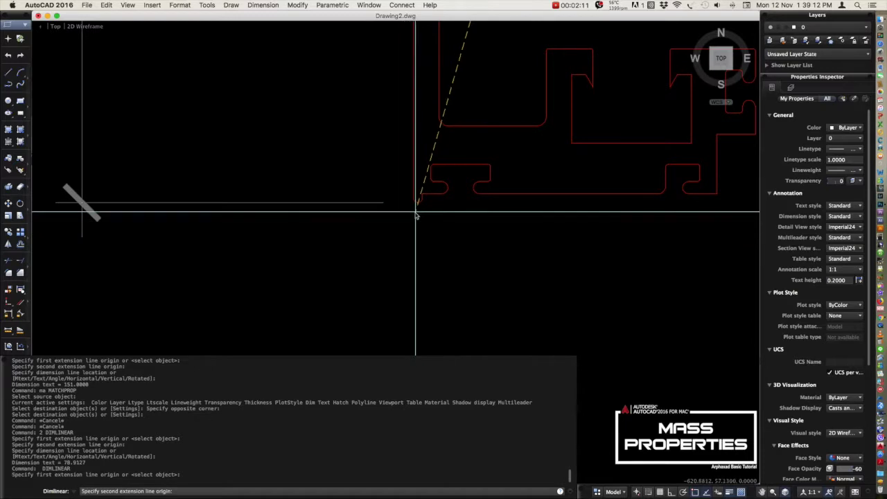
left_click(418, 203)
scroll(356, 233, "down", 3)
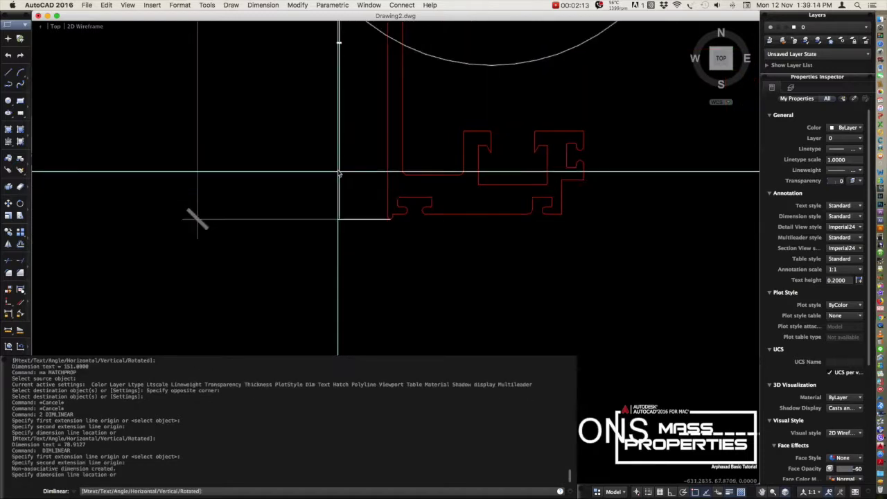
scroll(347, 139, "down", 3)
left_click(339, 102)
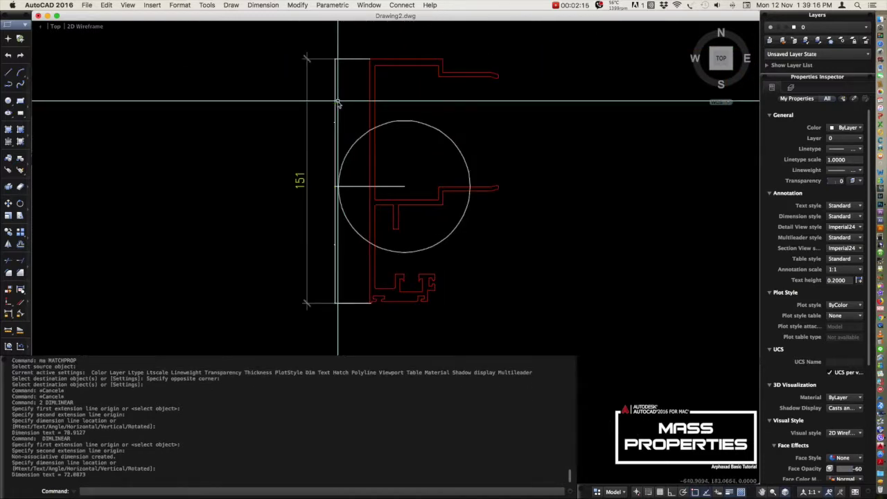
scroll(340, 139, "up", 5)
- Dimension the 79.5426 top-arm width above the profile
key("Return")
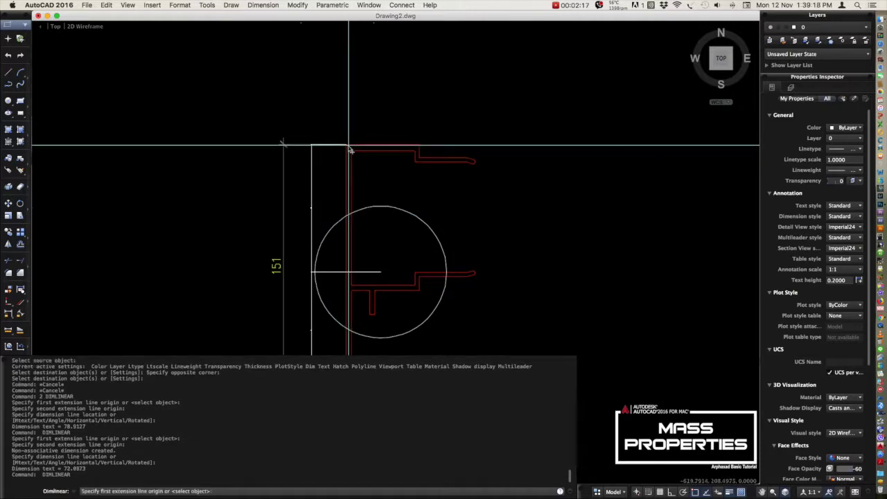
left_click(349, 145)
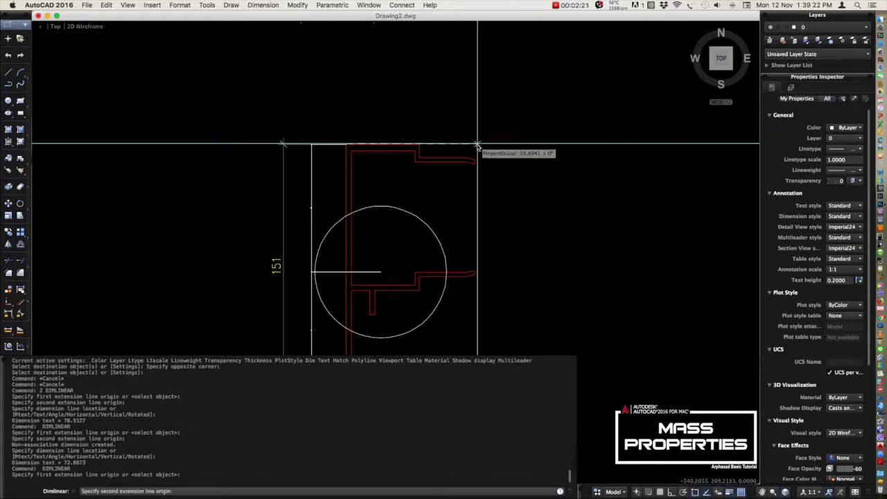
scroll(483, 144, "up", 3)
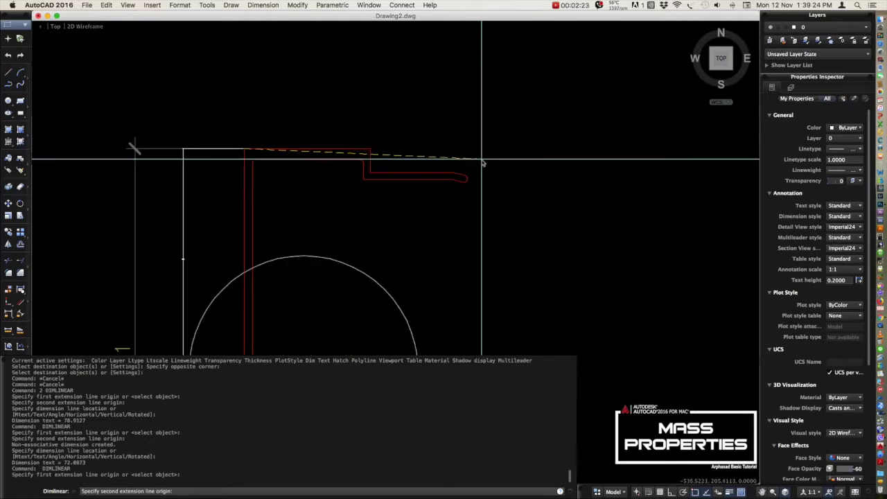
scroll(485, 162, "up", 3)
scroll(459, 192, "up", 2)
left_click(439, 214)
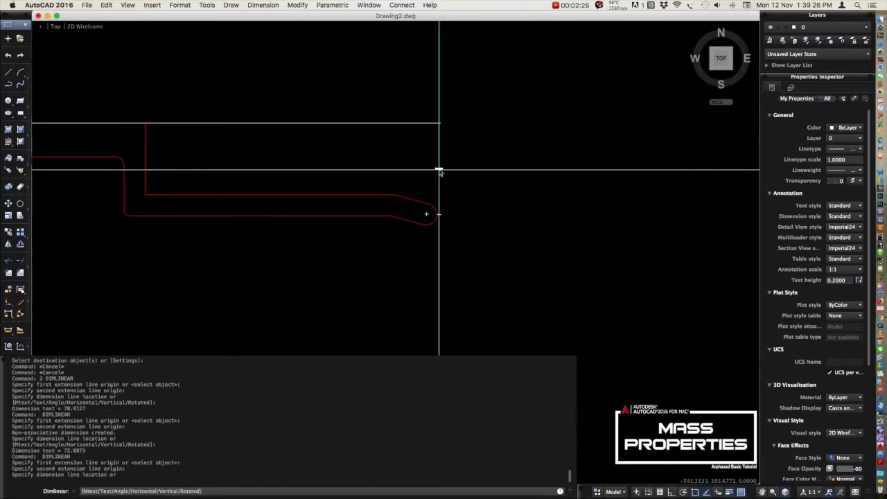
scroll(382, 96, "down", 3)
scroll(382, 97, "up", 2)
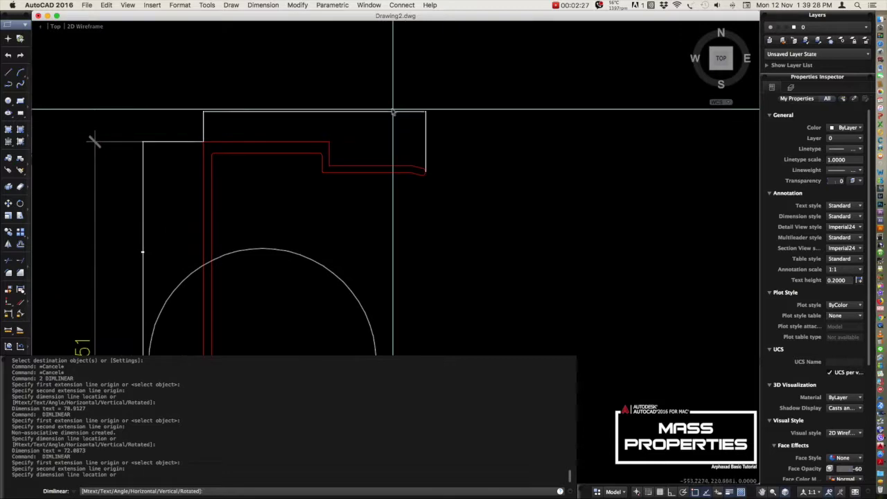
left_click(386, 96)
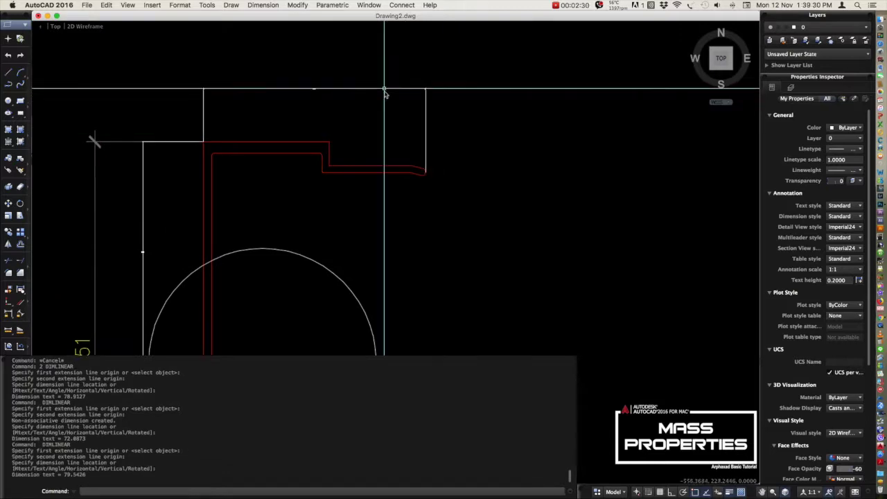
scroll(352, 170, "down", 3)
scroll(308, 269, "up", 1)
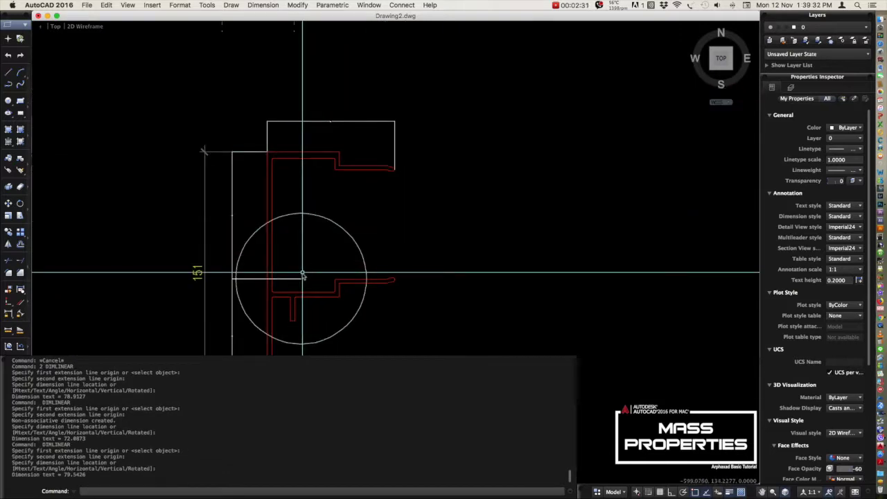
- Leave the 79.5426 dimension as is and add a 21.1801 dimension at the top arm
left_click(282, 121)
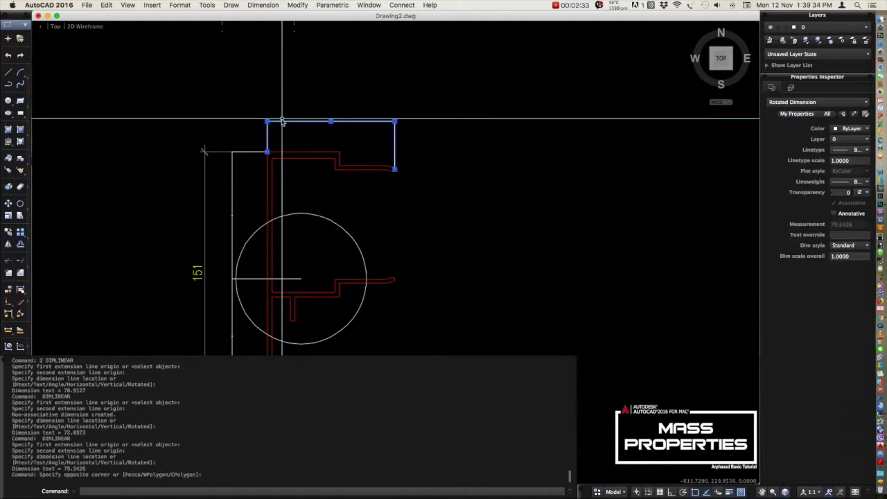
left_click(268, 122)
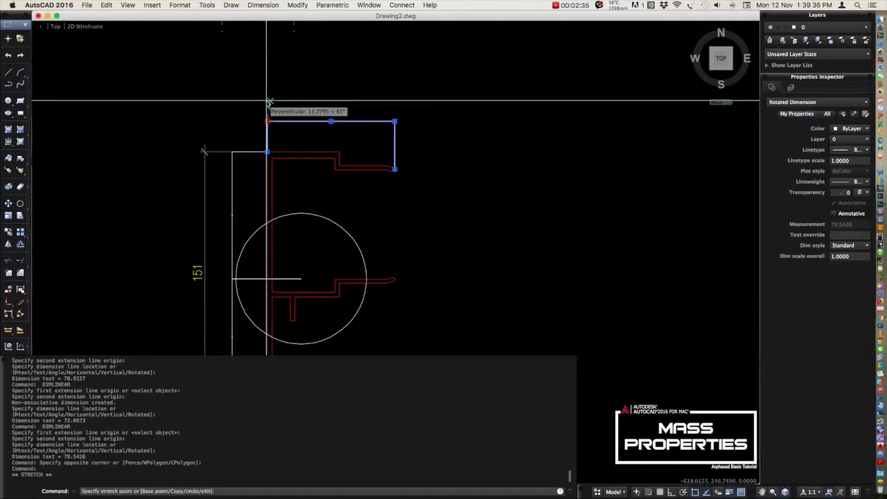
key("Escape")
key("Escape")
scroll(267, 153, "up", 5)
key("Return")
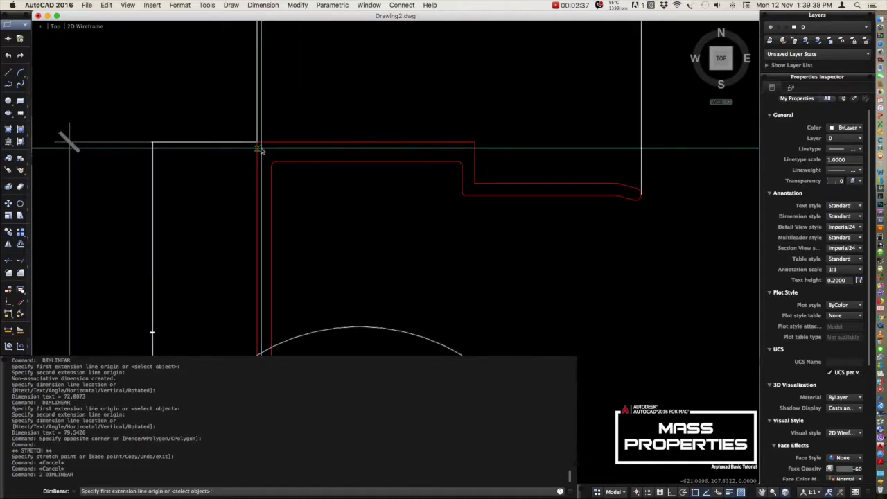
left_click(258, 144)
scroll(365, 250, "down", 3)
mouse_move(358, 246)
middle_mouse_down()
mouse_move(328, 144)
mouse_move(335, 96)
middle_mouse_up()
left_click(339, 279)
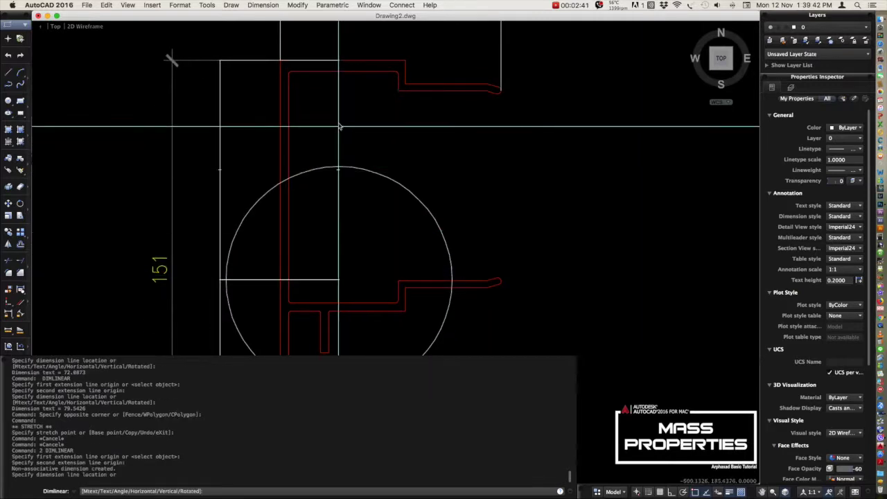
middle_click_drag(340, 127, 339, 303)
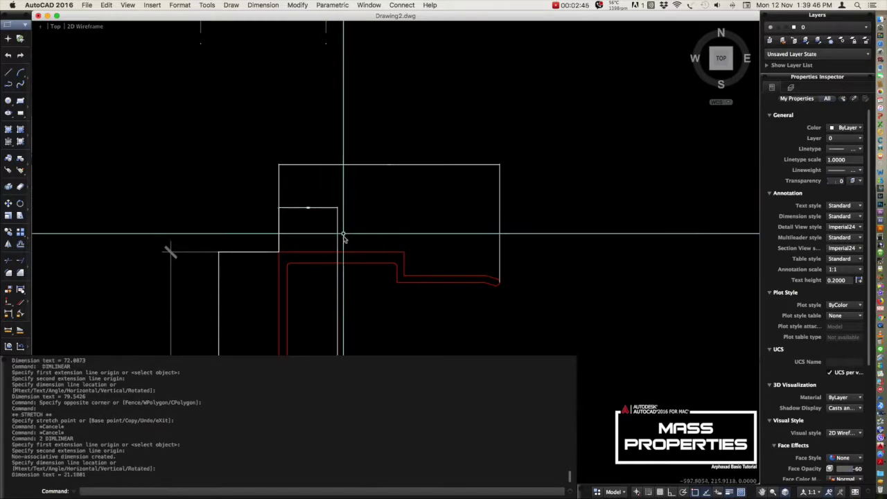
middle_click_drag(344, 237, 326, 214)
left_click(323, 222)
- Add the 58.3625 linear dimension along the top arm
key("Return")
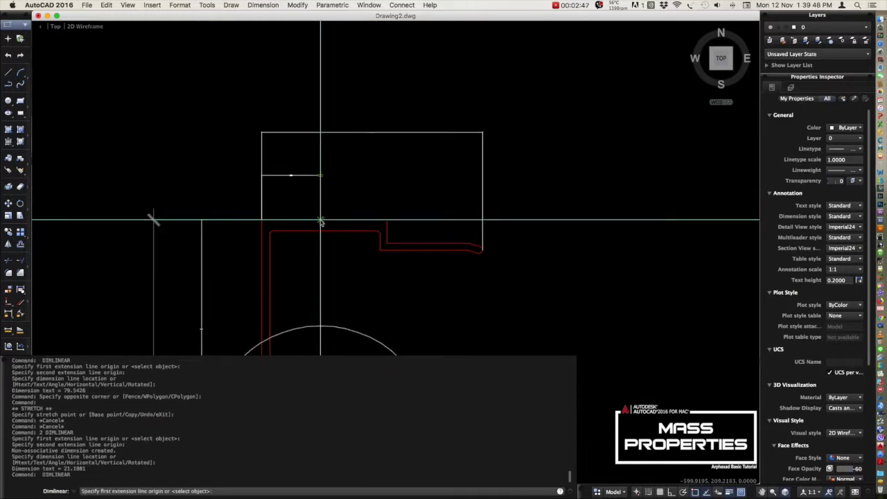
left_click(321, 222)
scroll(491, 250, "up", 5)
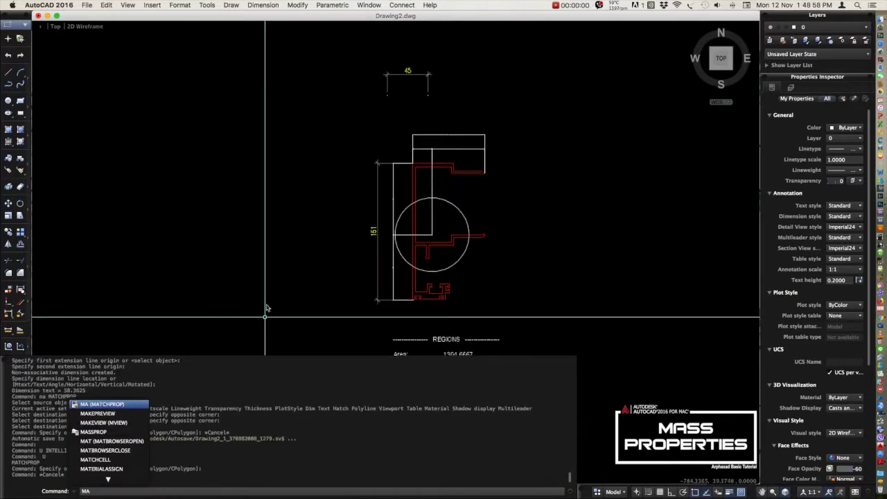
key("Return")
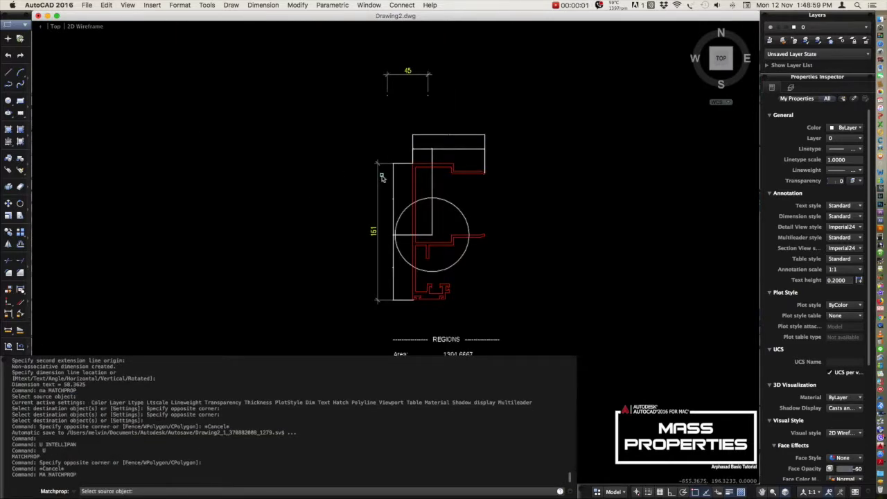
- Match the other profile dimensions to the 151 dimension's style
left_click(379, 177)
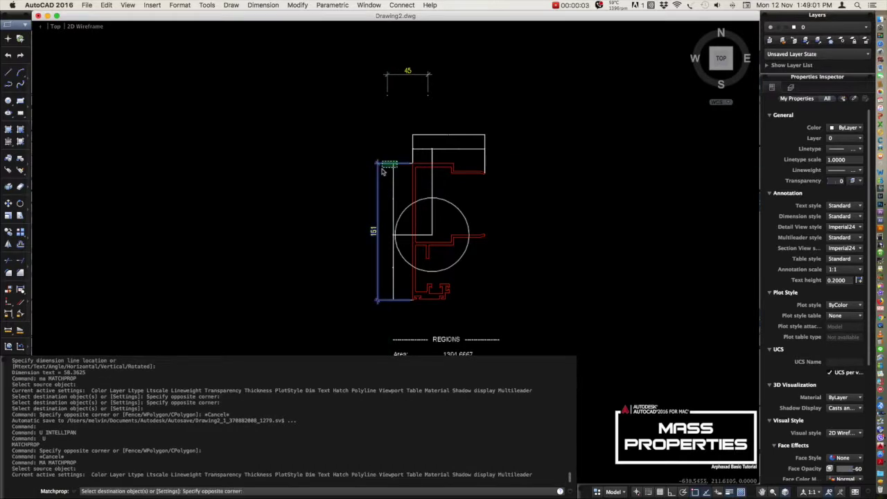
left_click(382, 171)
left_click(420, 131)
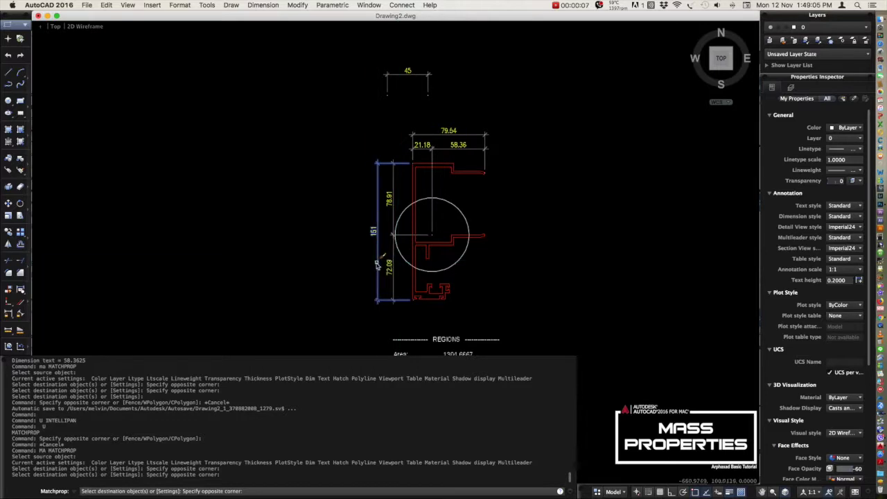
key("Return")
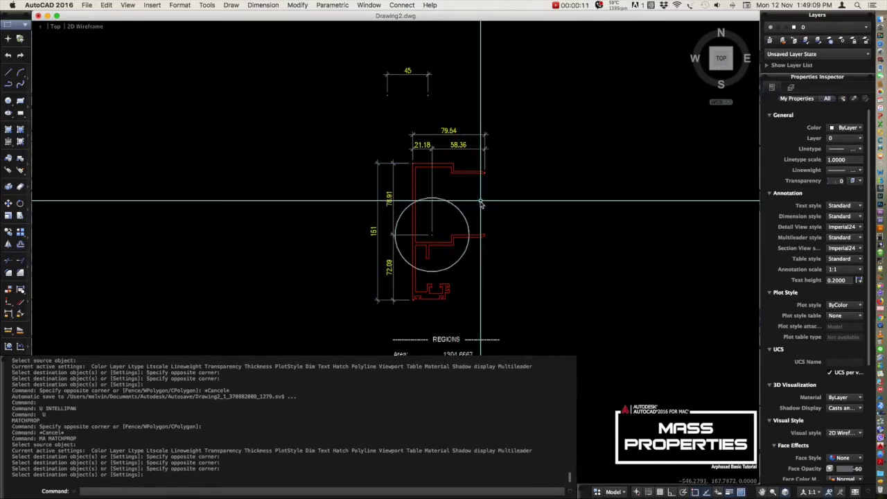
- Shorten the 21.18, 78.91 and 72.09 extension lines at the centroid
scroll(455, 194, "up", 3)
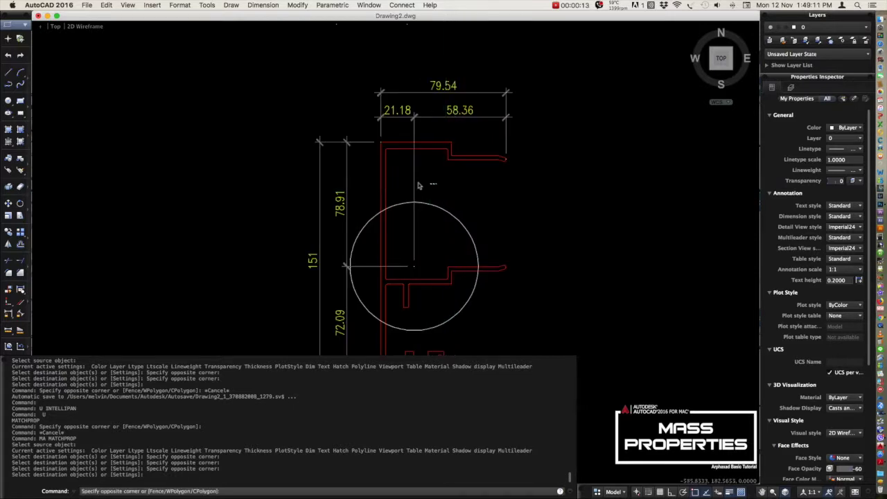
left_click(416, 183)
left_click(414, 267)
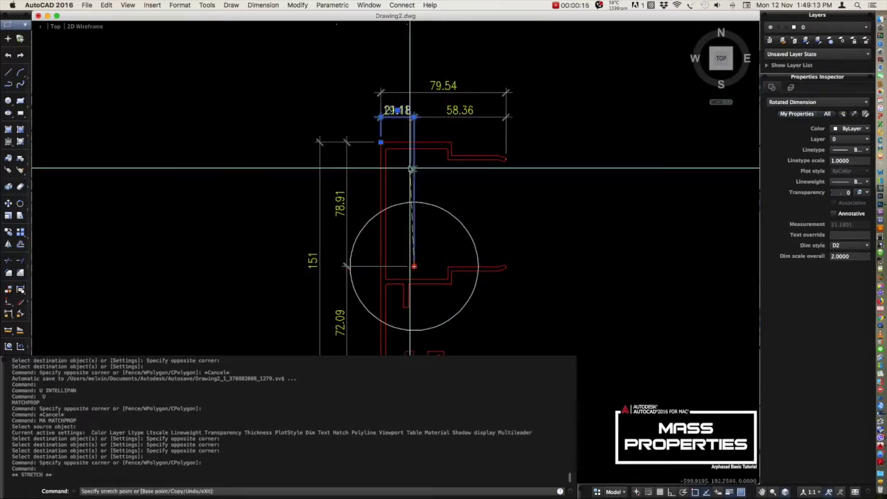
left_click(413, 143)
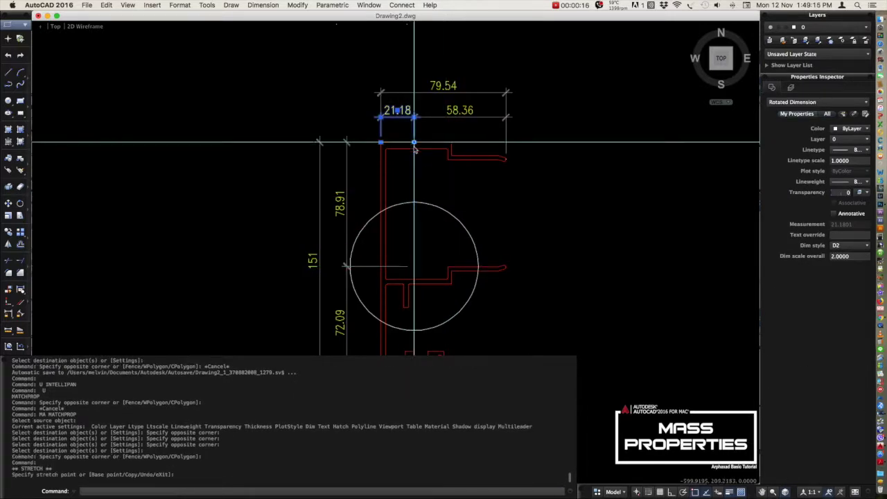
left_click(376, 291)
left_click(361, 262)
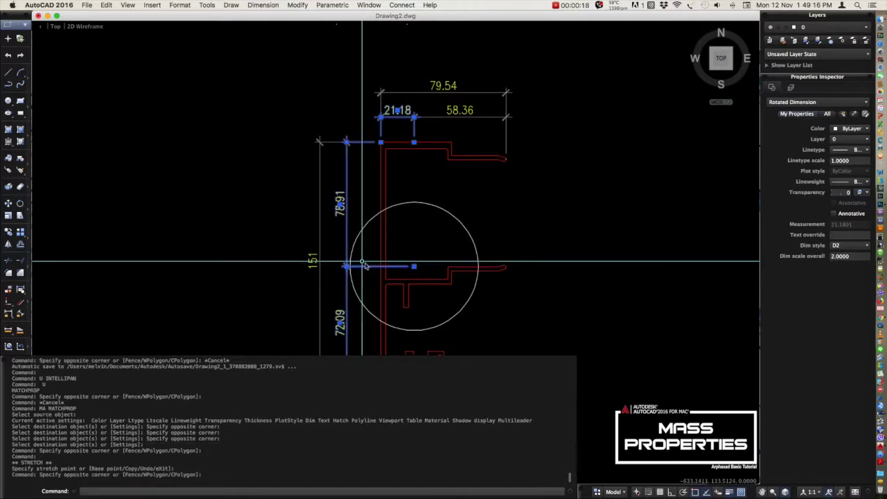
left_click(414, 267)
left_click(378, 269)
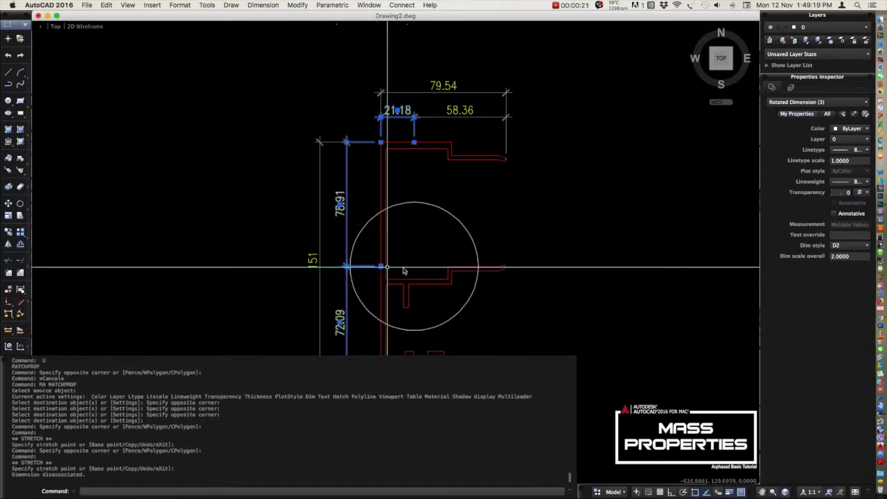
key("Escape")
scroll(444, 256, "down", 2)
scroll(451, 244, "down", 2)
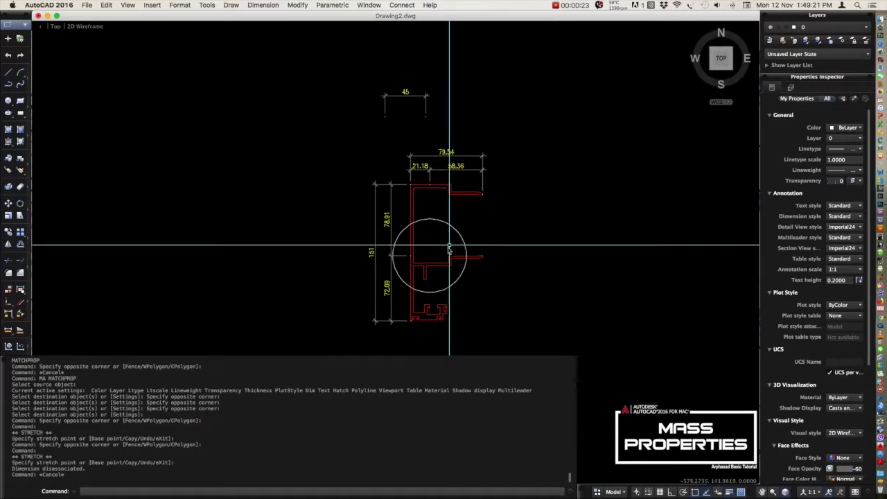
- Place a point at the centroid circle's centre
scroll(451, 244, "up", 2)
middle_click_drag(451, 244, 451, 200)
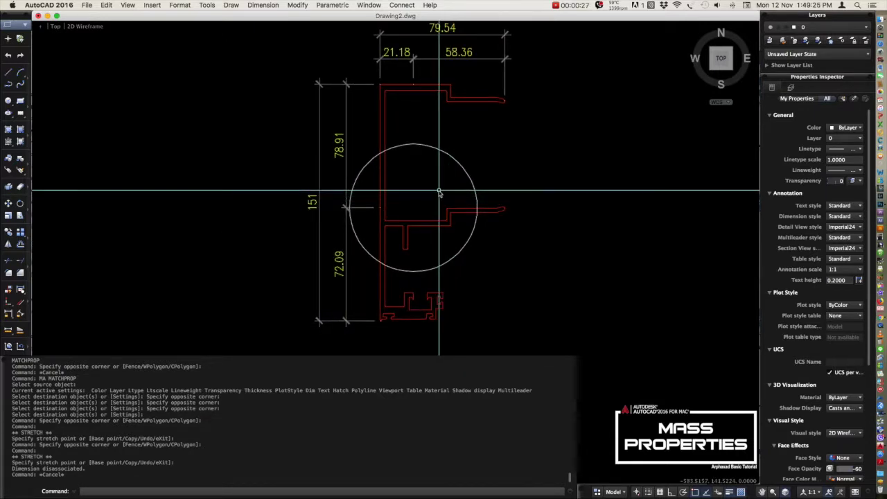
type("Po")
key("Return")
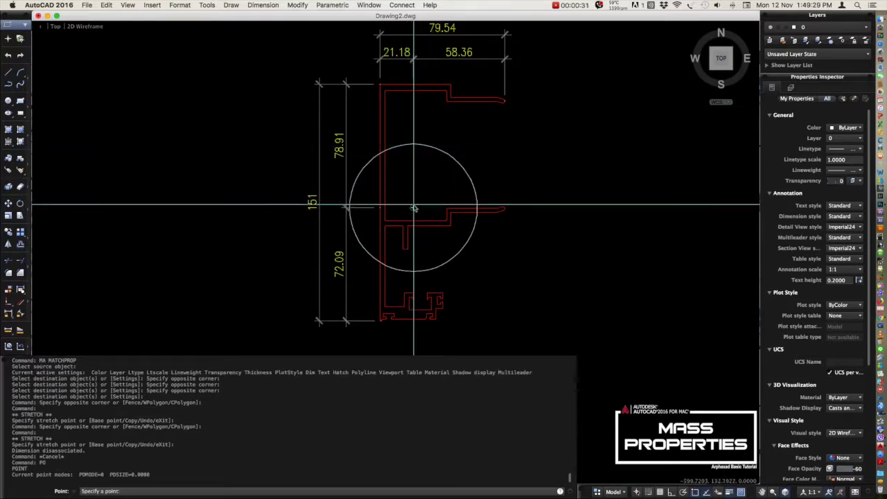
left_click(413, 206)
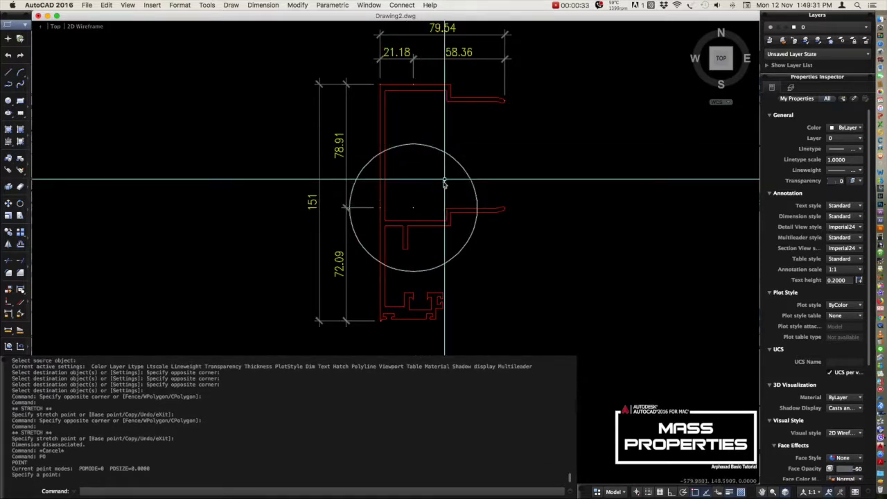
- Erase the circle surrounding the centroid point
left_click(466, 174)
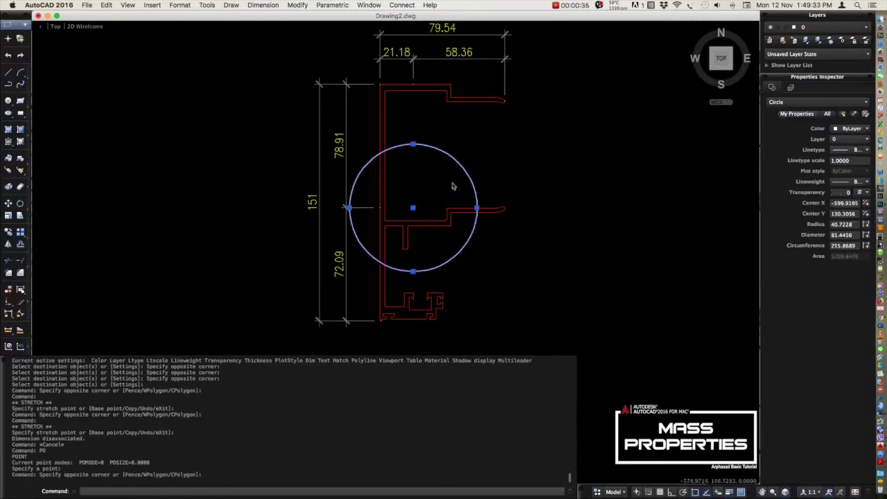
type("e")
key("Return")
scroll(356, 236, "down", 3)
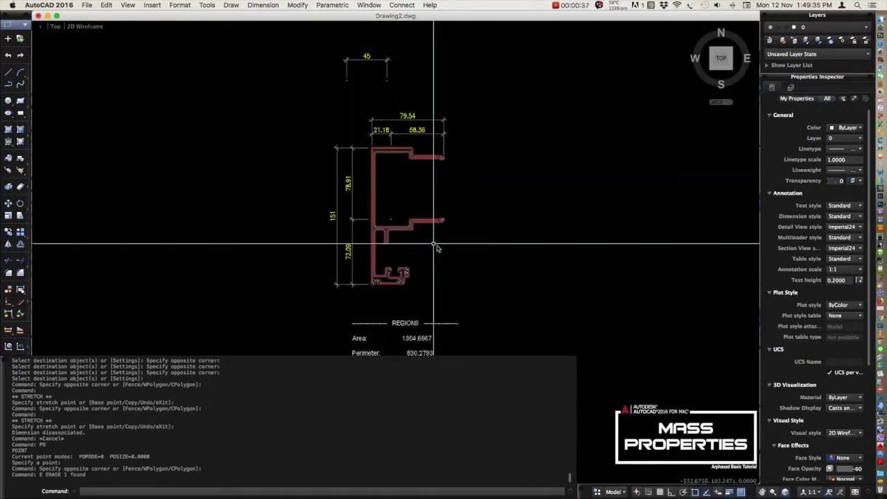
type("m")
key("Return")
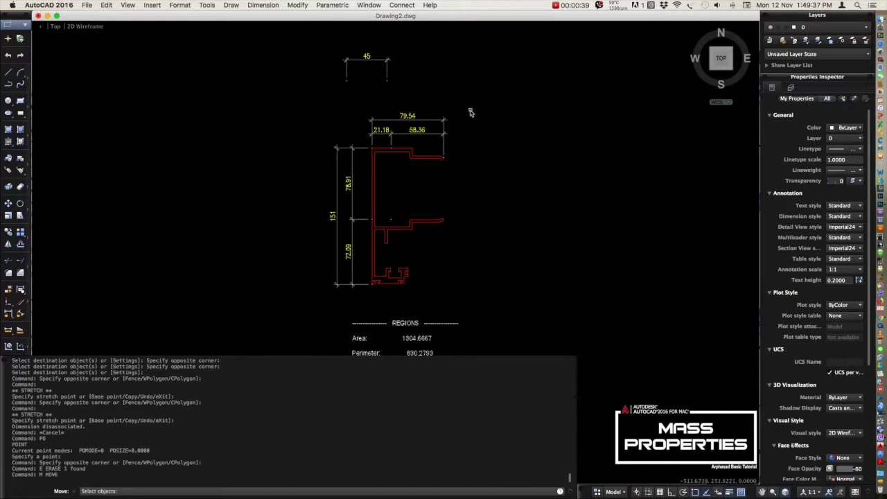
left_click(467, 111)
- Cancel moving the red profile and its dimensions, leaving them in place
left_click(321, 266)
key("Return")
left_click(385, 251)
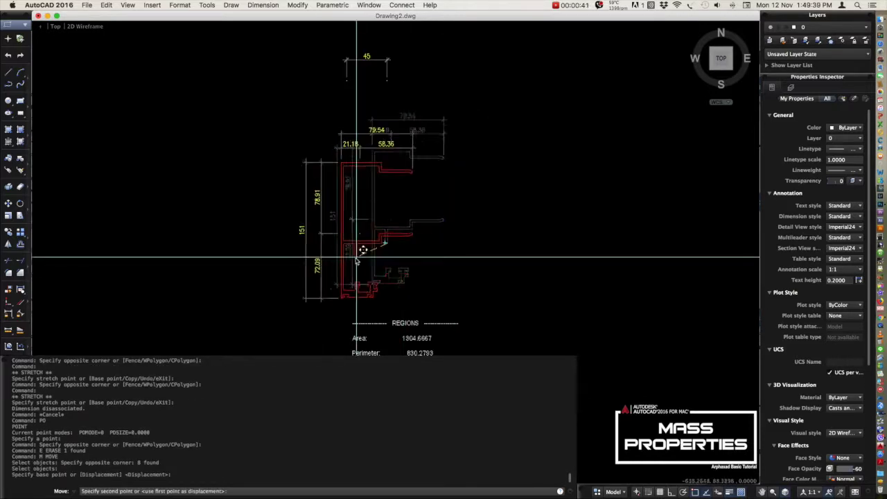
scroll(346, 243, "down", 3)
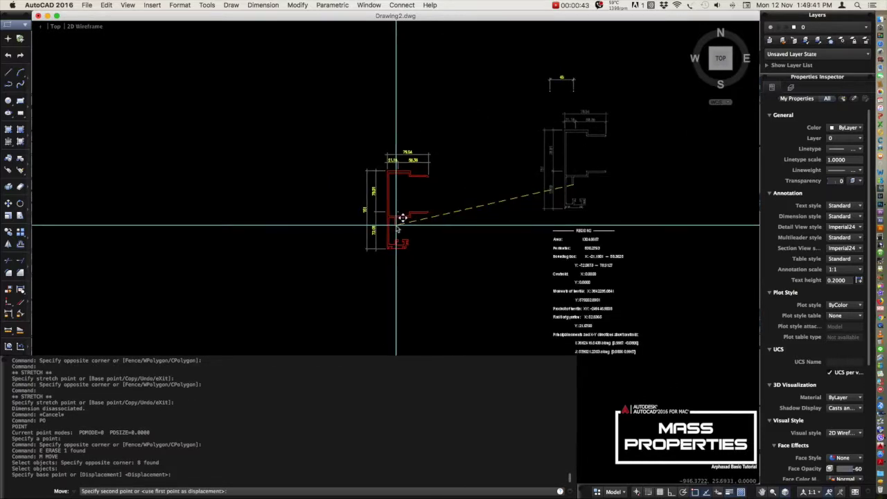
key("Escape")
- Pan and zoom over to the white mullion profile
scroll(405, 218, "up", 3)
scroll(550, 198, "down", 5)
middle_click_drag(550, 199, 370, 202)
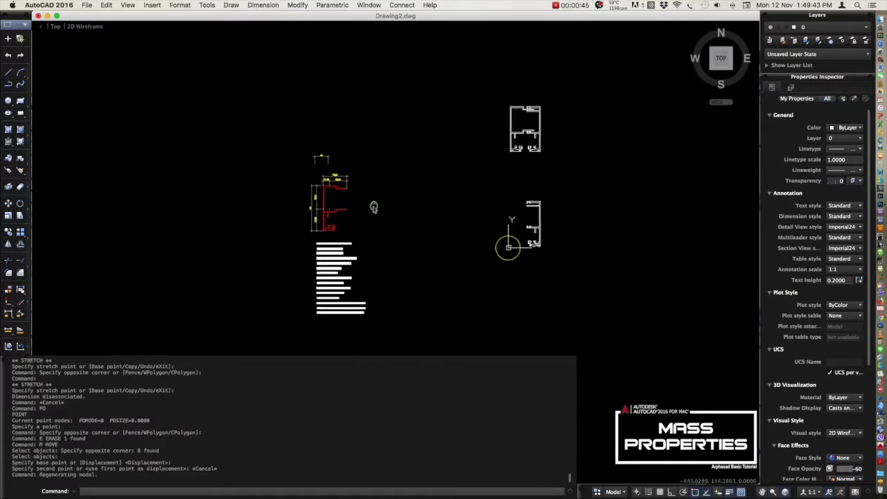
scroll(368, 217, "up", 3)
scroll(368, 217, "down", 2)
scroll(491, 204, "up", 2)
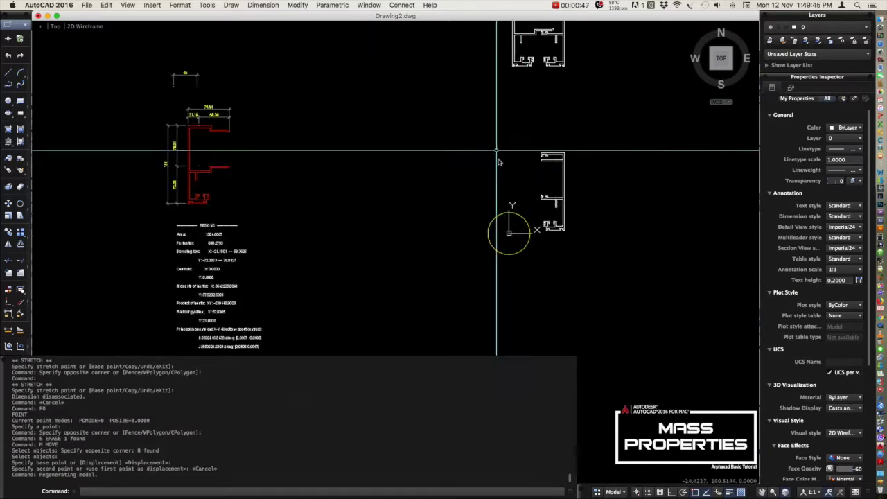
scroll(543, 206, "up", 3)
scroll(533, 179, "down", 1)
type("MASSPROP")
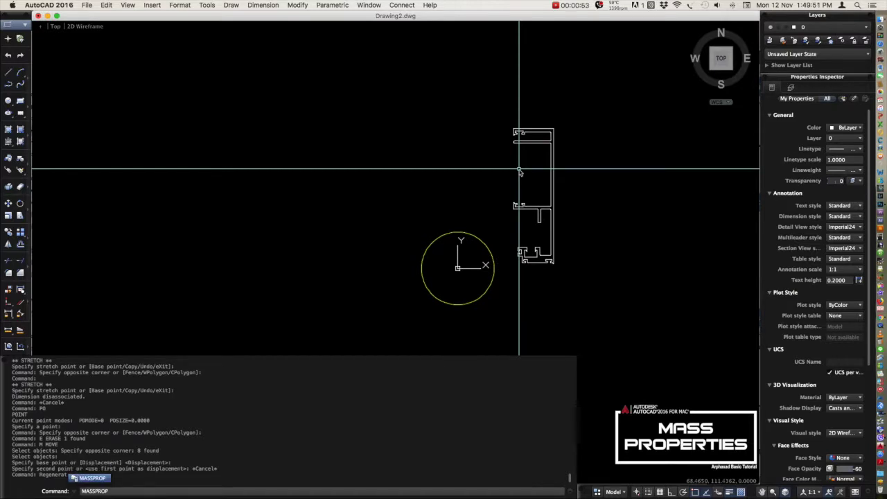
- List the white profile region's mass properties and decline saving them to a file
key("Return")
left_click(538, 104)
left_click(512, 157)
key("Return")
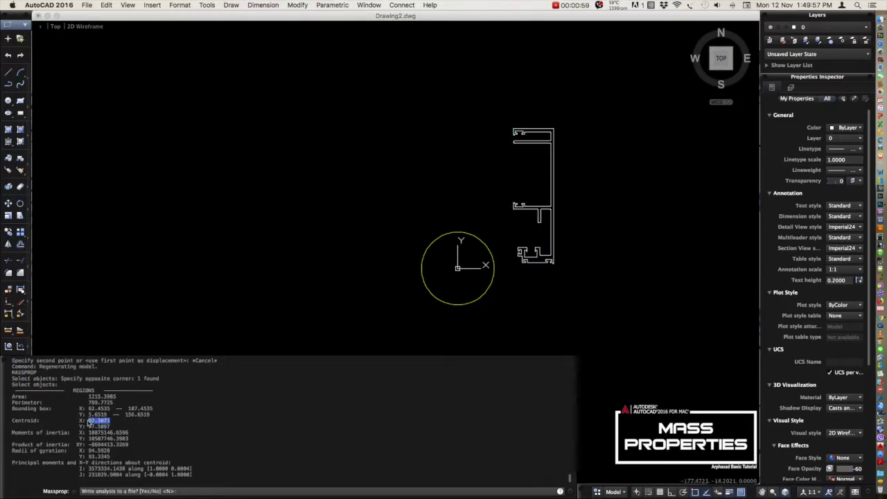
key("Escape")
- Draw a circle centred on the centroid at 92.3071, 77.5097
type("c")
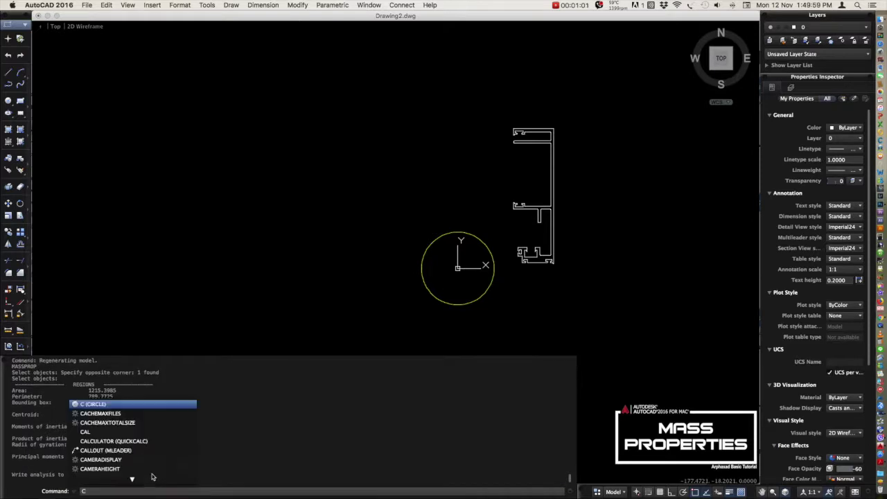
key("Return")
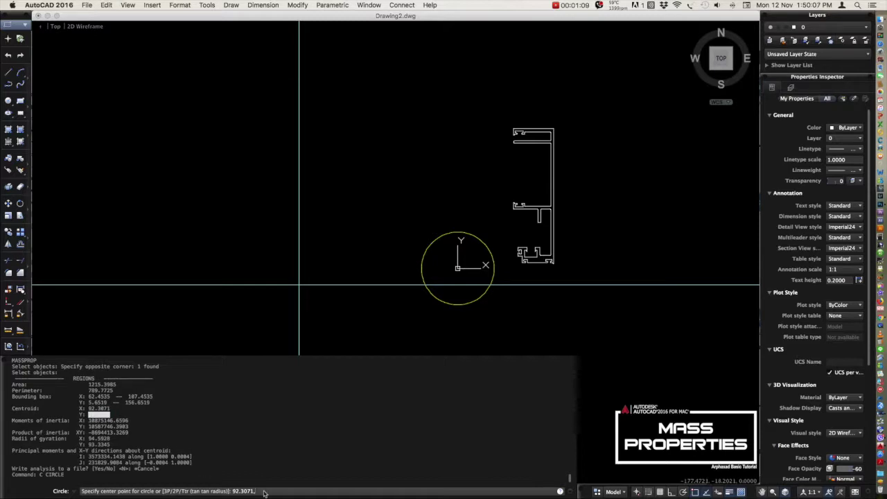
key("Return")
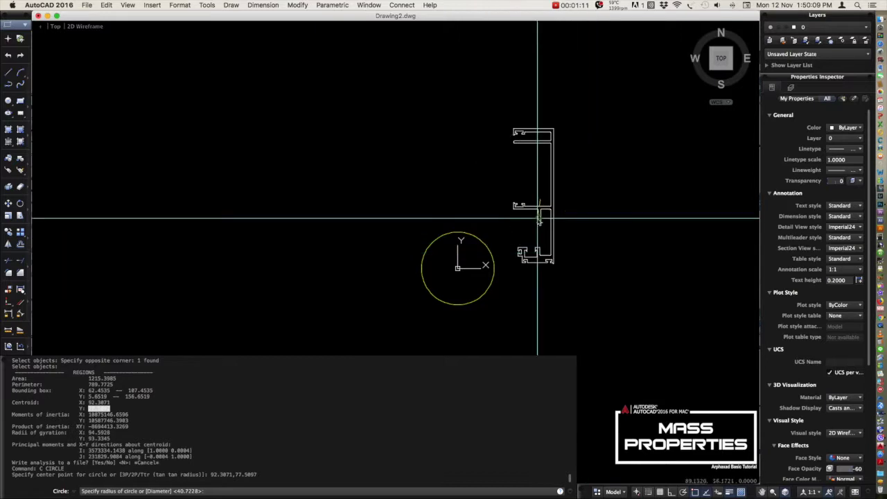
scroll(539, 201, "up", 5)
scroll(637, 241, "up", 2)
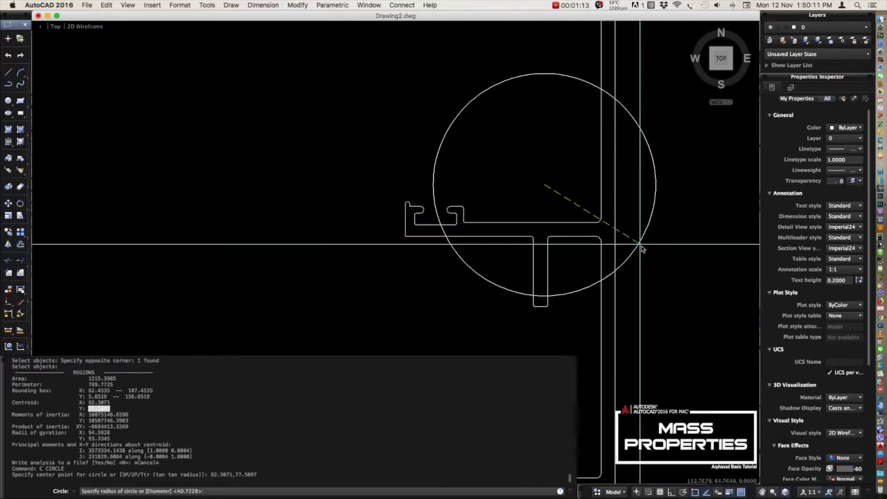
left_click(642, 247)
scroll(554, 248, "down", 5)
scroll(540, 228, "up", 3)
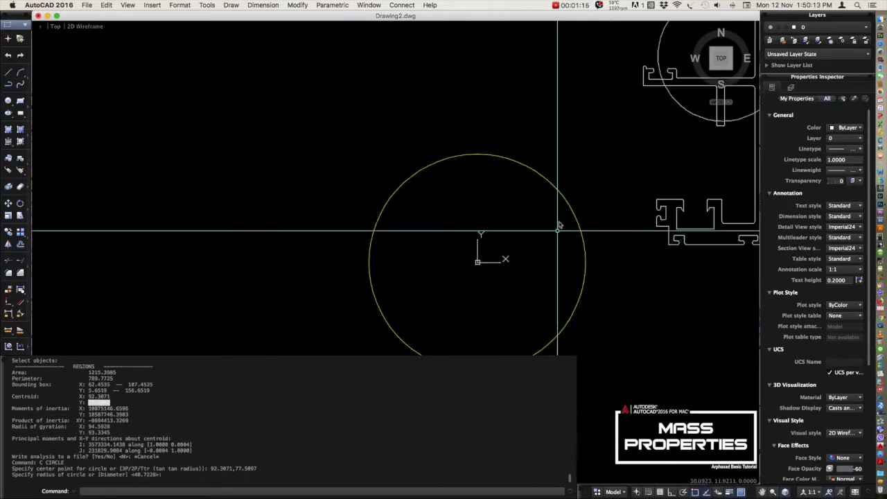
scroll(539, 207, "down", 2)
- Pan down-left, select the circle around the origin marker, then clear the selection
middle_click_drag(539, 206, 473, 235)
left_click_drag(462, 251, 446, 264)
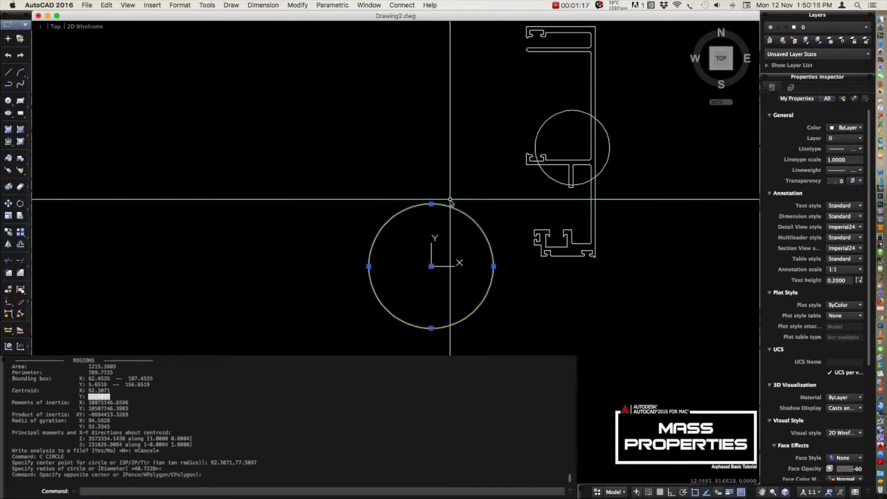
key("Escape")
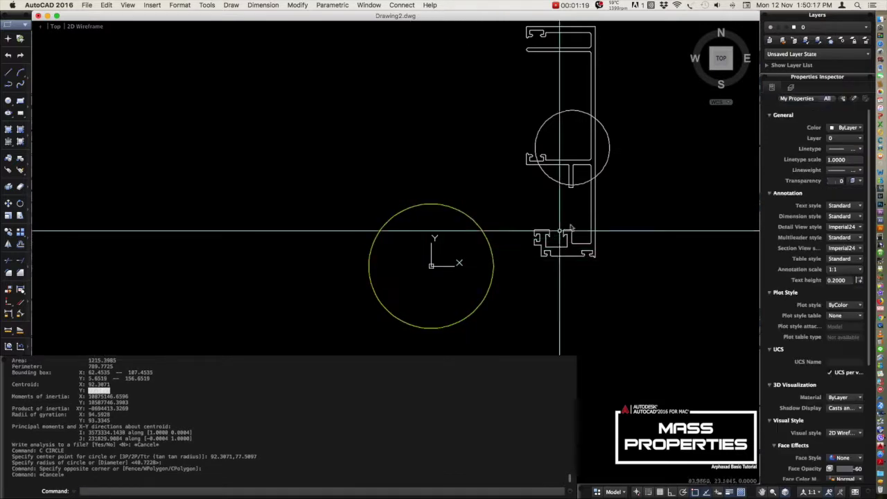
key("Escape")
type("m")
key("Return")
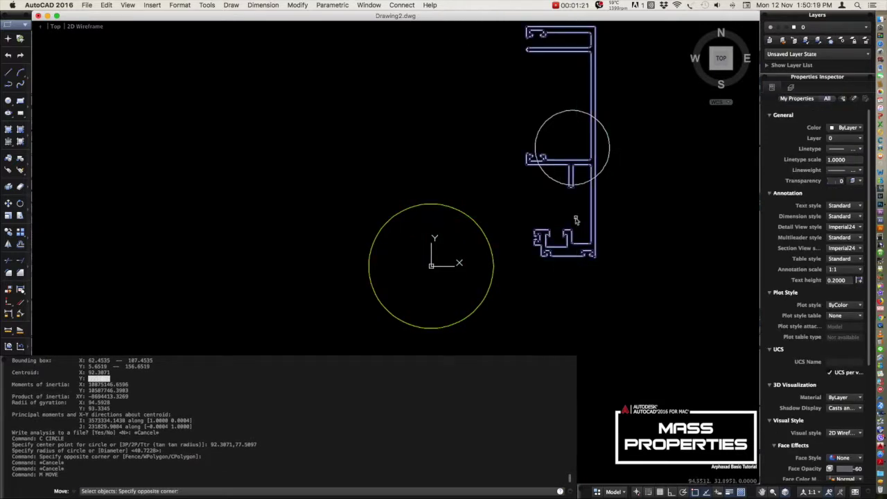
- Move the profile and blue circle from the circle's centre onto the origin
left_click(545, 123)
key("Return")
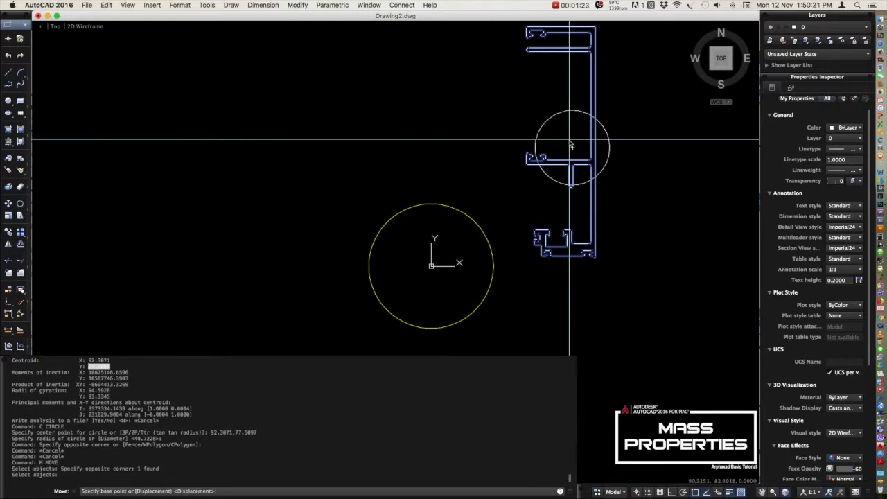
key("Escape")
key("Return")
left_click(614, 139)
left_click(550, 201)
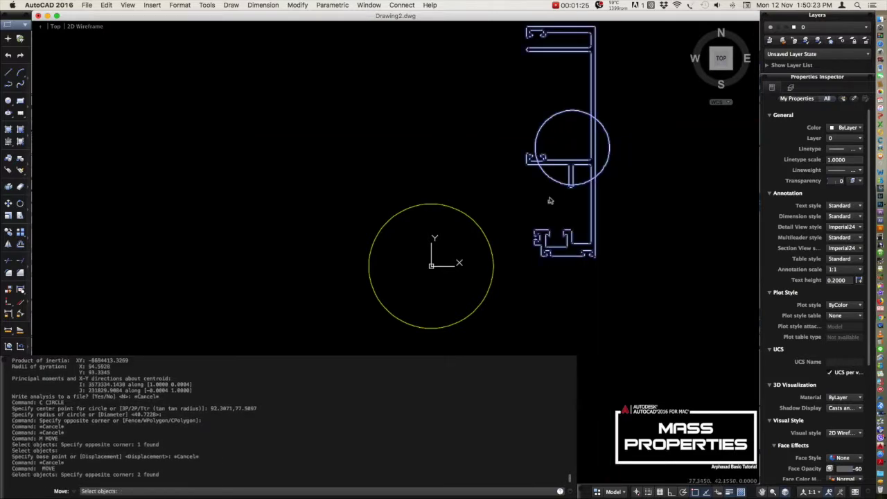
key("Return")
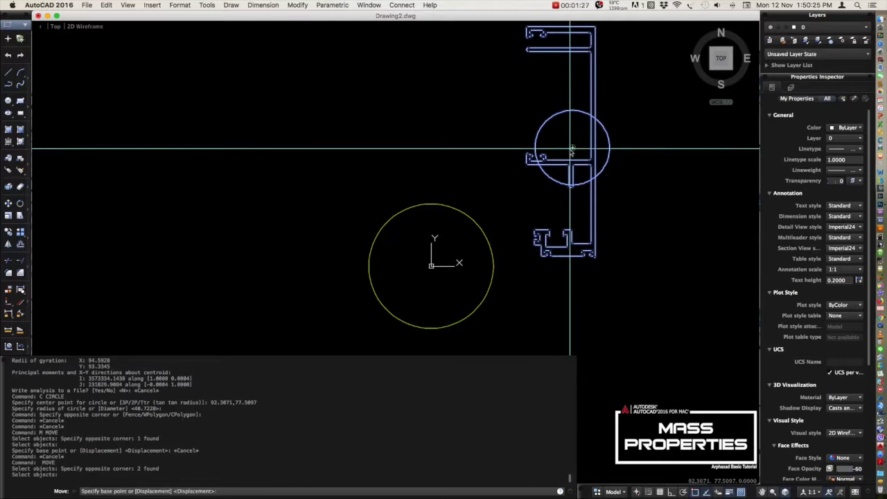
left_click(572, 149)
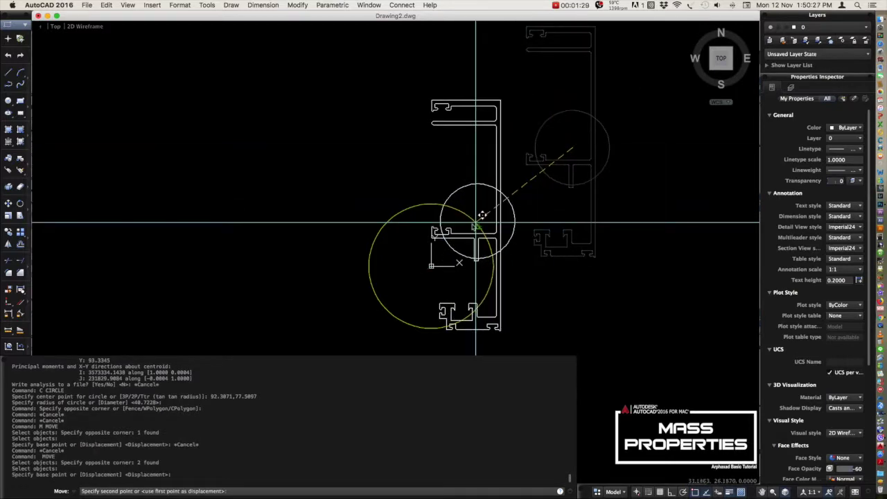
left_click(421, 260)
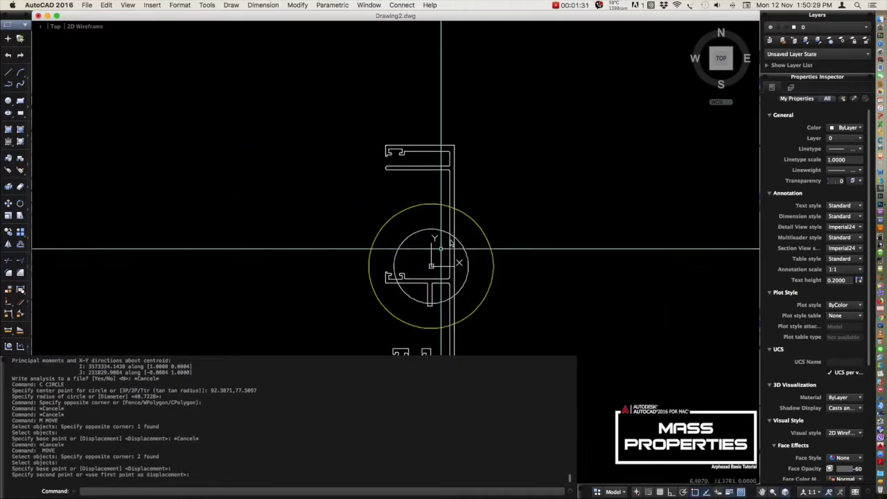
- Erase the blue centroid circle
scroll(450, 241, "down", 5)
scroll(450, 241, "up", 3)
scroll(409, 236, "up", 3)
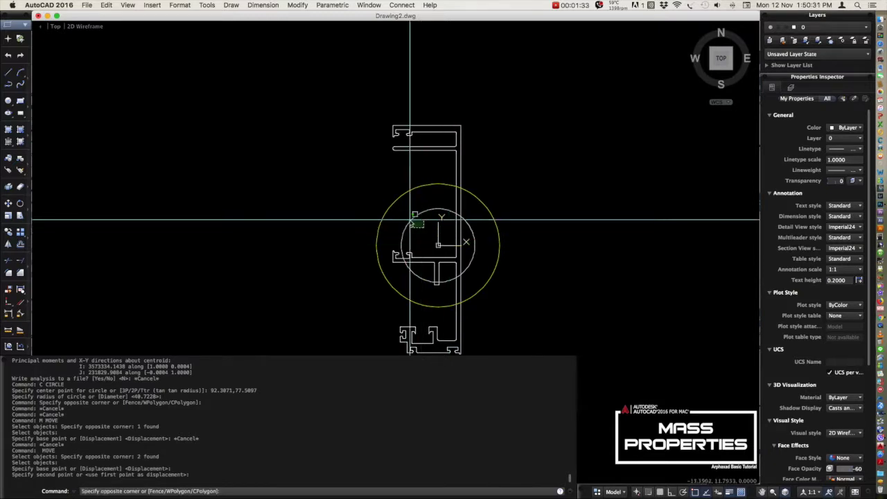
left_click(406, 217)
type("e")
key("Return")
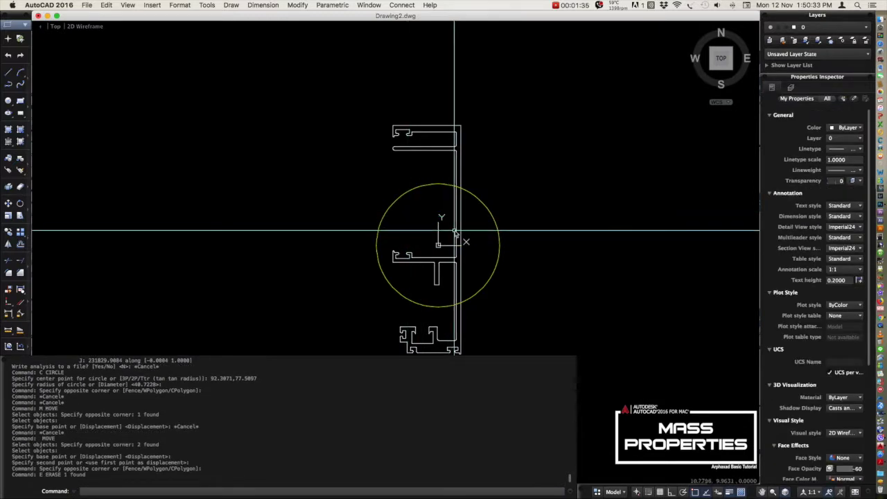
scroll(485, 235, "down", 2)
type("MASSPR")
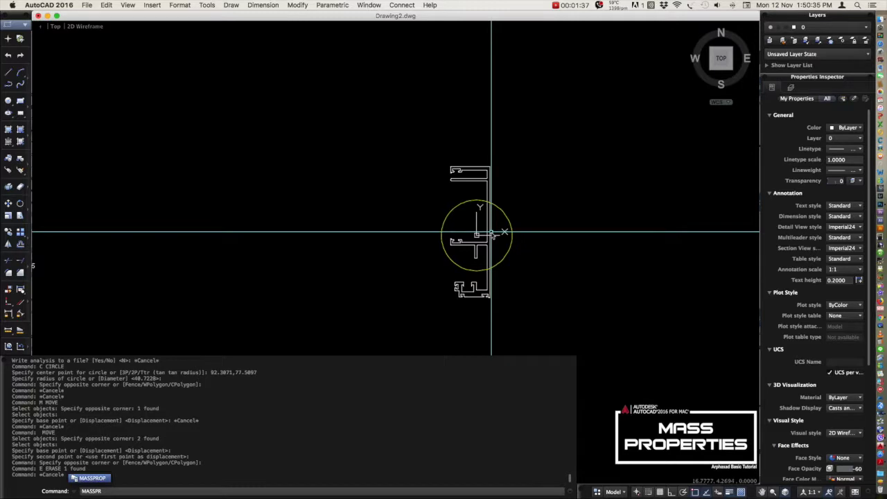
- List the moved profile's mass properties and select the report text in the history
key("Return")
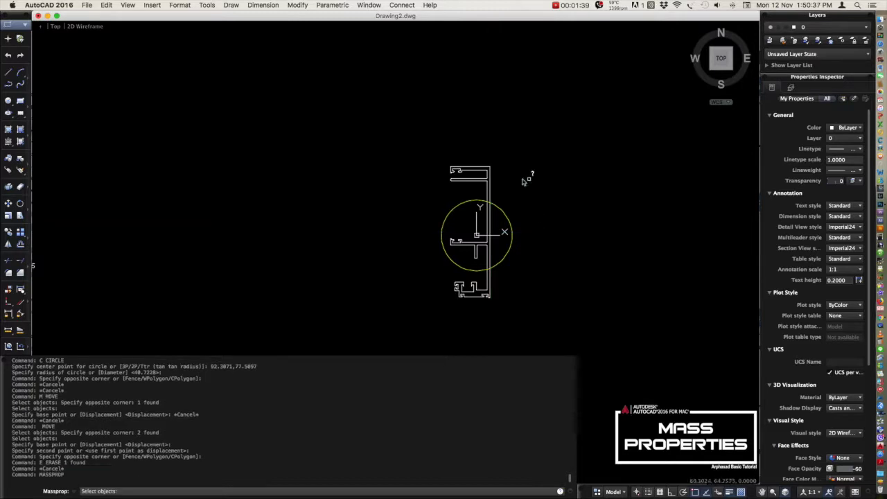
left_click(479, 171)
key("Return")
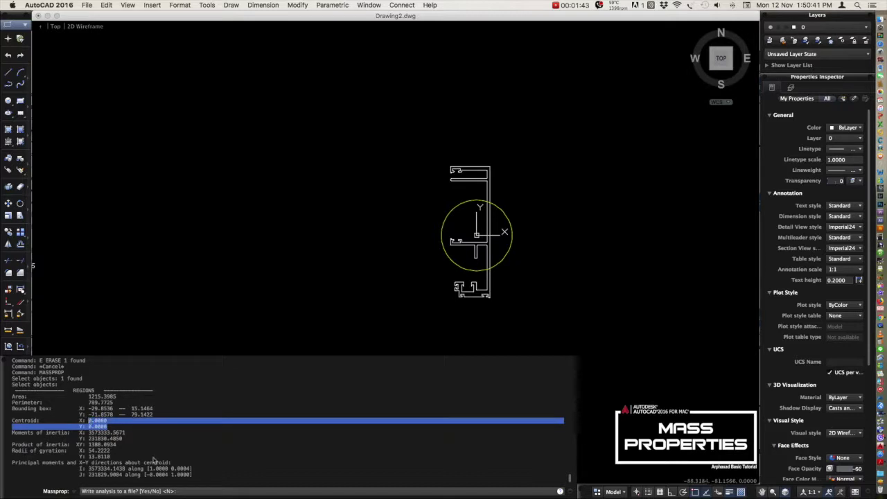
left_click_drag(195, 477, 19, 395)
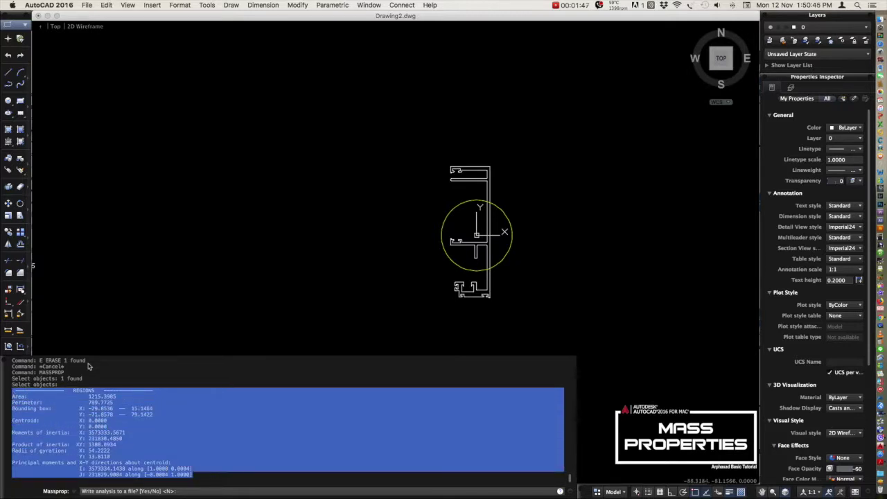
key("Escape")
- Copy the report and paste it into the drawing beside the first report
scroll(222, 322, "down", 5)
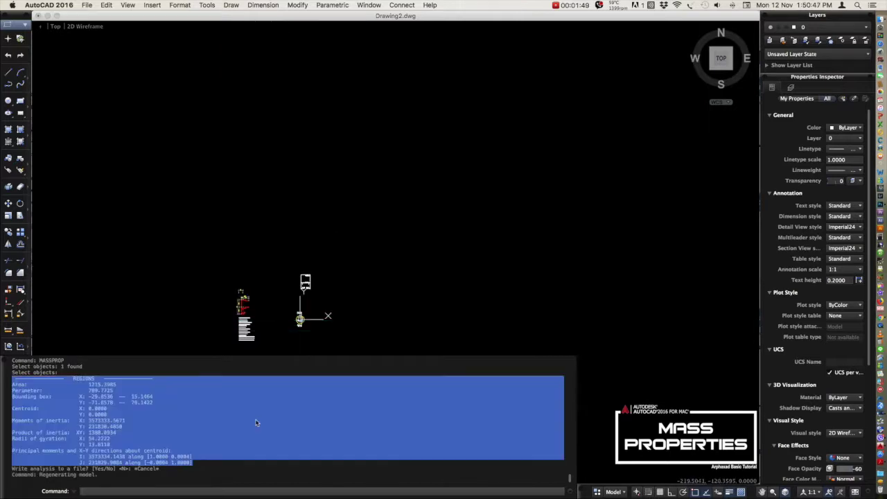
key("super+c")
scroll(249, 340, "up", 5)
key("super+v")
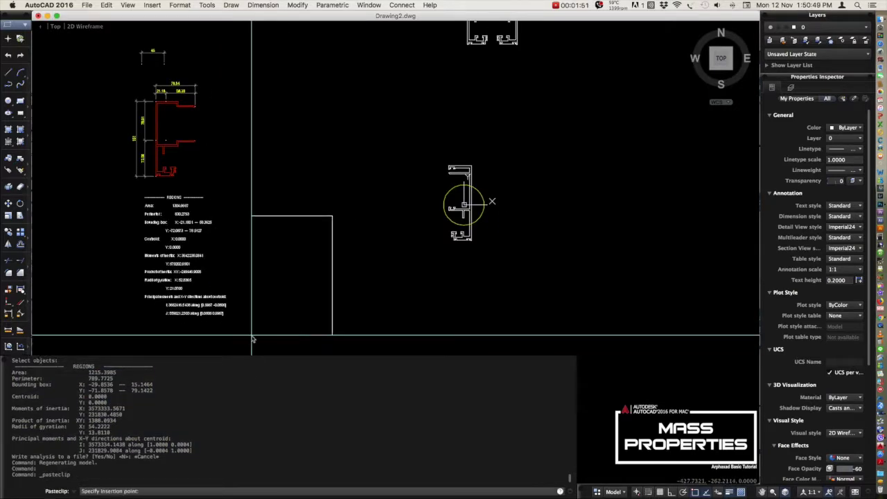
left_click(265, 321)
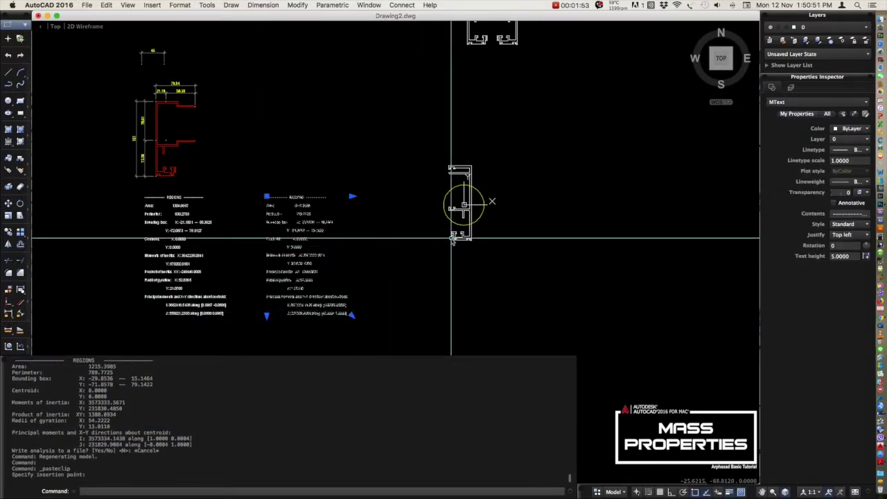
key("Escape")
key("Escape")
- Copy the white profile, window-selecting it and picking a base point
type("co")
key("Return")
scroll(473, 158, "up", 5)
left_click(473, 158)
left_click(439, 212)
key("Return")
left_click(464, 253)
scroll(443, 236, "down", 5)
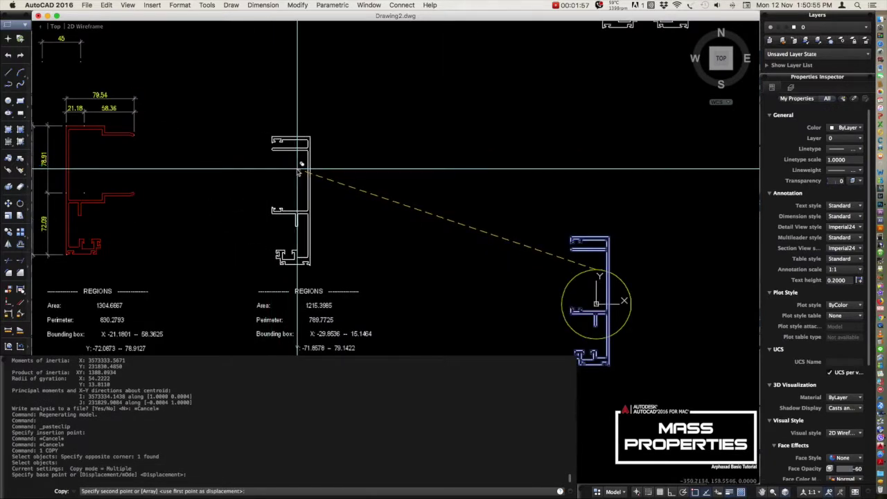
- Place the profile copy above its report and draw an ortho reference line from the red profile's top
left_click(300, 170)
key("Escape")
type("L")
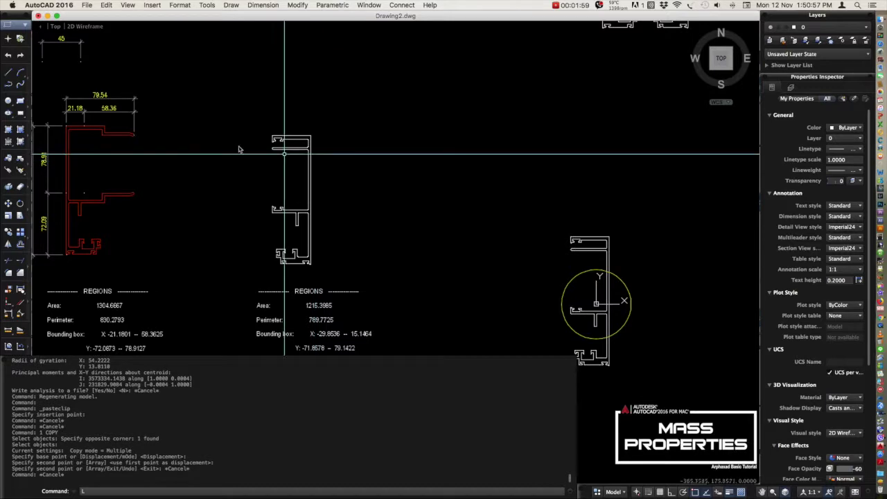
key("Return")
scroll(75, 135, "up", 5)
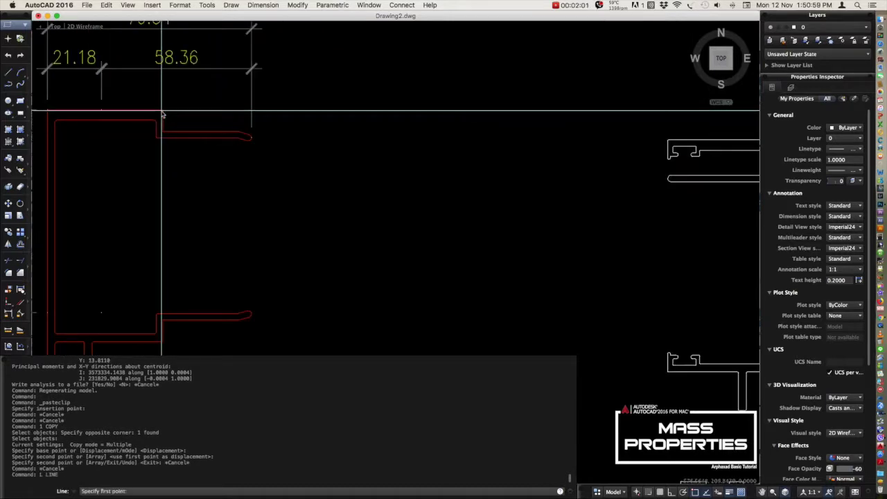
left_click(162, 114)
scroll(161, 115, "down", 5)
key("F8")
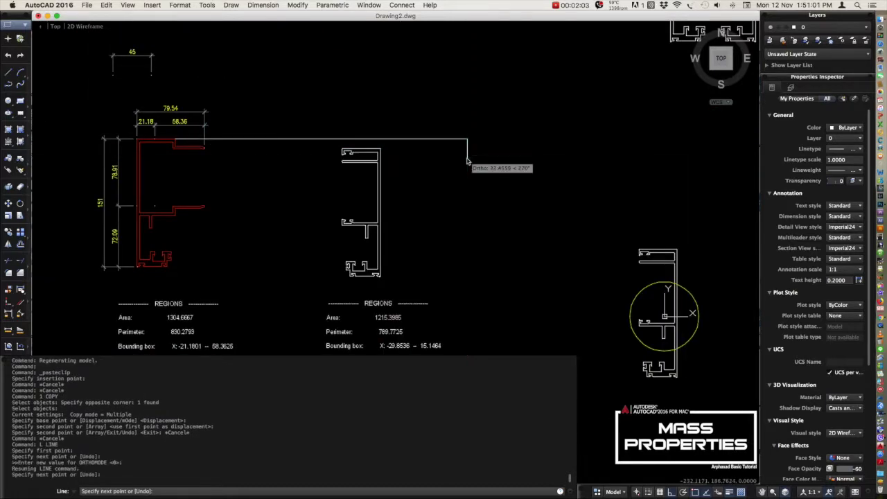
key("Escape")
key("Escape")
- Move the copied profile's top onto the reference line, then erase the line
type("m")
key("Return")
left_click_drag(445, 156, 315, 193)
key("Return")
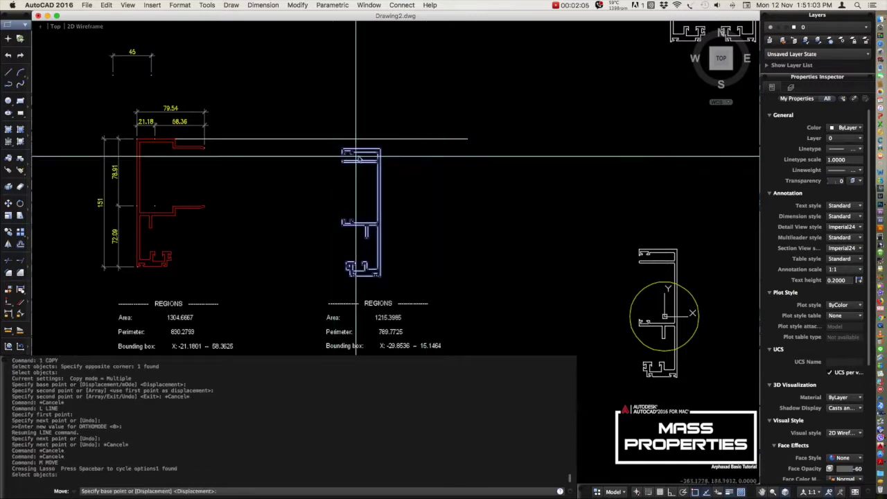
scroll(356, 157, "up", 3)
left_click(392, 148)
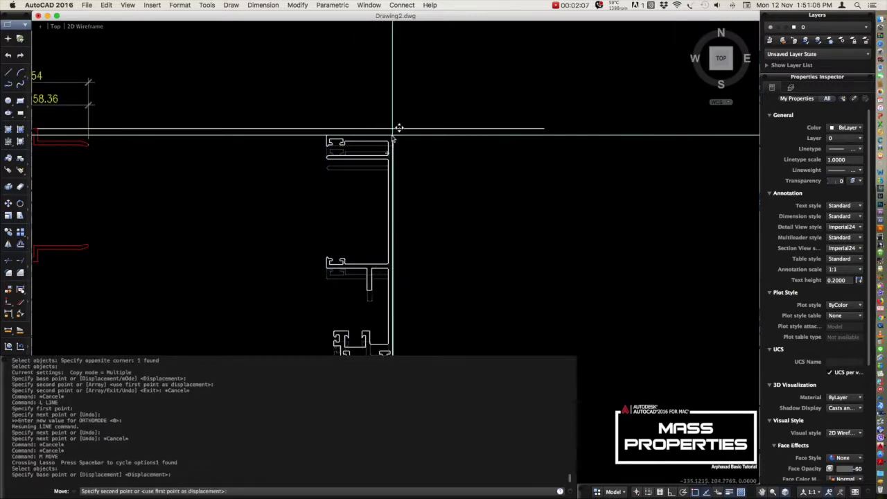
left_click(398, 128)
key("Return")
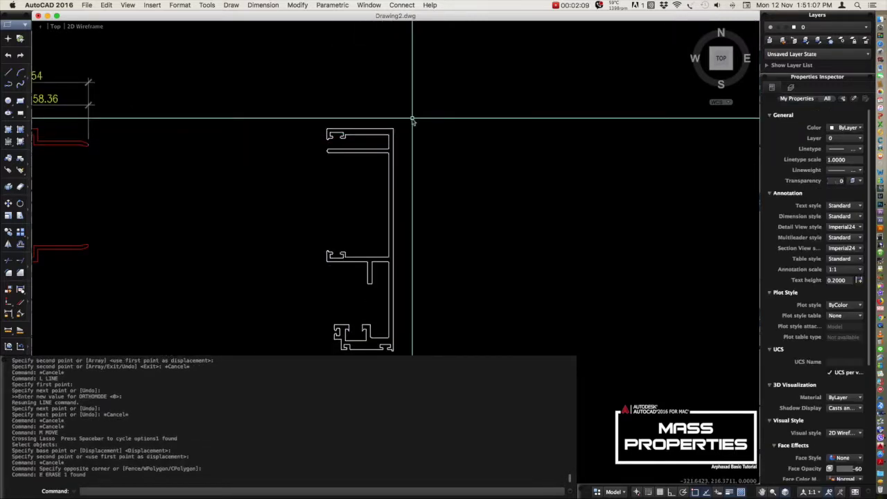
scroll(405, 139, "up", 3)
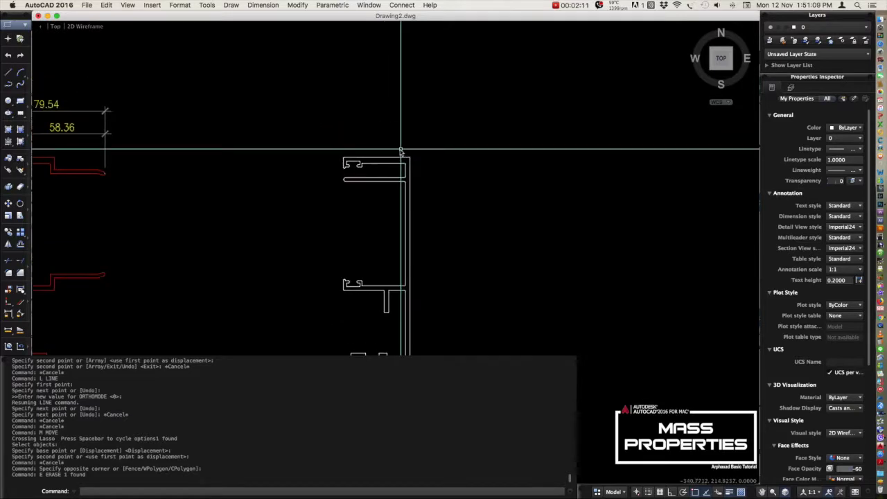
- Add a 45 linear width dimension across the copy's top flange
type("dli")
key("Return")
scroll(363, 173, "up", 3)
left_click(368, 166)
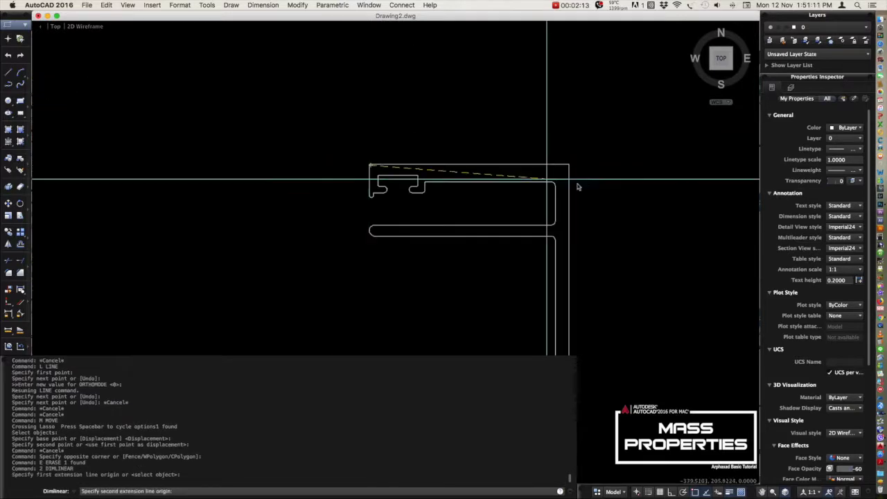
left_click(568, 165)
scroll(567, 151, "down", 3)
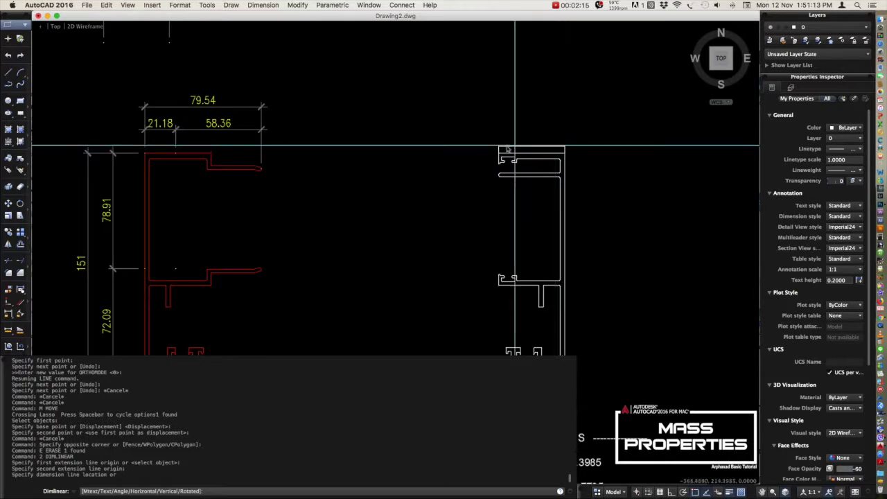
left_click(263, 125)
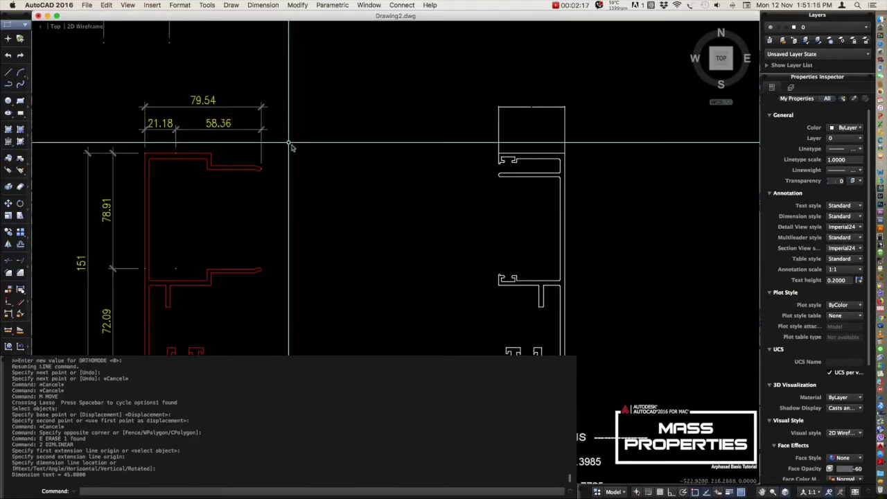
scroll(337, 154, "down", 3)
scroll(550, 270, "up", 2)
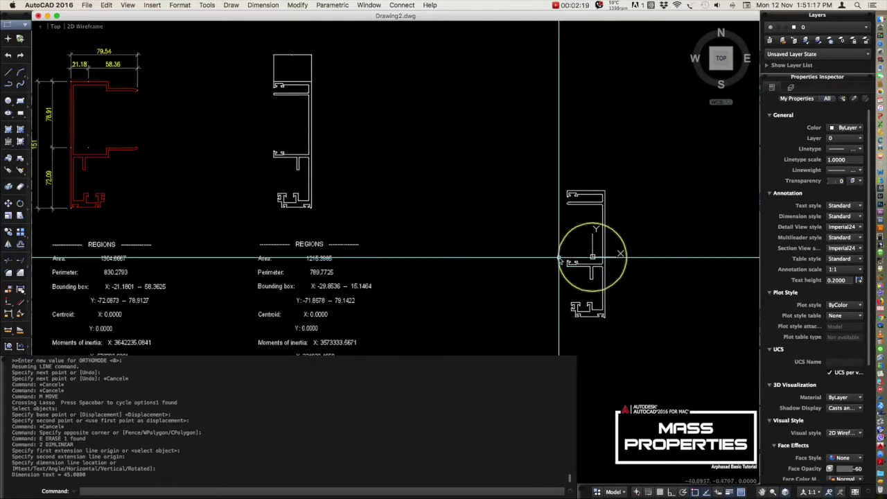
key("Escape")
- Select the yellow circle for copying
type("co")
key("Return")
left_click_drag(564, 255, 569, 241)
key("Return")
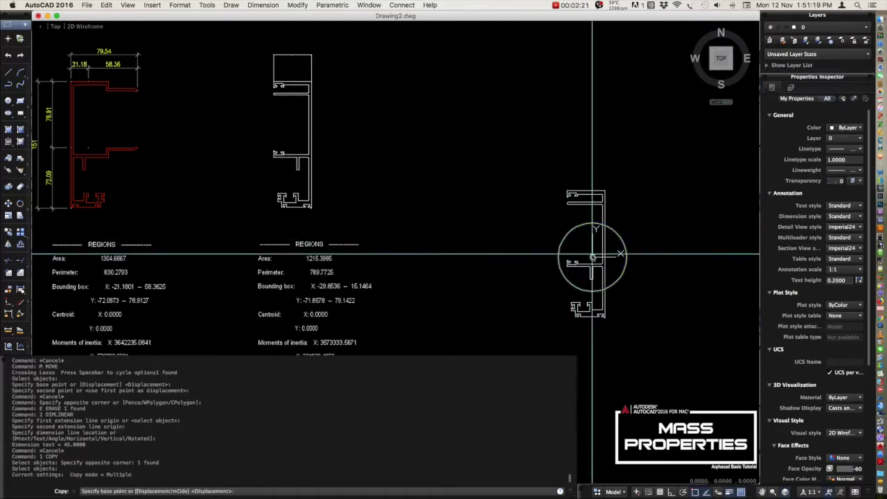
- Place the yellow circle copy at the copied profile's top corner
left_click(600, 191)
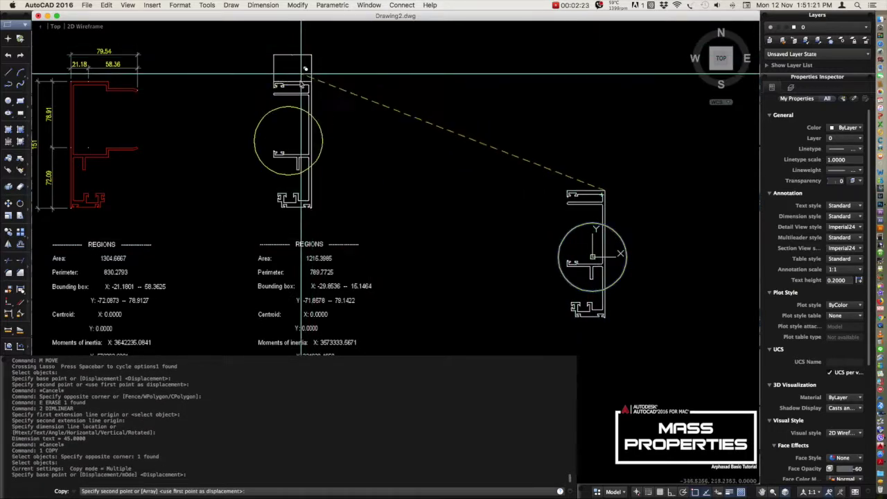
scroll(331, 85, "up", 3)
right_click(333, 81, "shift")
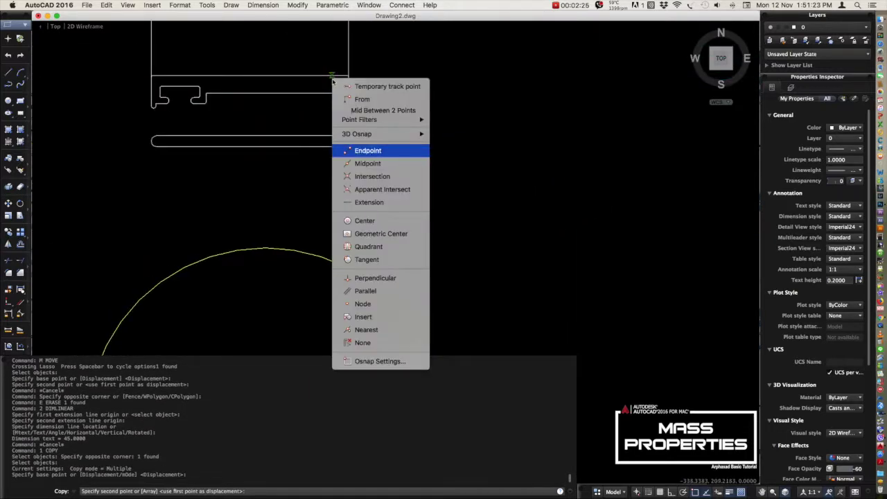
left_click(375, 151)
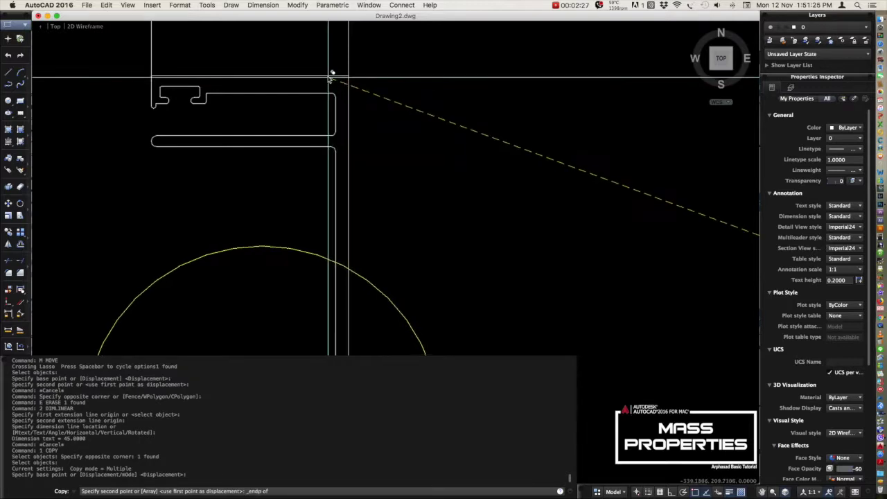
left_click(331, 75)
scroll(331, 75, "down", 3)
key("Escape")
middle_click_drag(300, 153, 402, 184)
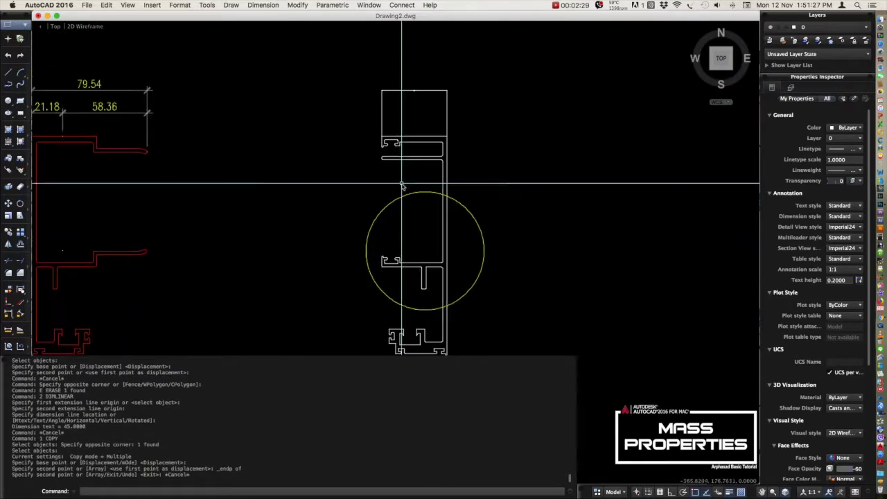
- Dimension 15.15 from the profile's top corner to the centroid line
type("2")
key("Return")
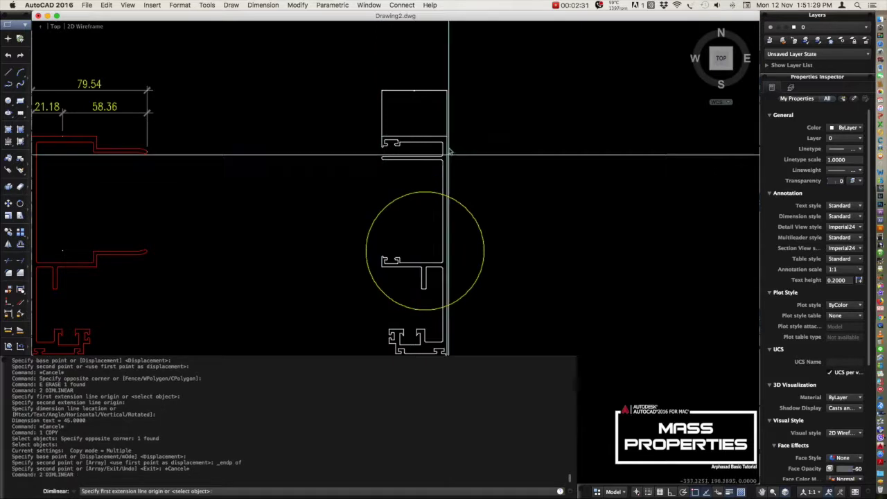
scroll(376, 155, "up", 5)
left_click(464, 144)
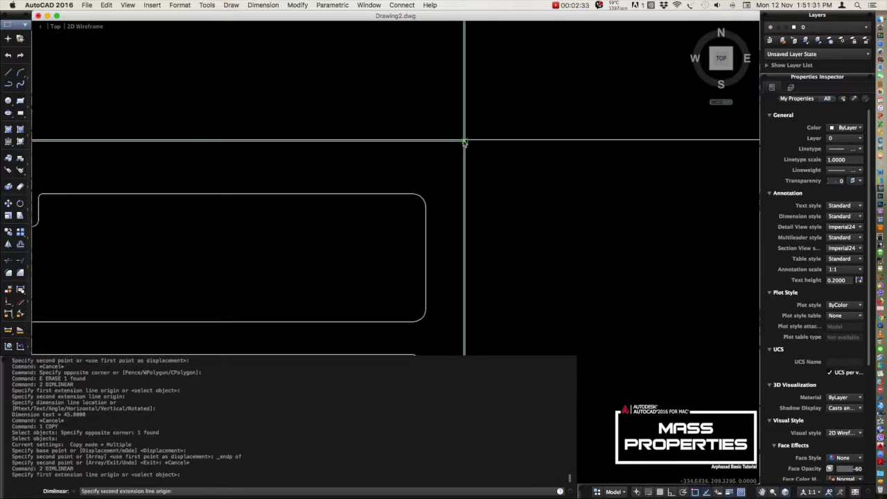
scroll(464, 144, "down", 3)
middle_click_drag(391, 193, 396, 179)
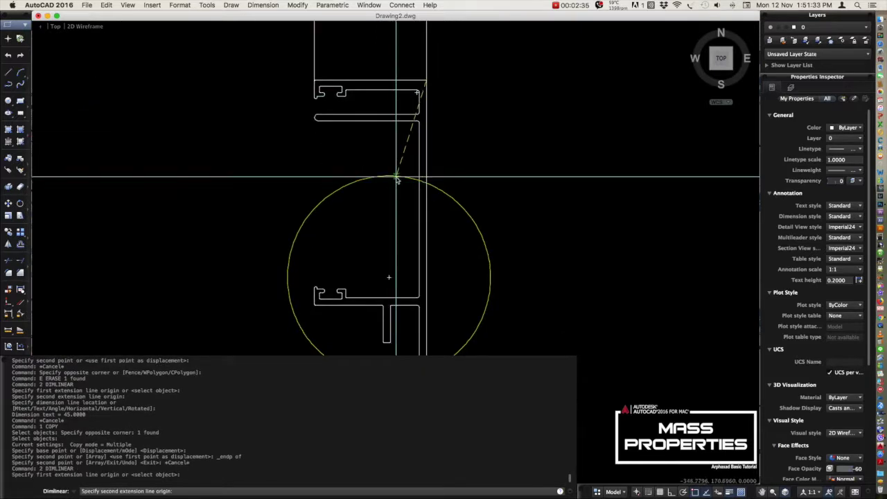
left_click(389, 277)
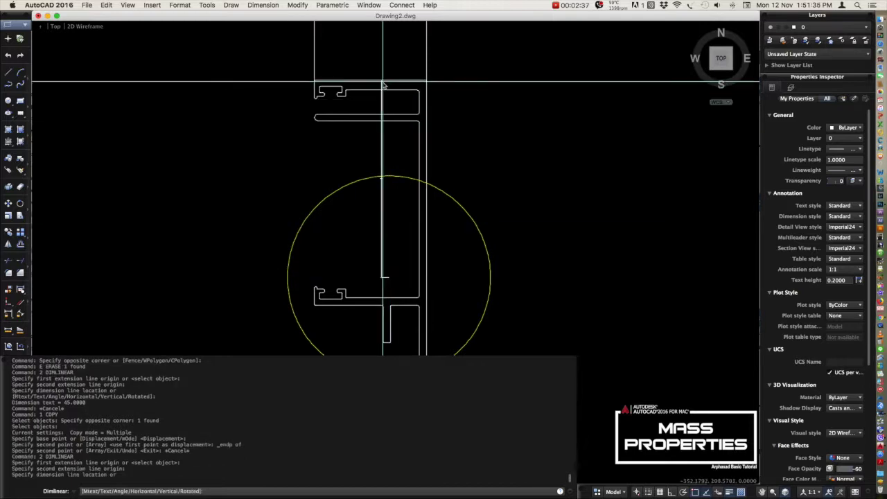
scroll(413, 68, "down", 2)
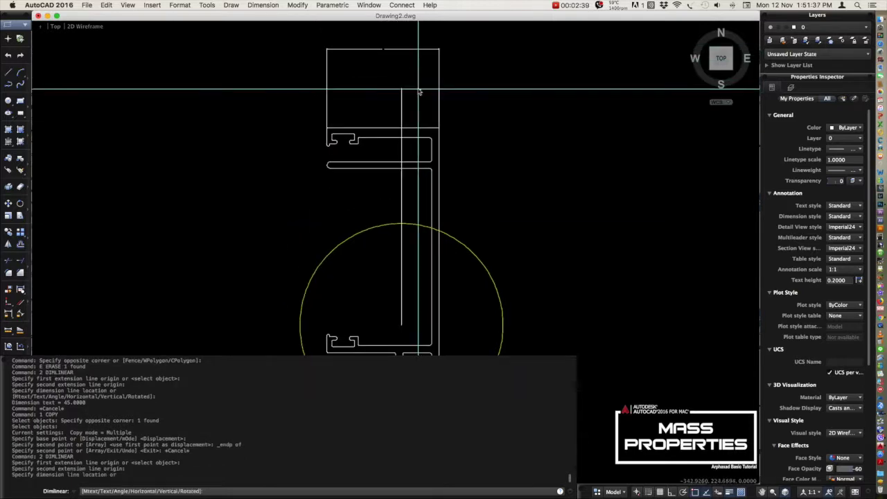
scroll(239, 91, "down", 3)
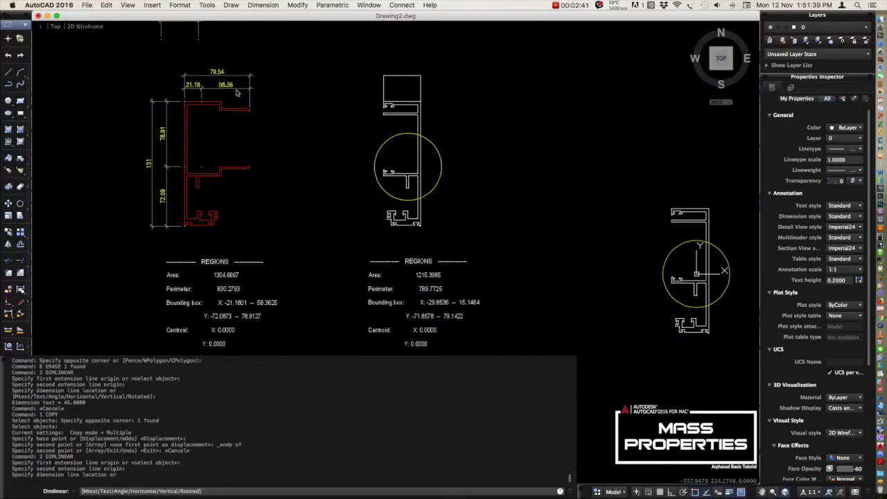
left_click(407, 91)
scroll(408, 91, "up", 5)
- Dimension 29.85 from the top left corner to the centroid line
key("Return")
left_click(424, 129)
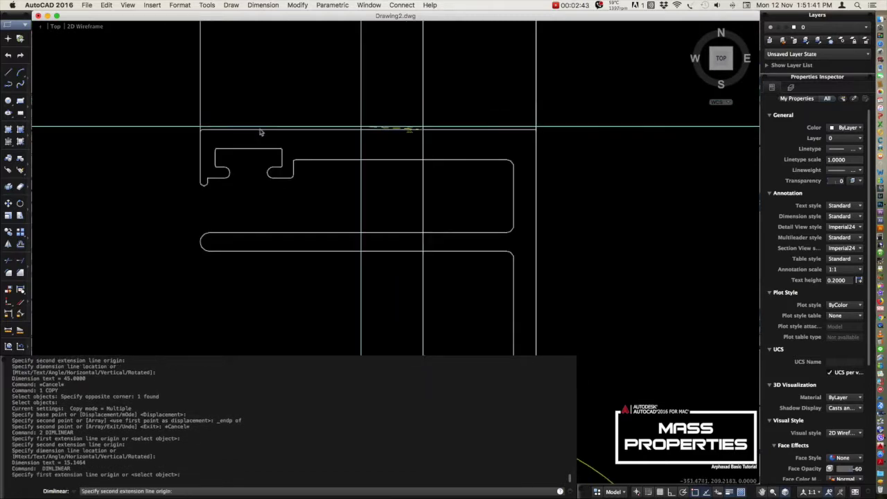
scroll(207, 138, "up", 2)
scroll(217, 135, "up", 1)
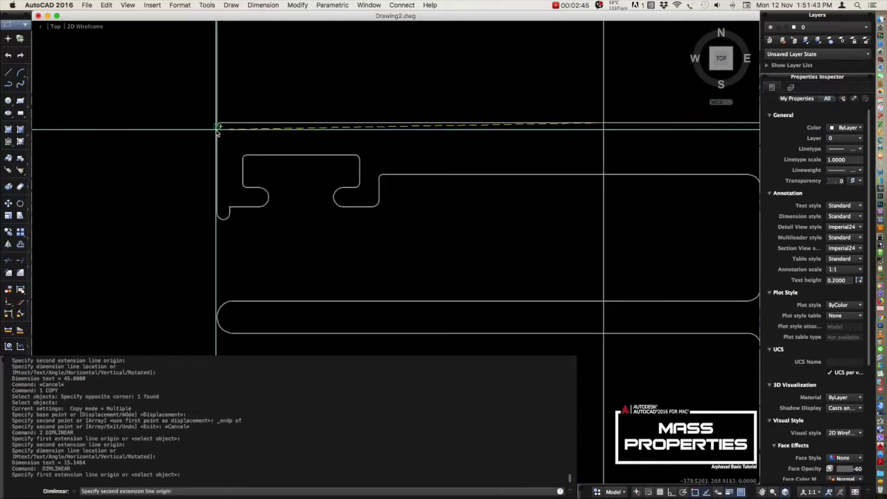
left_click(218, 129)
scroll(218, 128, "down", 3)
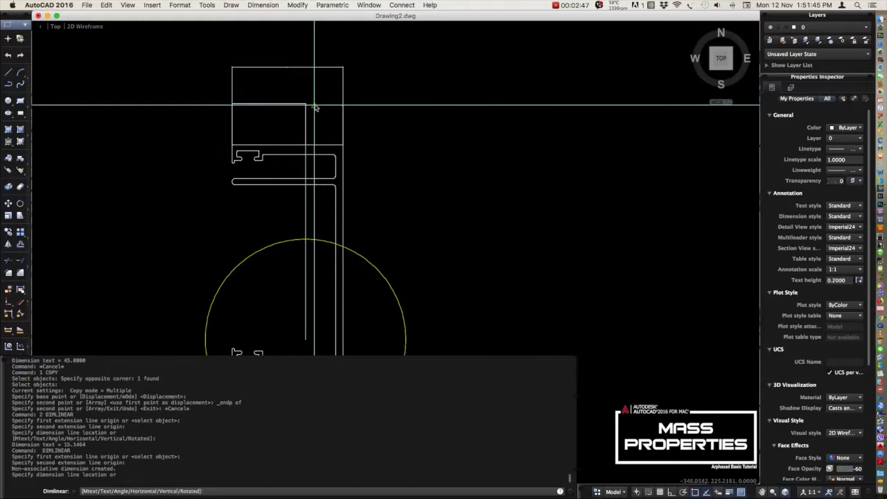
left_click(315, 108)
- Try grip-adjusting the two new dimensions and an endpoint-snapped extra dimension, then cancel
middle_click_drag(310, 131, 339, 116)
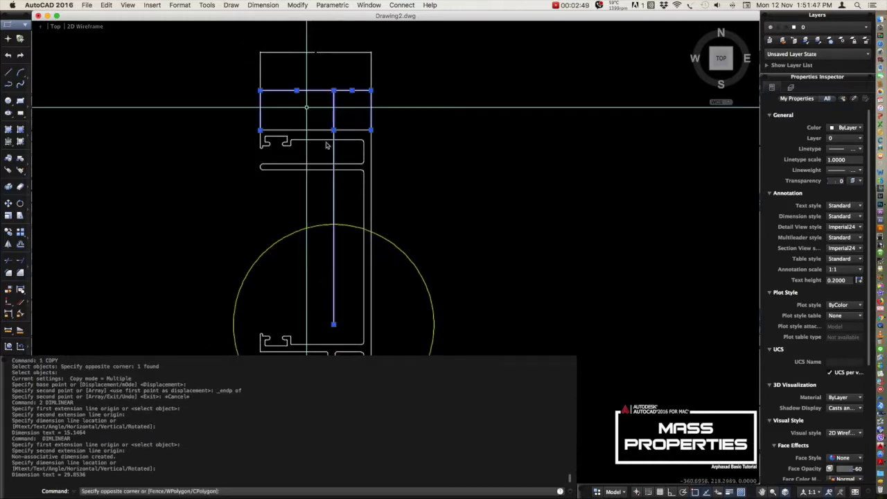
left_click(333, 298)
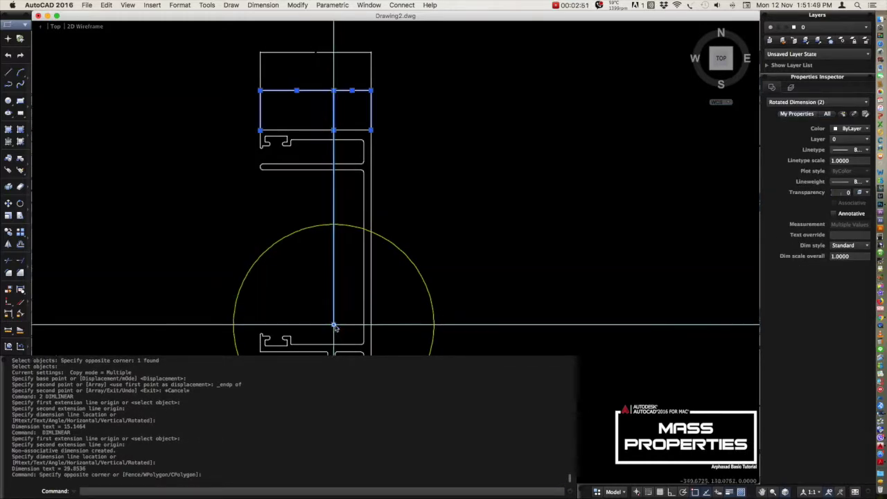
left_click(333, 324)
scroll(326, 132, "down", 3)
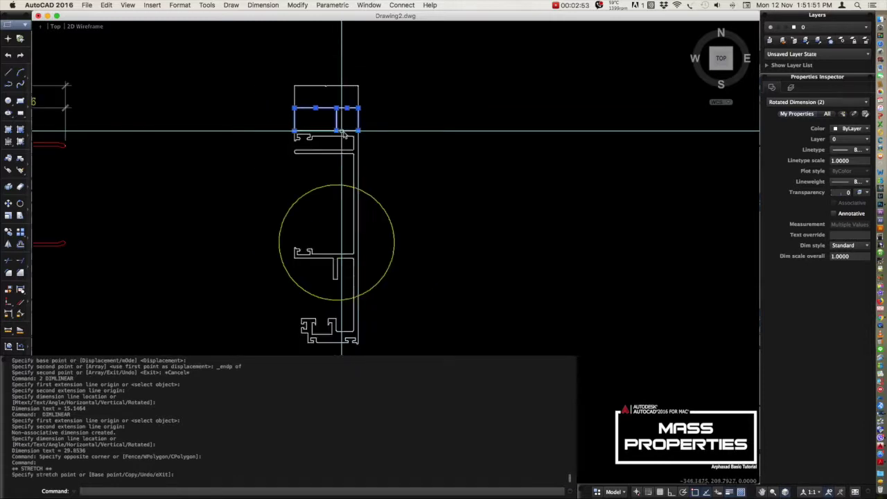
key("Escape")
scroll(355, 133, "up", 6)
scroll(355, 133, "up", 3)
key("Return")
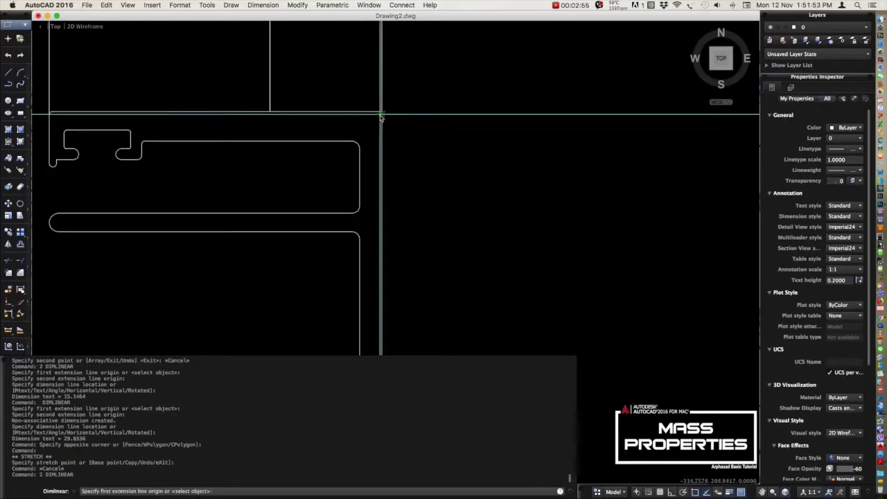
right_click(373, 114, "shift")
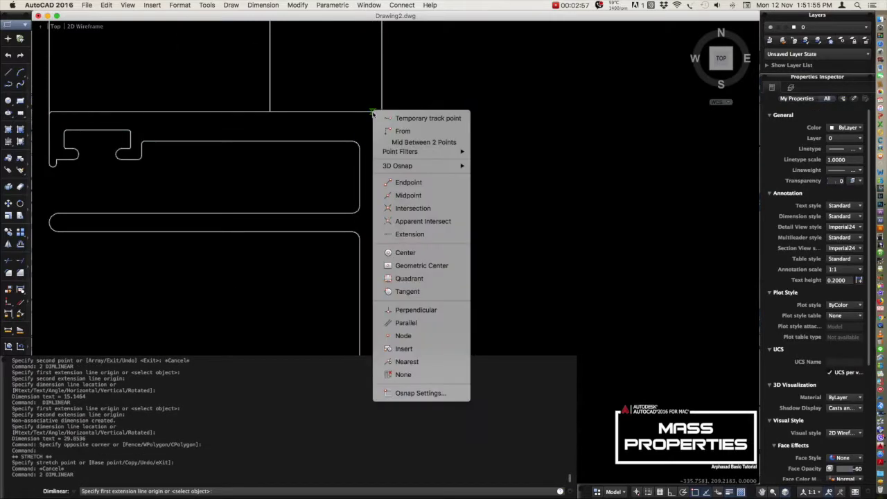
left_click(407, 183)
middle_click_drag(333, 226, 306, 201)
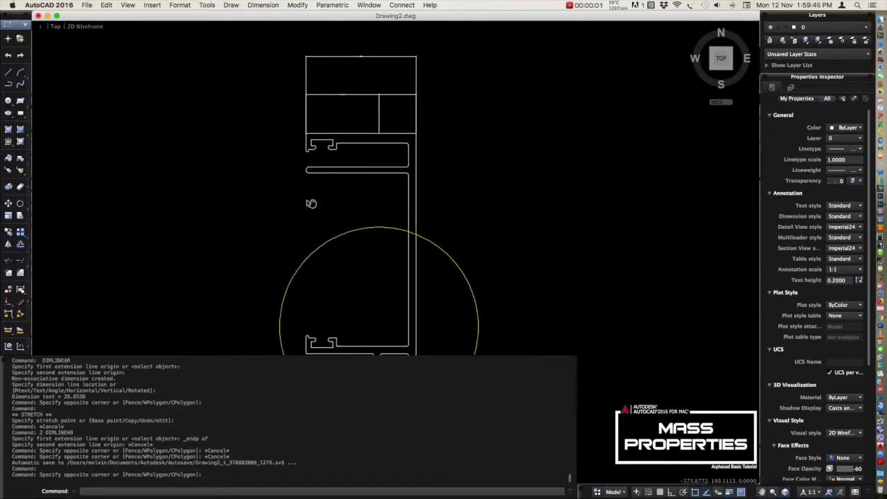
type("MA")
- Match the new dimensions to the red profile's dimension style
key("Return")
scroll(305, 201, "down", 5)
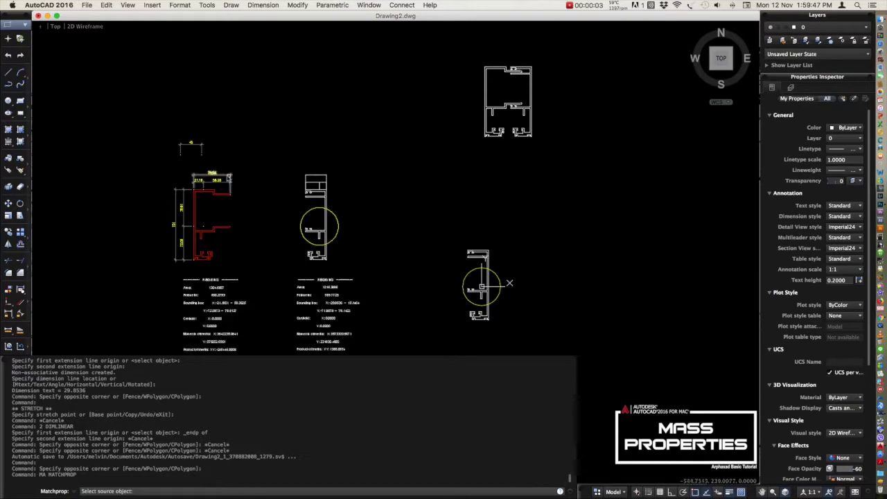
left_click(222, 177)
left_click(231, 179)
scroll(287, 185, "up", 5)
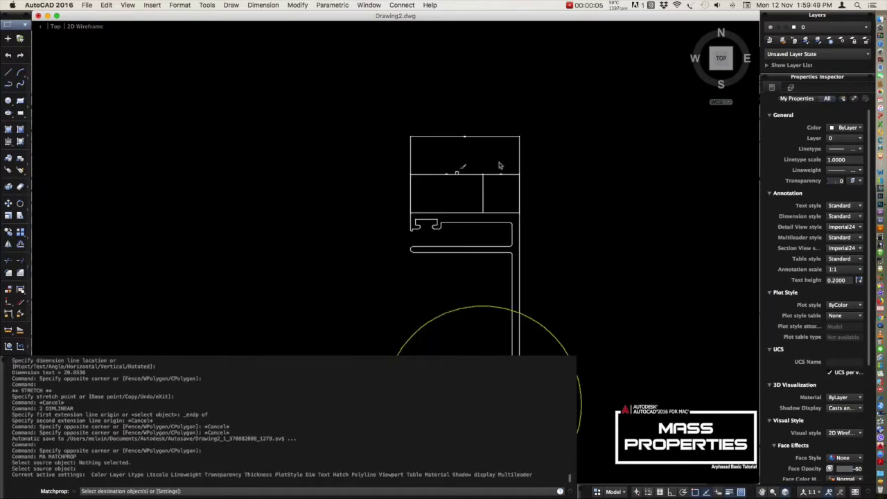
scroll(550, 145, "up", 5)
left_click(551, 145)
left_click(438, 173)
scroll(438, 173, "down", 5)
scroll(412, 176, "up", 3)
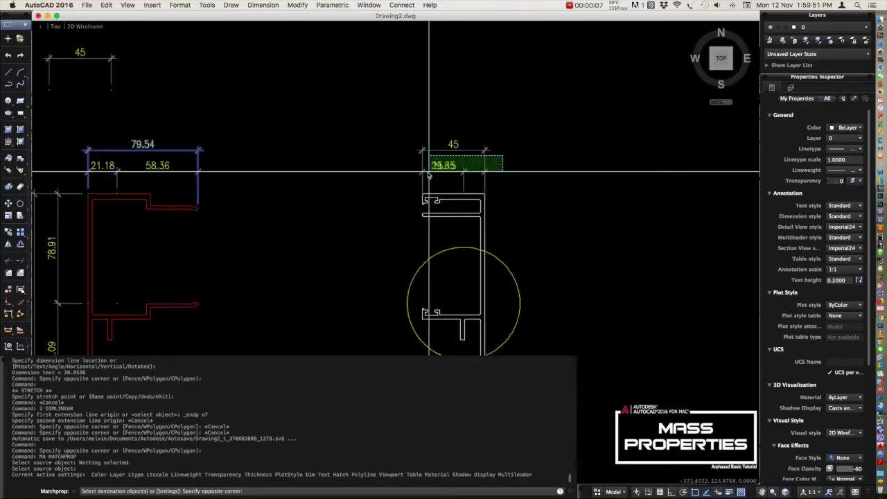
scroll(463, 178, "up", 3)
scroll(463, 178, "up", 2)
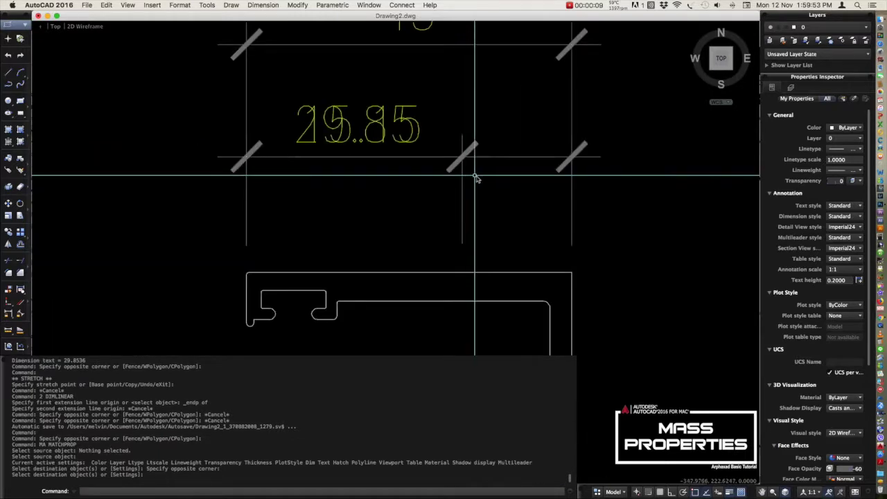
key("Escape")
- Select the overlapping 29.85 dimension and try repositioning it by its grip
left_click(513, 156)
left_click(365, 124)
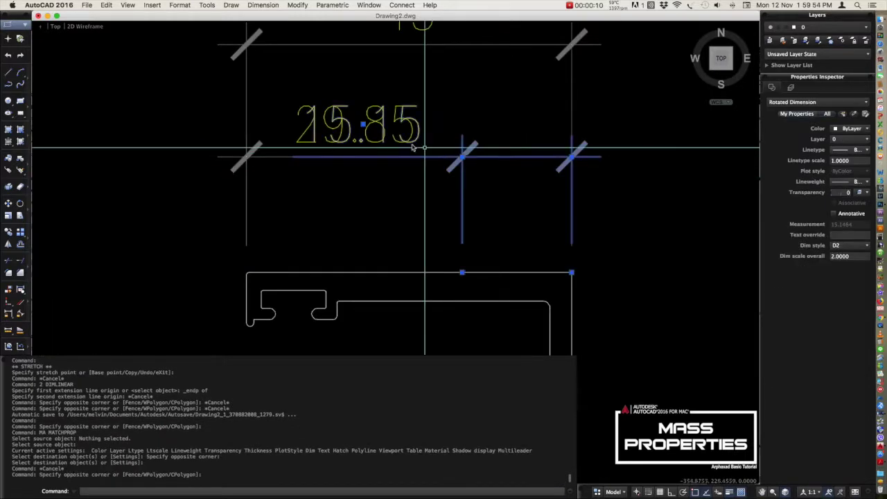
left_click(363, 125)
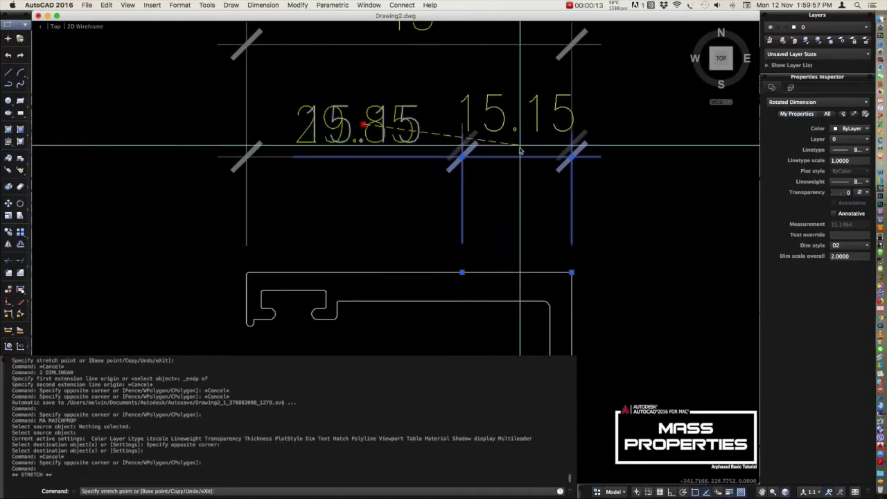
key("Escape")
- Add the overall 151 height dimension to the right profile with DLI
scroll(509, 168, "down", 5)
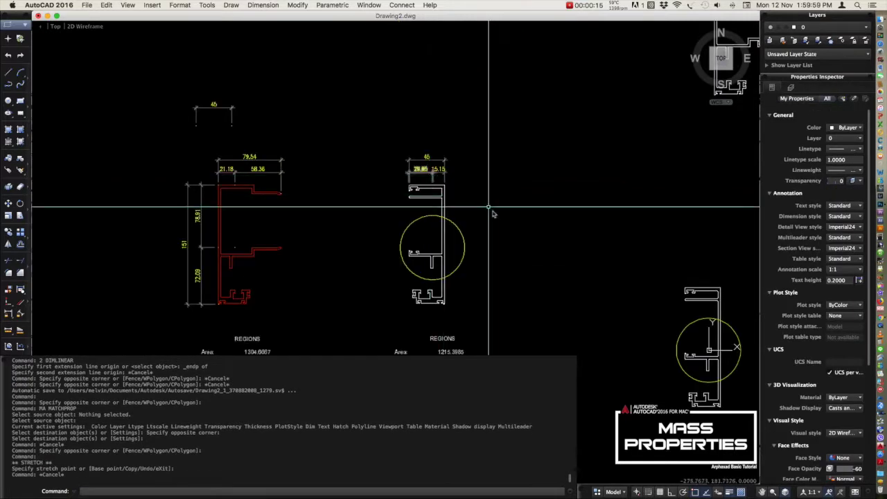
scroll(431, 152, "up", 5)
type("dli")
key("Return")
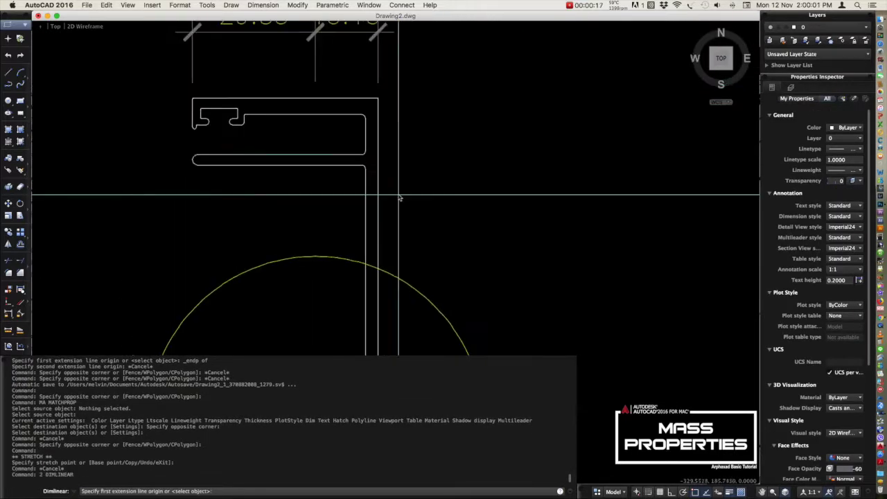
left_click(379, 104)
scroll(381, 105, "down", 3)
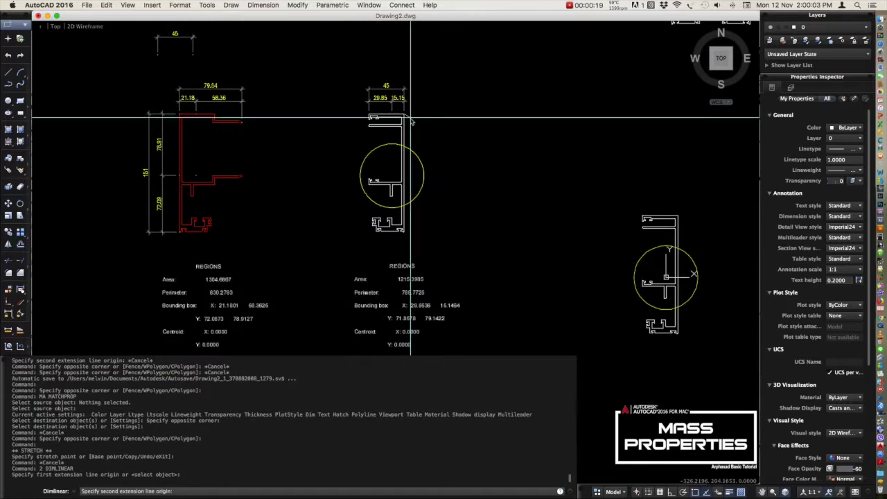
scroll(381, 107, "up", 3)
scroll(383, 111, "up", 2)
key("Escape")
key("Return")
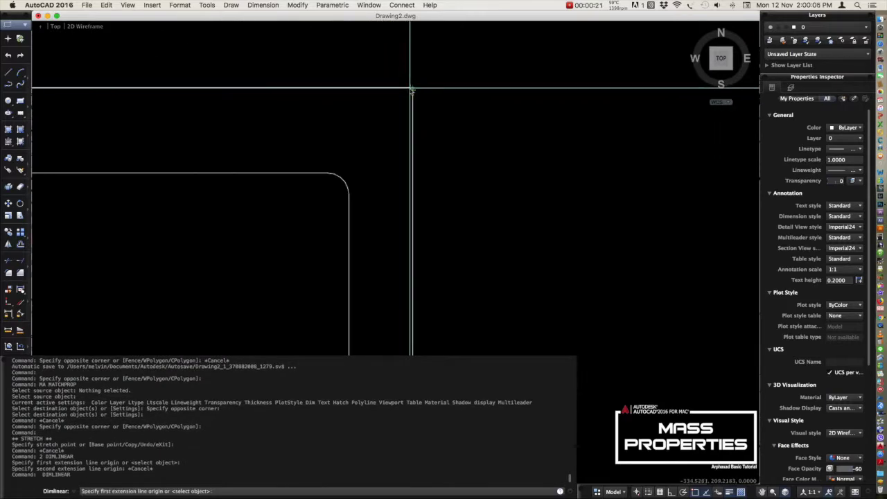
left_click(412, 90)
scroll(388, 124, "down", 4)
scroll(430, 222, "up", 3)
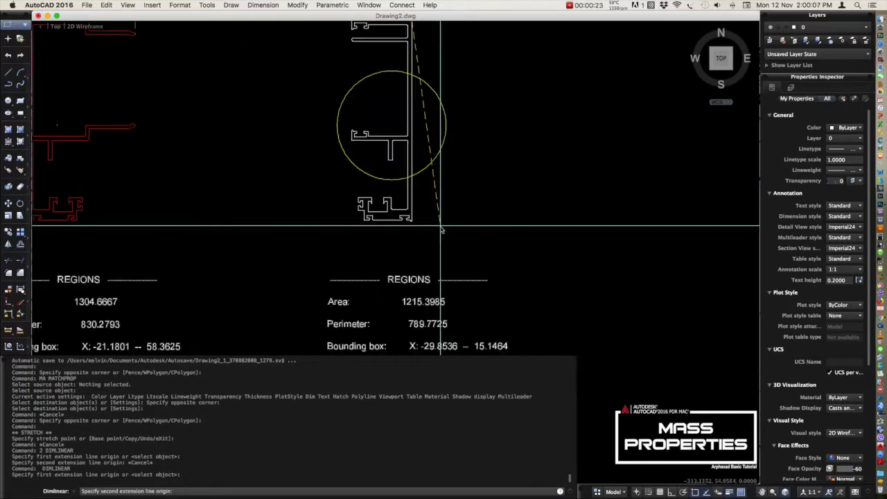
scroll(372, 235, "up", 2)
scroll(456, 163, "up", 5)
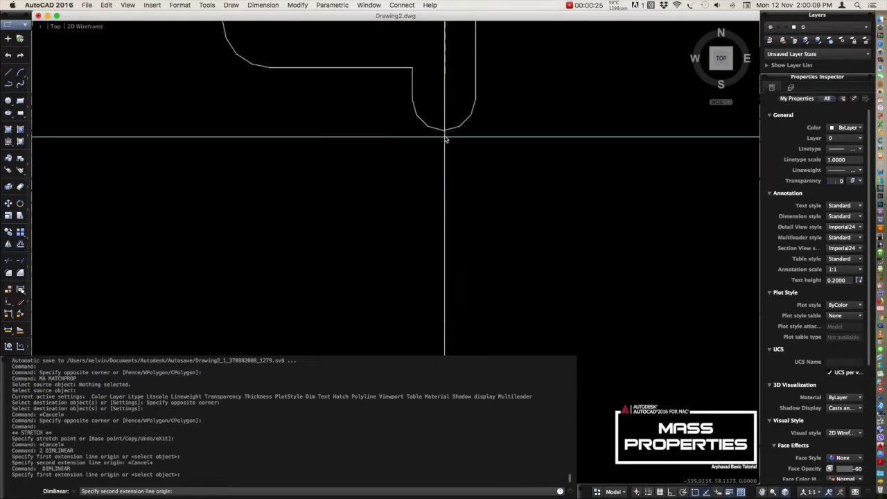
scroll(446, 139, "up", 1)
left_click(444, 131)
scroll(451, 247, "down", 2)
scroll(412, 204, "down", 3)
scroll(436, 184, "down", 2)
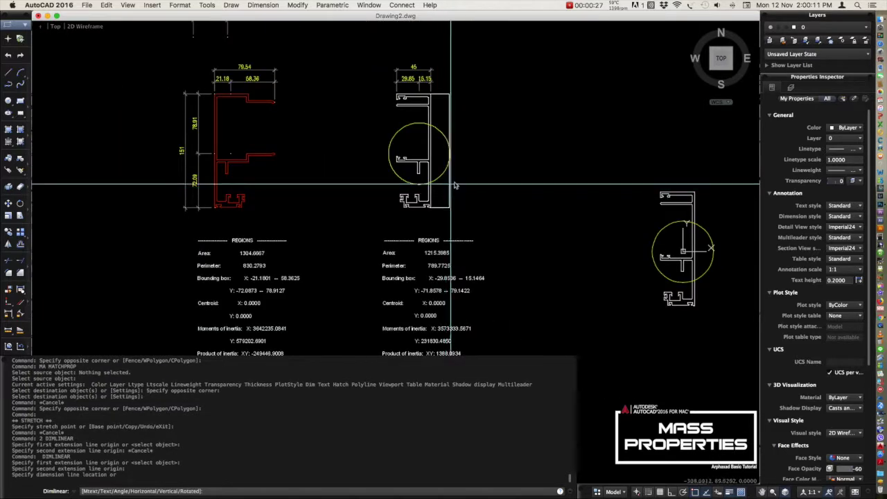
left_click(466, 151)
- Grip-stretch the 151 dimension to a new position beside the profile
key("Return")
scroll(419, 74, "up", 3)
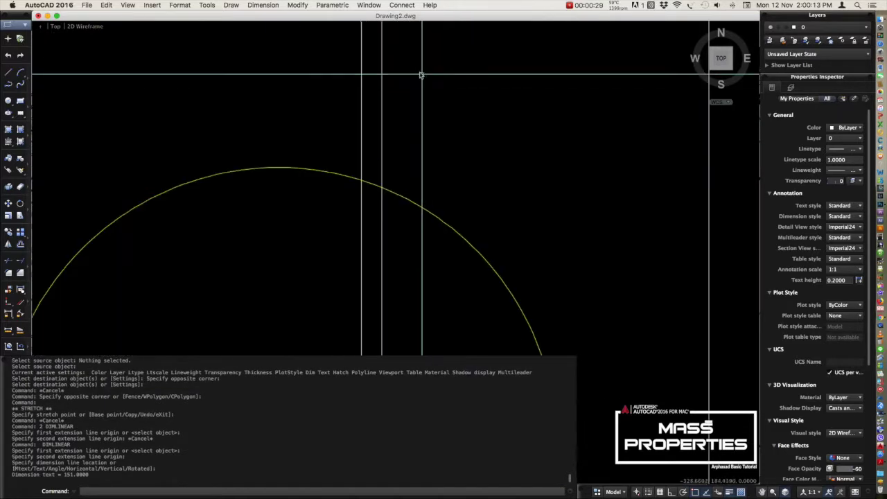
scroll(407, 138, "up", 2)
scroll(398, 97, "up", 1)
scroll(400, 139, "down", 2)
scroll(407, 178, "up", 4)
key("Escape")
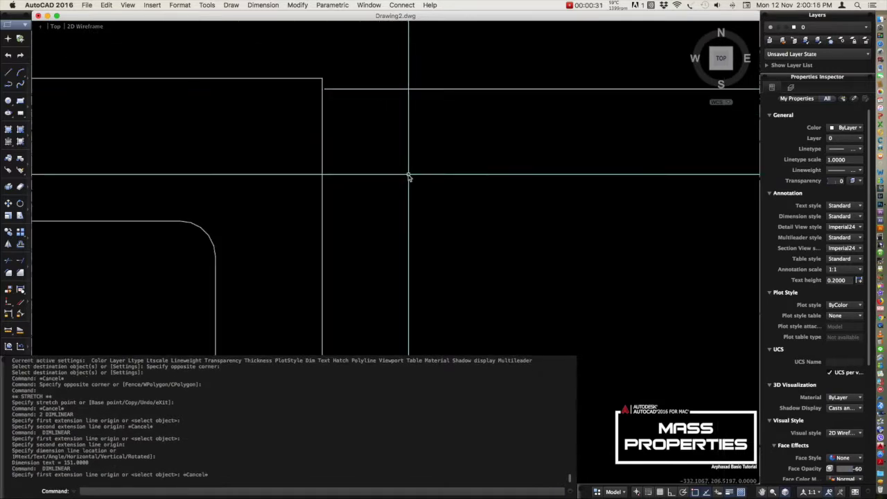
left_click_drag(435, 69, 368, 139)
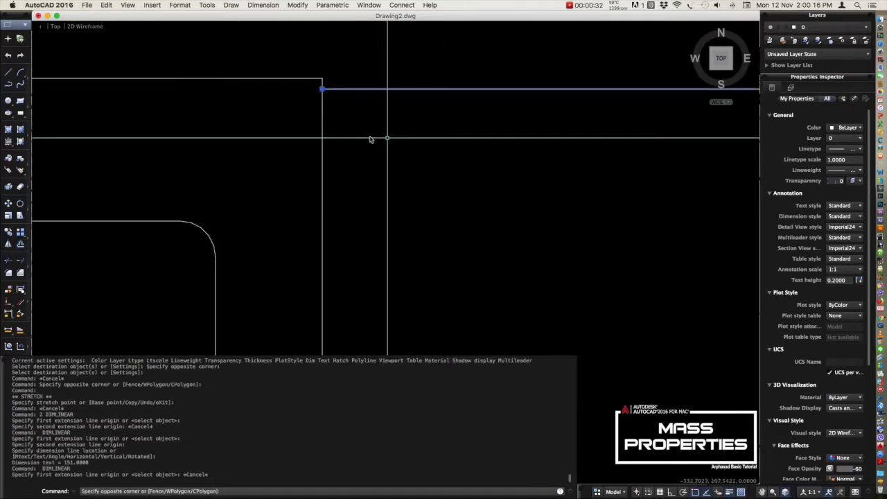
left_click(321, 88)
left_click(330, 116)
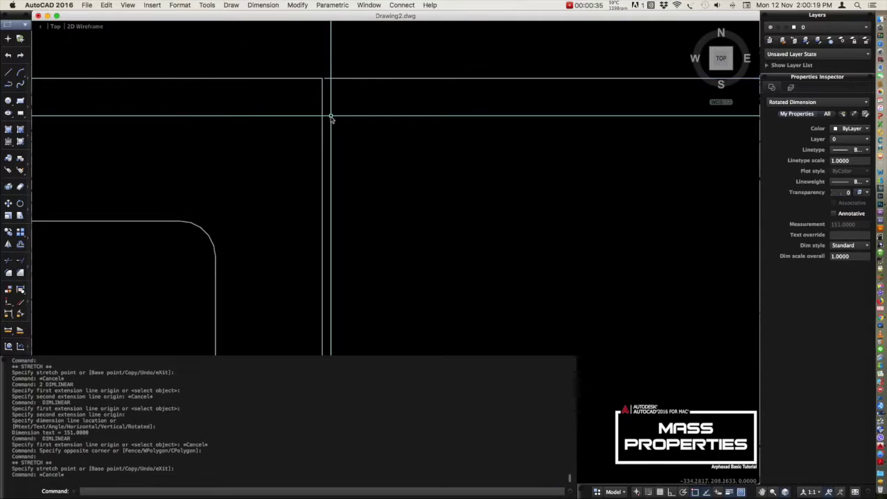
key("Escape")
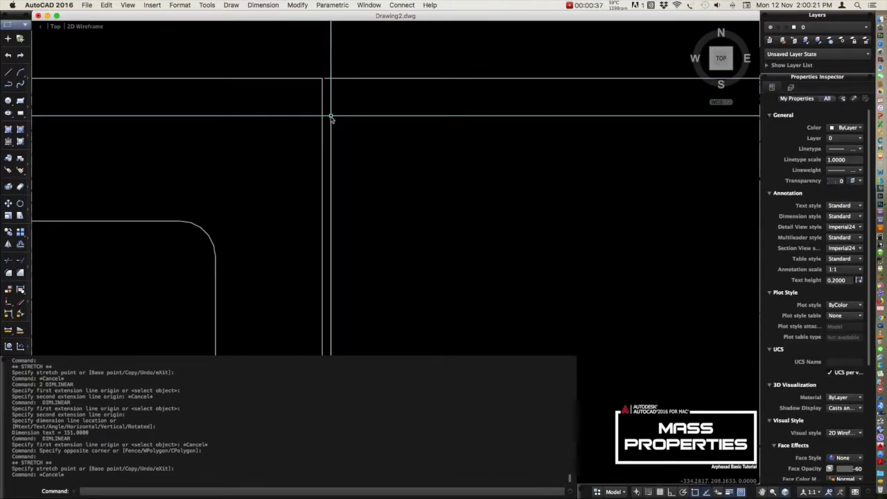
type("MA")
- Match the vertical line's properties onto the other profile lines
key("Return")
scroll(323, 89, "down", 1)
scroll(319, 118, "down", 1)
scroll(333, 83, "down", 1)
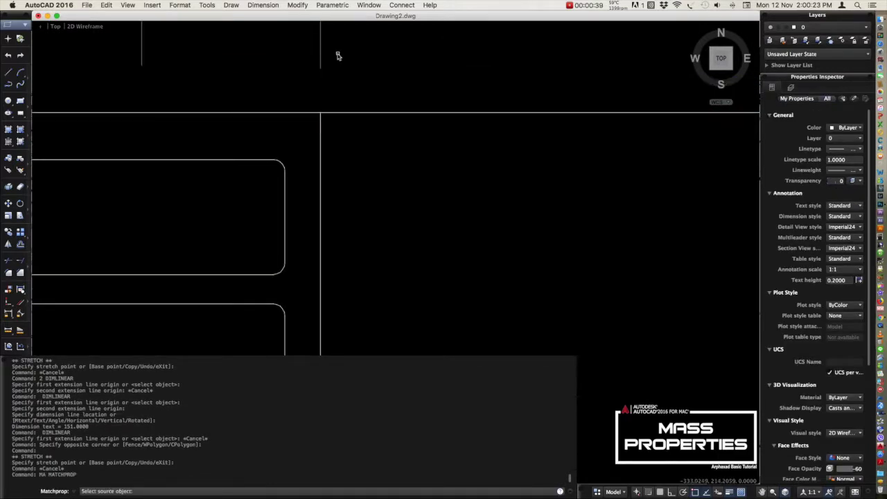
left_click(319, 54)
left_click(383, 153)
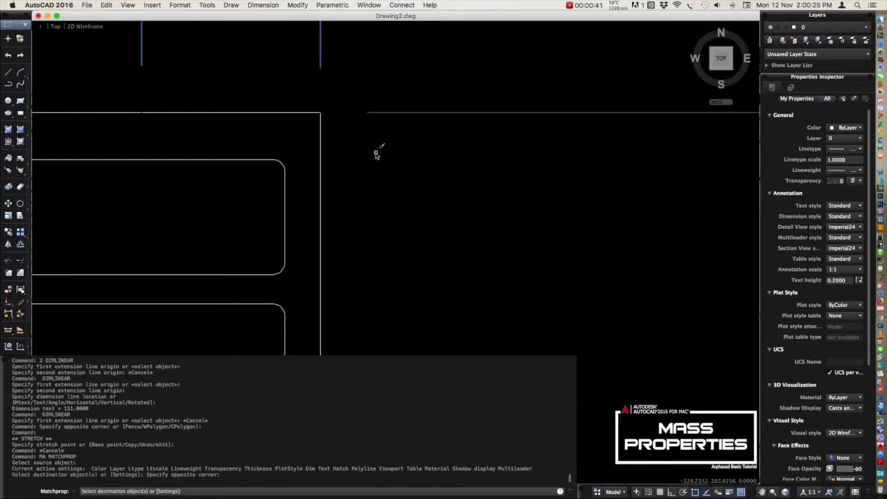
key("Escape")
- Dimension 79.14 from the profile's top corner down to the centroid
key("Return")
left_click(320, 112)
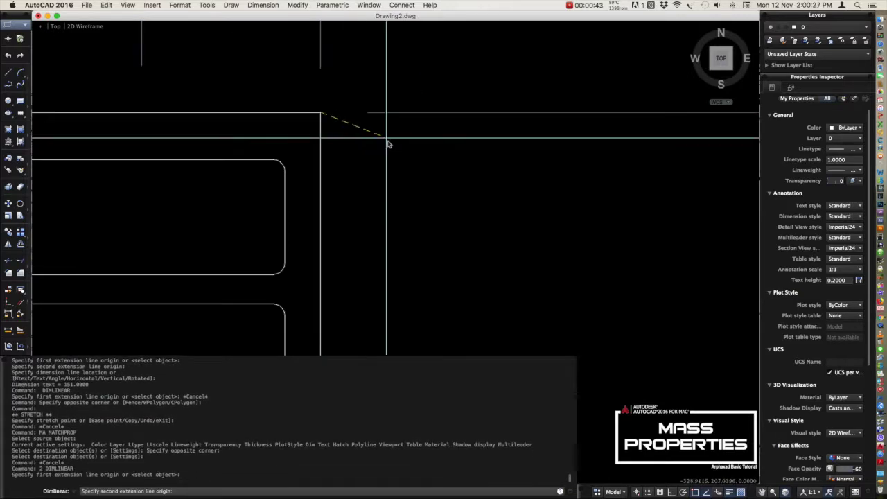
scroll(388, 143, "down", 3)
scroll(390, 134, "up", 2)
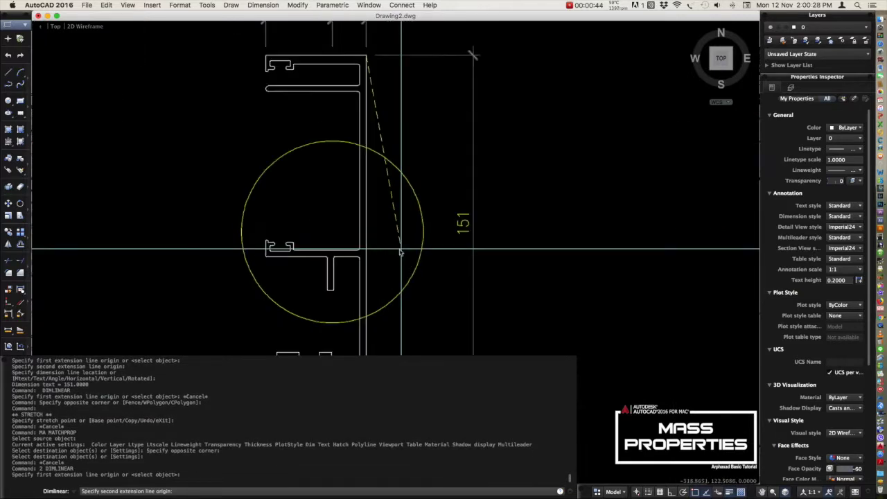
left_click(342, 231)
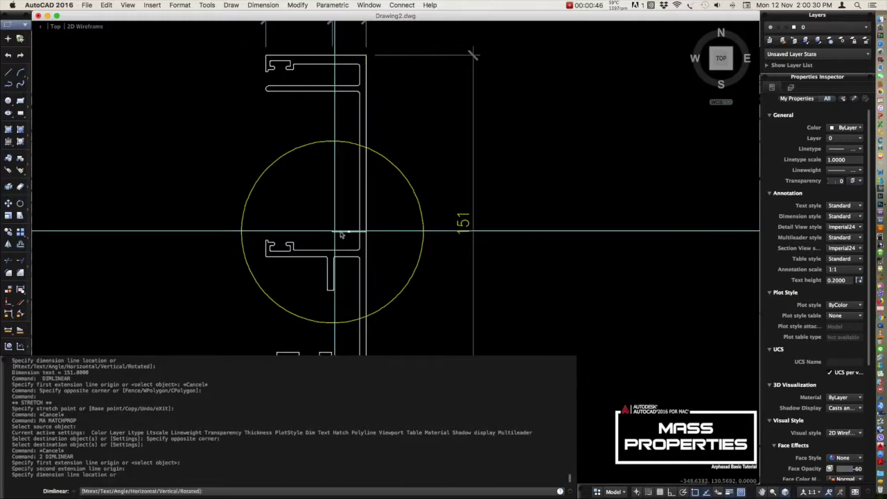
left_click(420, 182)
scroll(361, 222, "up", 4)
- Dimension 71.86 from the centroid down to the profile's bottom corner
key("Return")
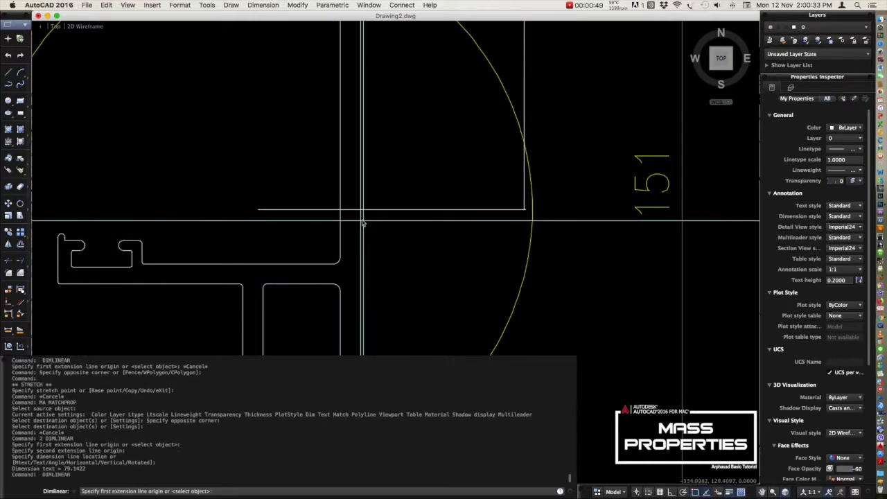
left_click(360, 211)
scroll(346, 139, "down", 5)
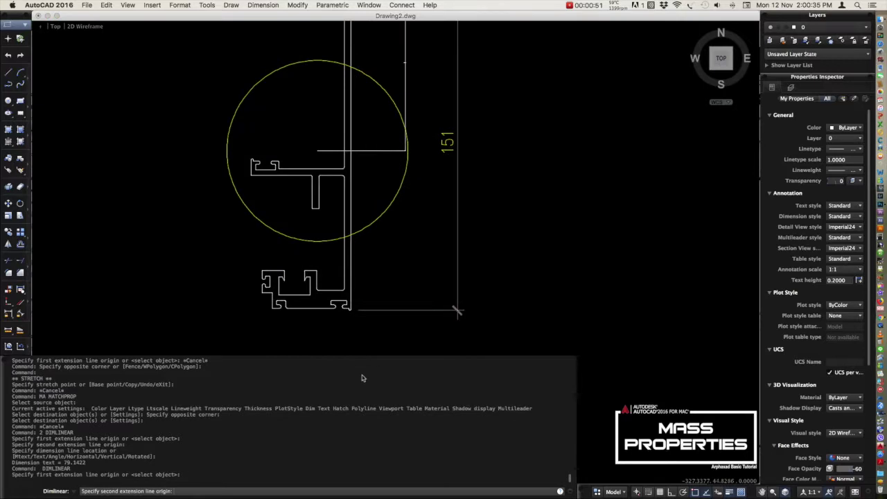
scroll(342, 273, "up", 3)
scroll(313, 248, "up", 4)
scroll(254, 129, "up", 3)
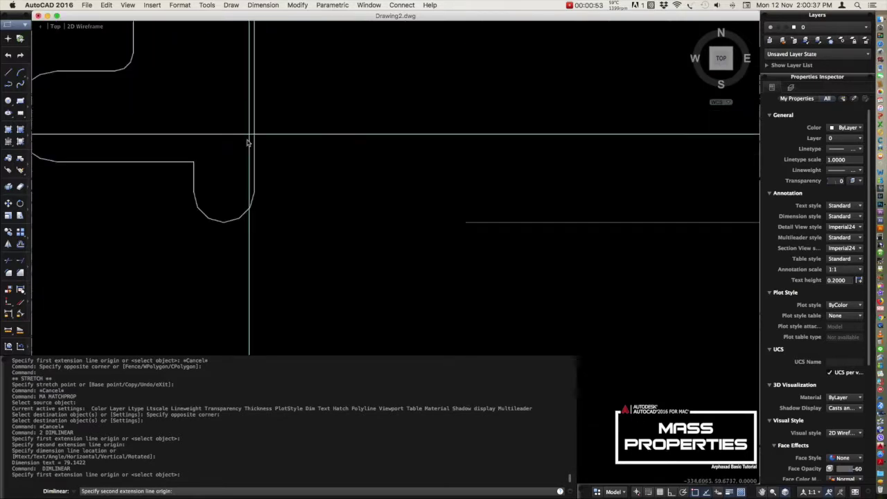
left_click(231, 223)
scroll(321, 142, "down", 3)
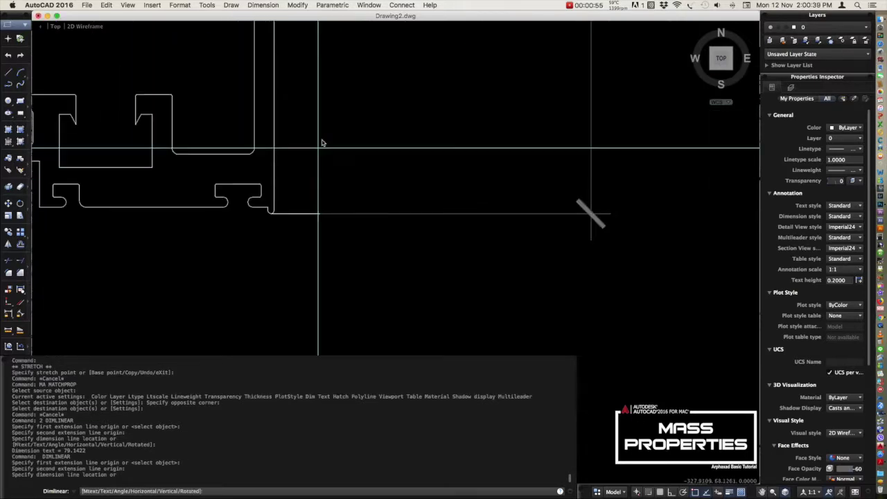
scroll(340, 111, "down", 3)
scroll(340, 110, "up", 5)
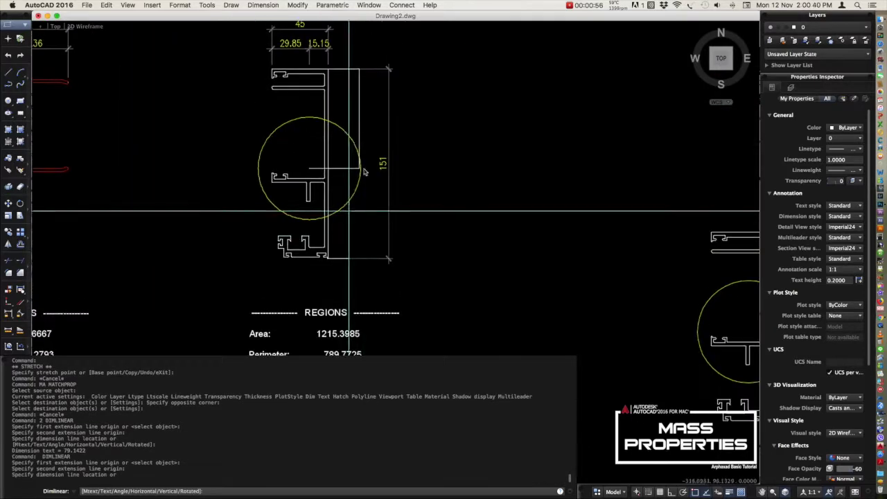
left_click(359, 109)
- Match the existing dimension style onto the two new centroid dimensions
type("ma")
key("Return")
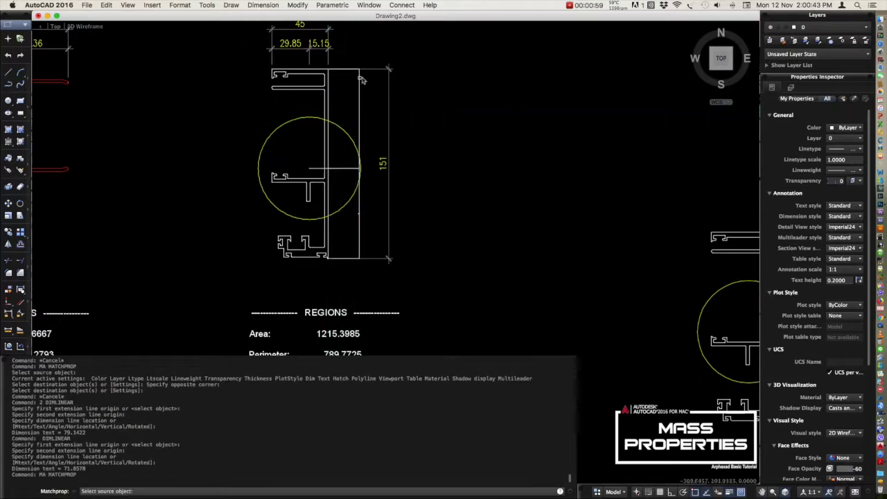
left_click(374, 70)
left_click(359, 184)
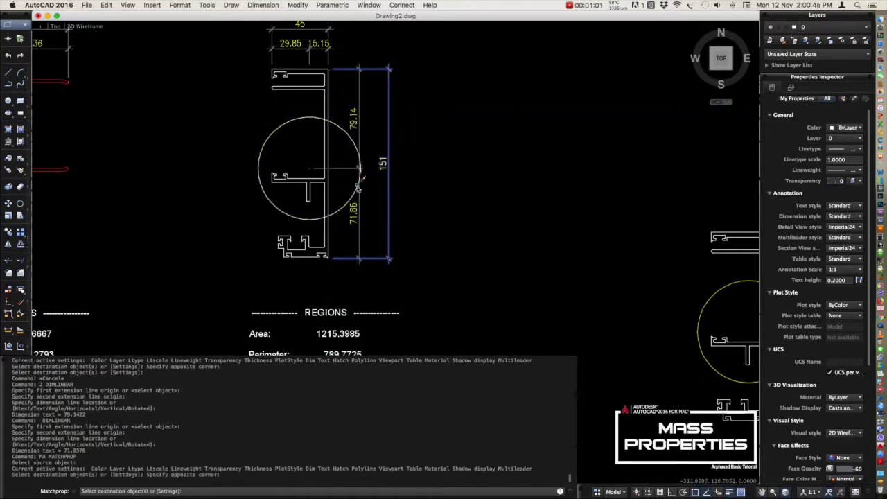
key("Escape")
- Erase the helper circle at the centroid
middle_click_drag(309, 158, 348, 183)
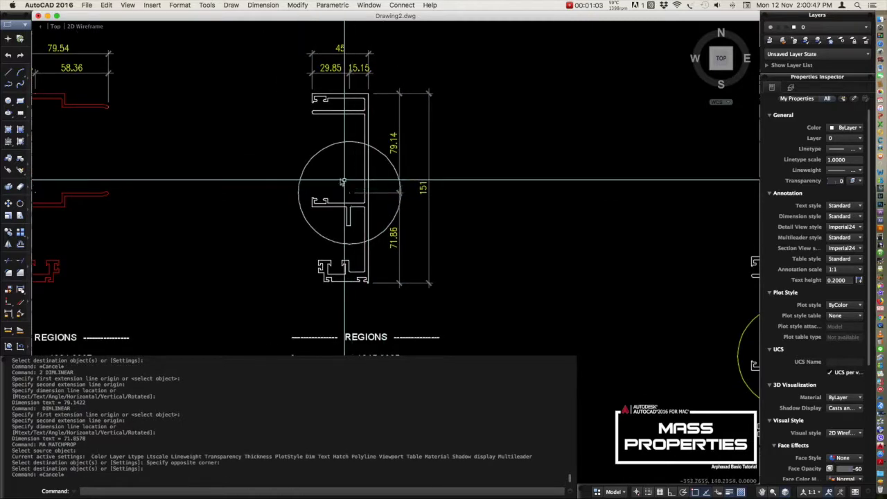
left_click(339, 178)
left_click(297, 166)
type("e")
key("Return")
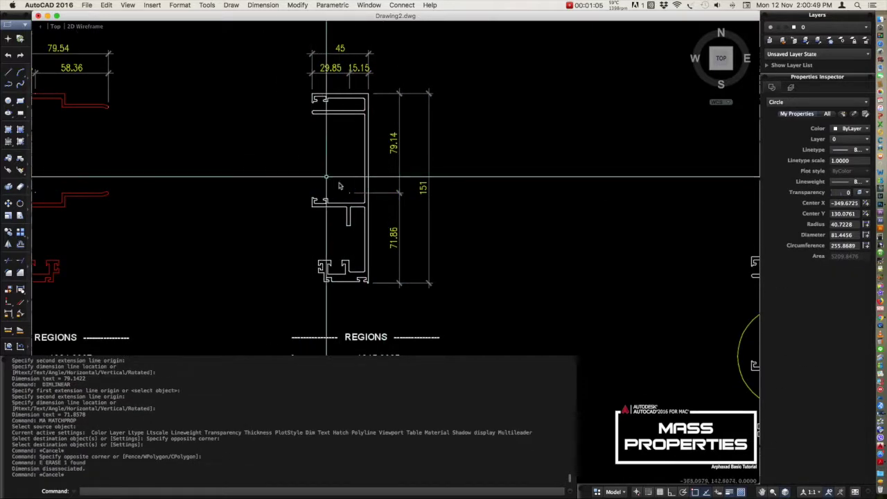
key("Escape")
- Copy the red left profile's properties onto the right profile
middle_click_drag(353, 184, 404, 211)
type("M")
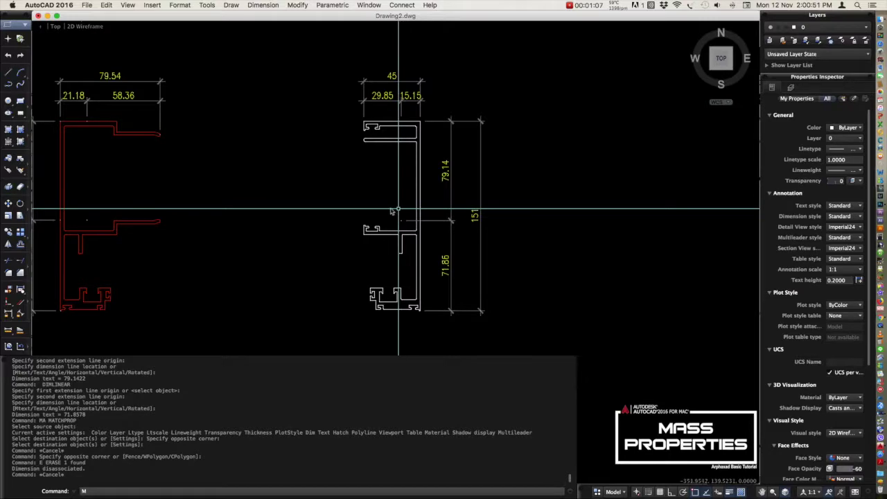
type("a")
key("Return")
left_click(140, 133)
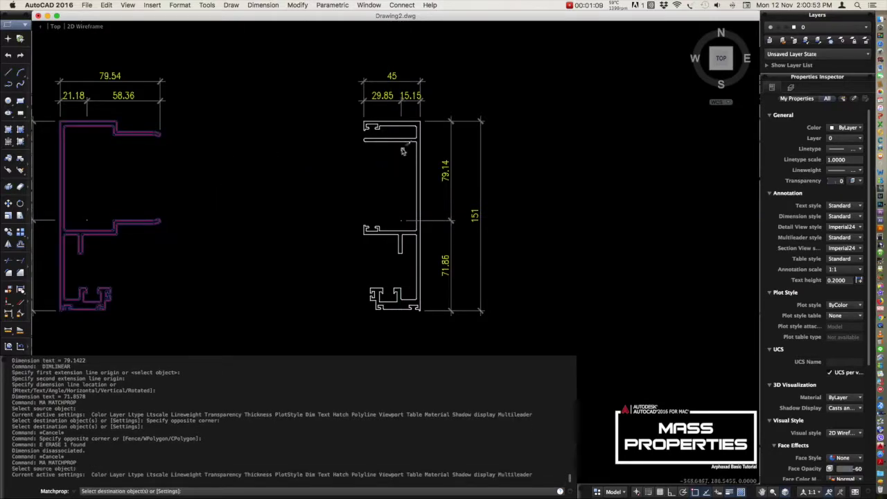
left_click(401, 141)
key("Escape")
scroll(361, 155, "down", 5)
scroll(343, 187, "up", 2)
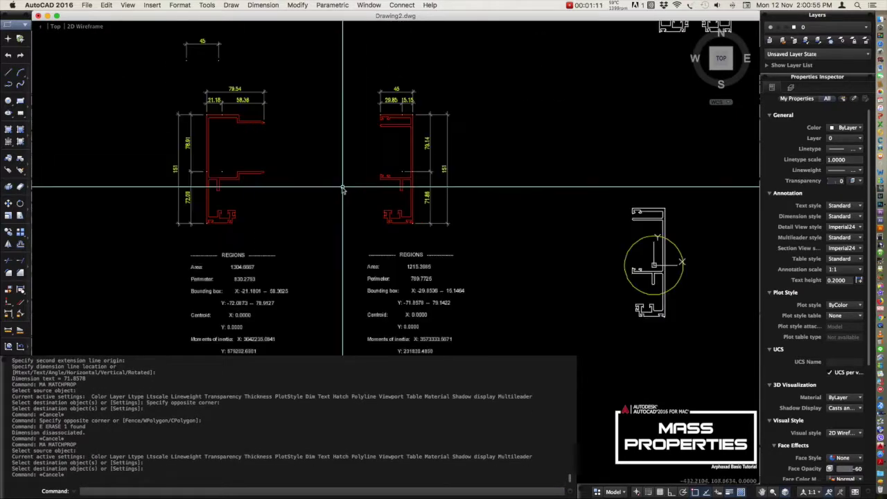
scroll(353, 158, "down", 1)
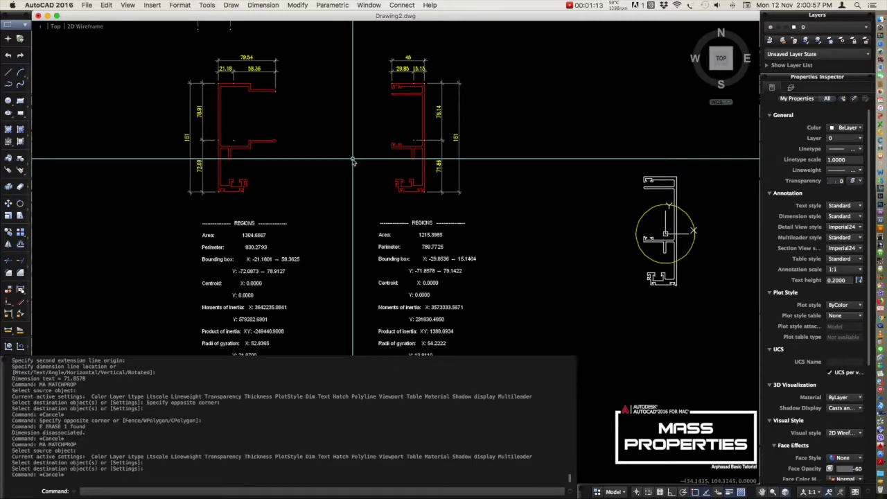
scroll(415, 263, "up", 3)
scroll(424, 222, "down", 1)
middle_click_drag(424, 222, 468, 185)
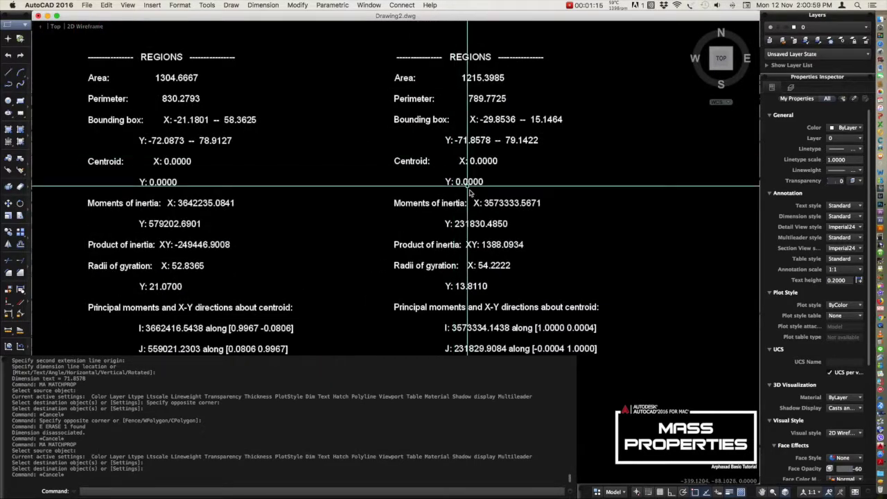
left_click(70, 152)
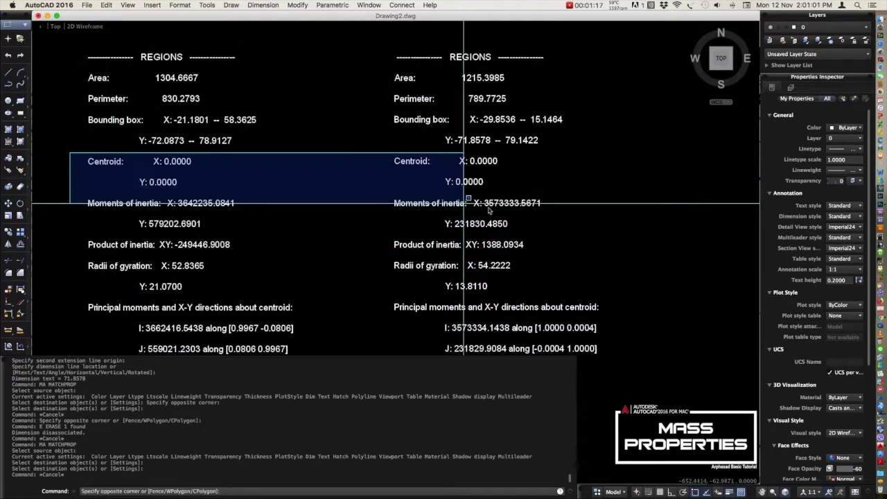
left_click(595, 199)
scroll(554, 201, "down", 5)
scroll(520, 208, "up", 5)
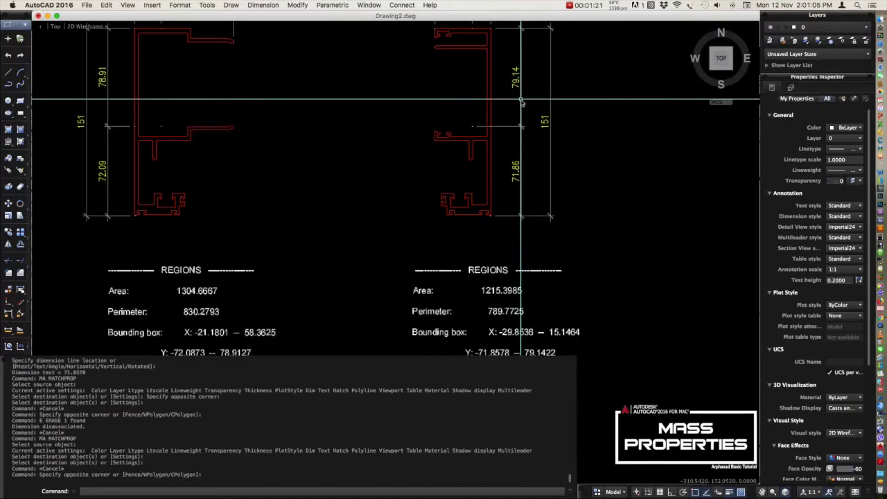
scroll(511, 212, "up", 1)
scroll(511, 211, "down", 5)
scroll(516, 166, "down", 1)
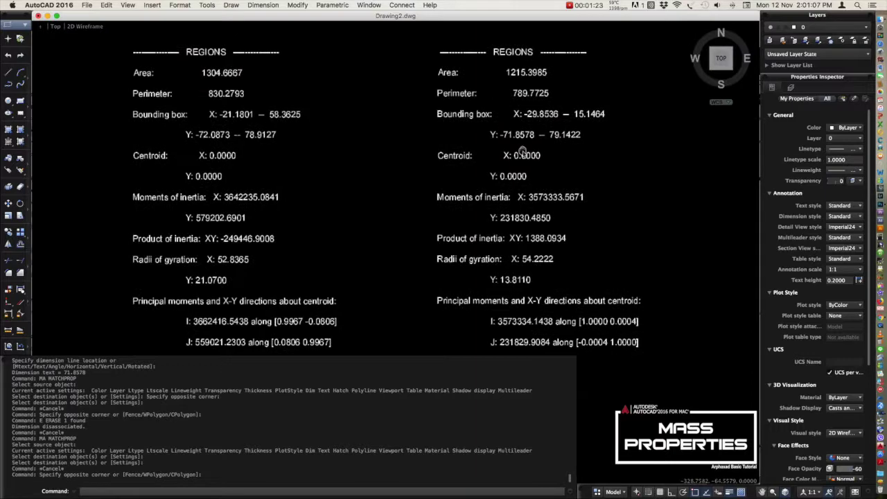
left_click(113, 186)
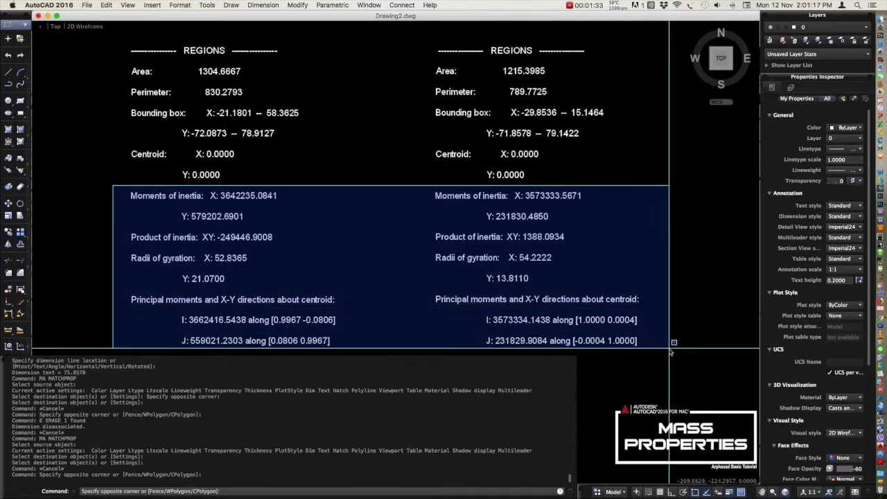
left_click(669, 348)
scroll(404, 222, "down", 5)
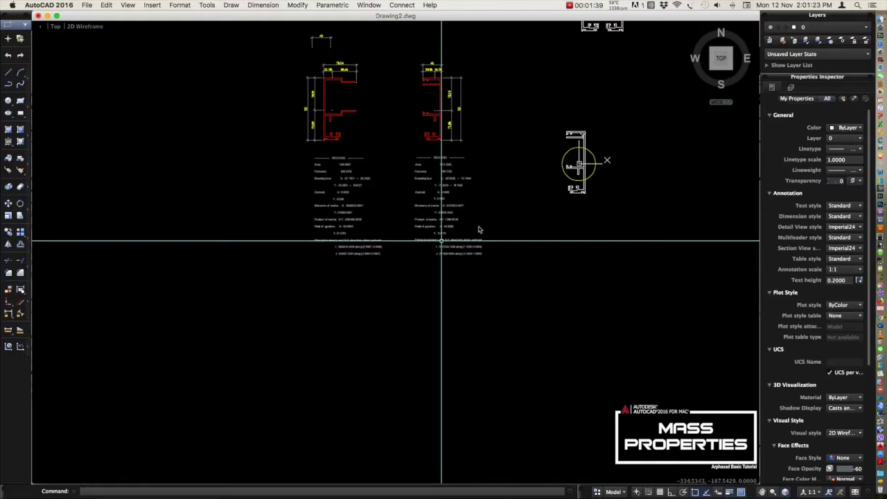
- Pan, then zoom-window around both red profiles and their REGIONS reports
middle_click_drag(479, 229, 394, 361)
key("Return")
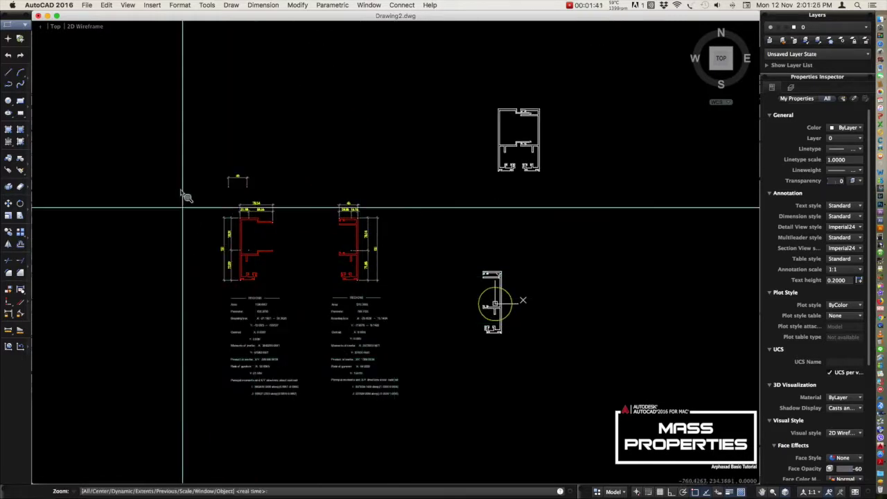
left_click(190, 194)
left_click(453, 402)
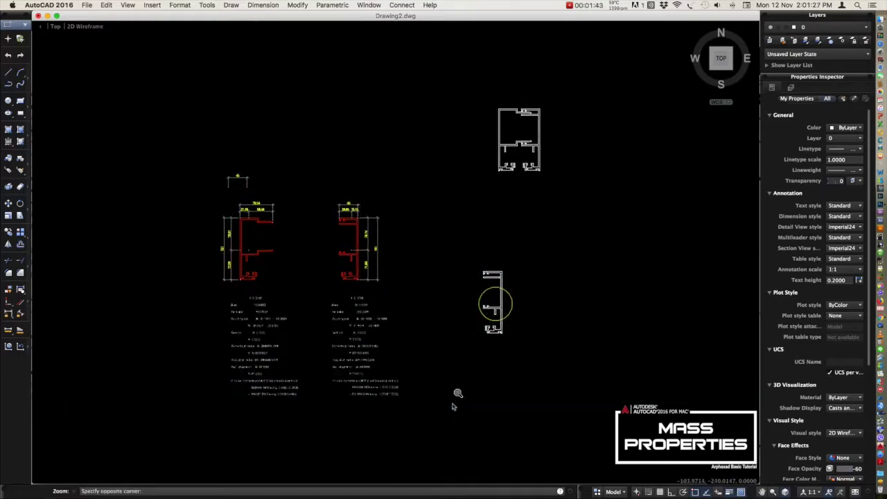